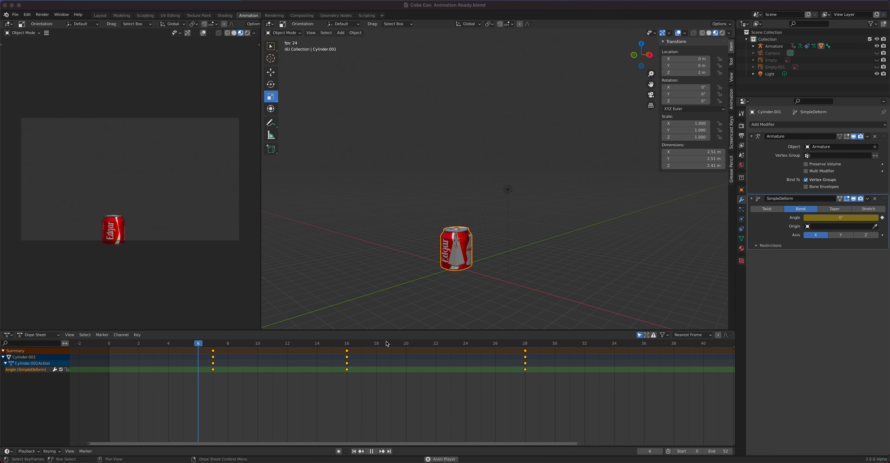
- Play back the can's squash-and-bend animation and orbit the viewport to review it from several angles
click(396, 347)
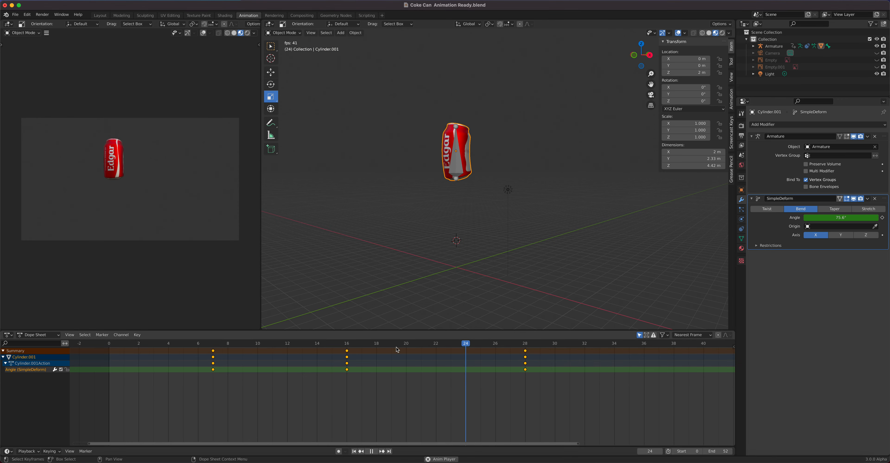
key(space)
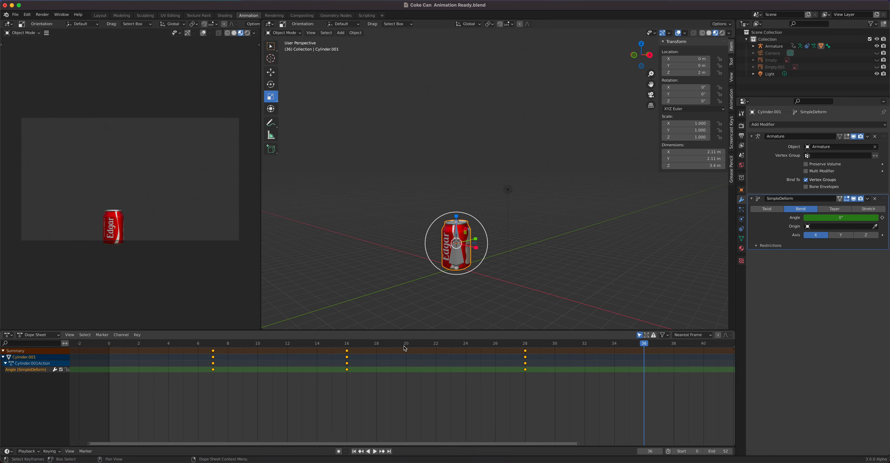
scroll(458, 257, up, 3)
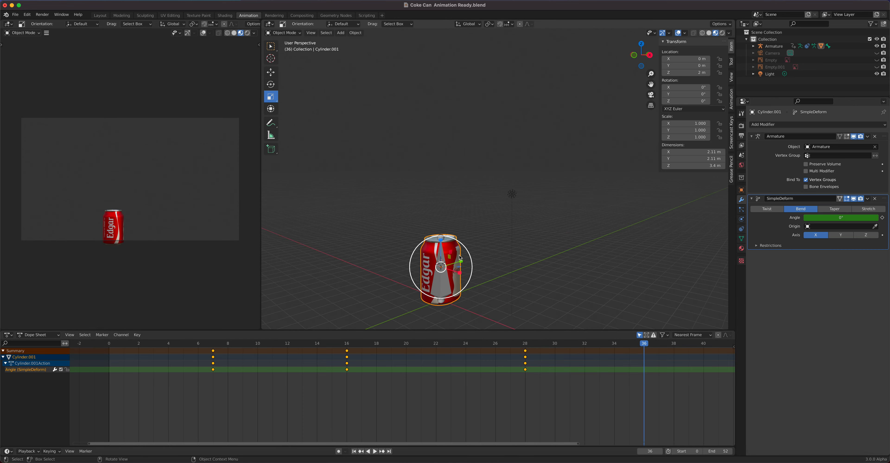
shift+middle_drag(438, 265, 488, 201)
key(space)
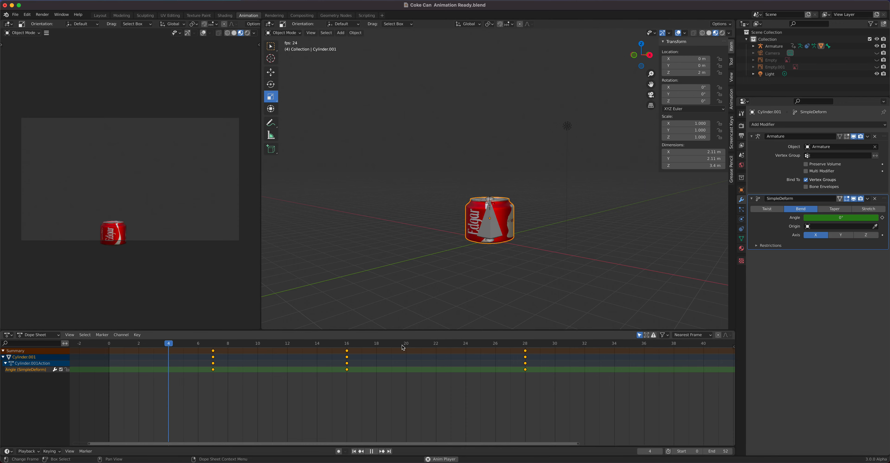
middle_drag(520, 278, 483, 264)
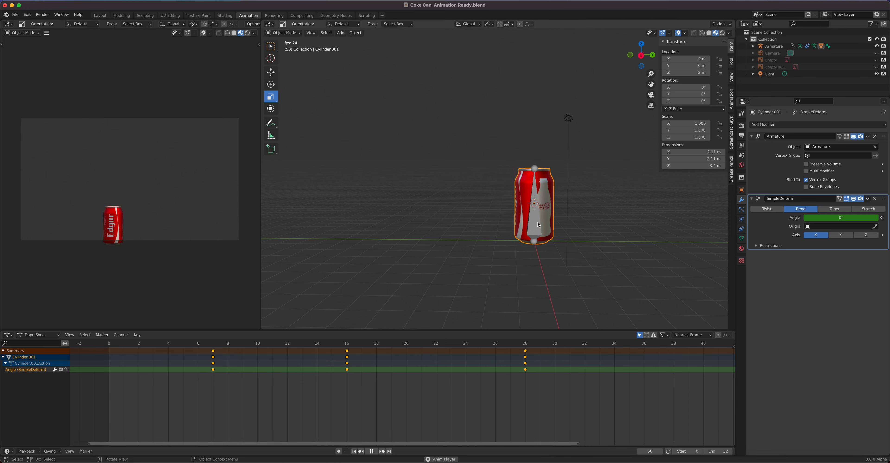
middle_drag(523, 228, 540, 220)
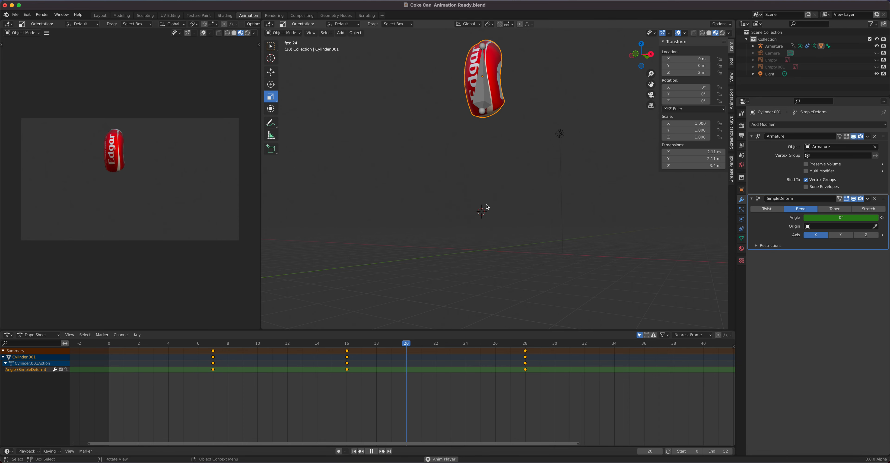
key(space)
- Select the armature and can, select all their keyframes, and scale the keyframe timing from frame 0
click(484, 245)
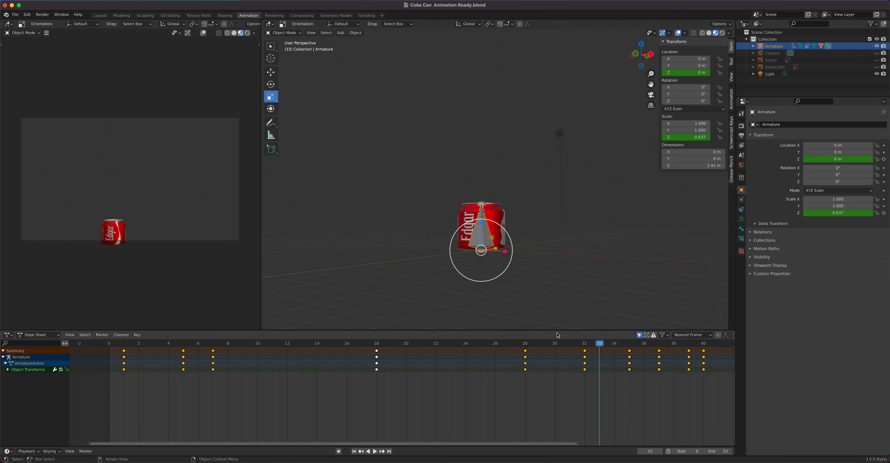
scroll(459, 380, down, 3)
scroll(520, 378, down, 1)
shift+click(498, 238)
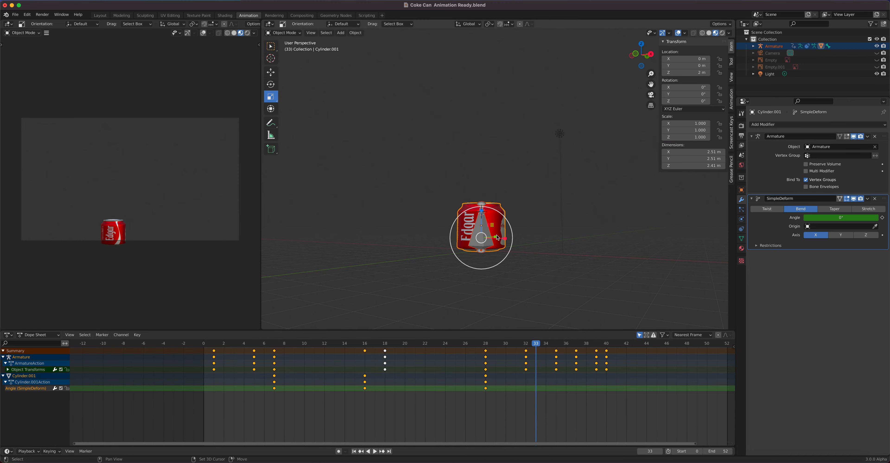
drag(640, 429, 202, 346)
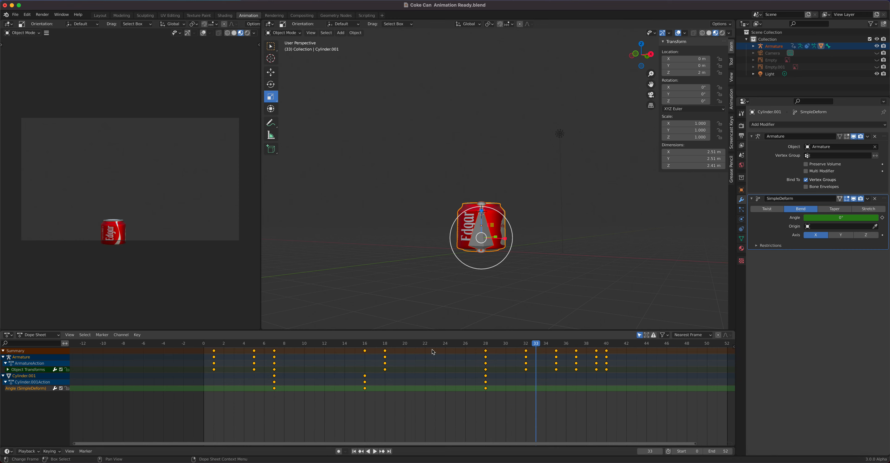
key(shift+Left)
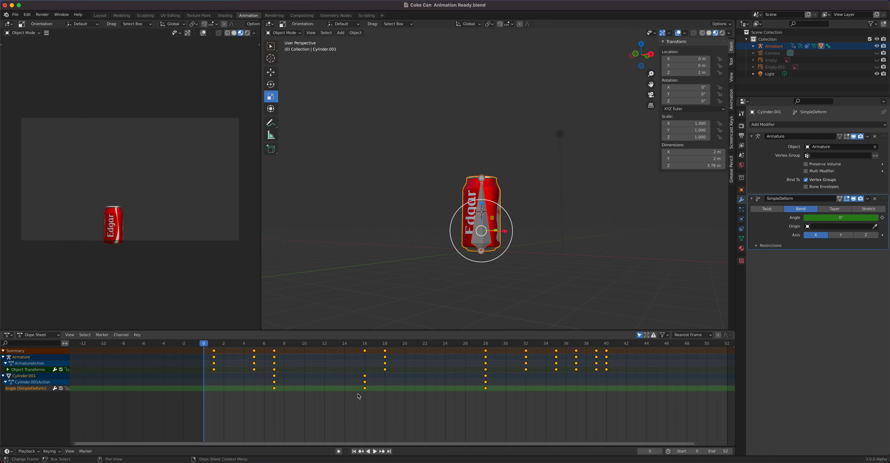
key(s)
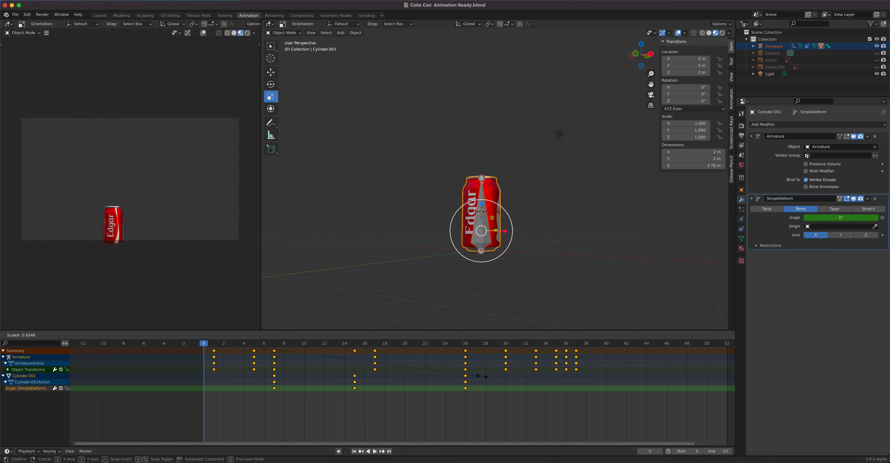
click(463, 377)
- Select the later keyframes, shift them a couple of frames earlier, and replay the animation
key(space)
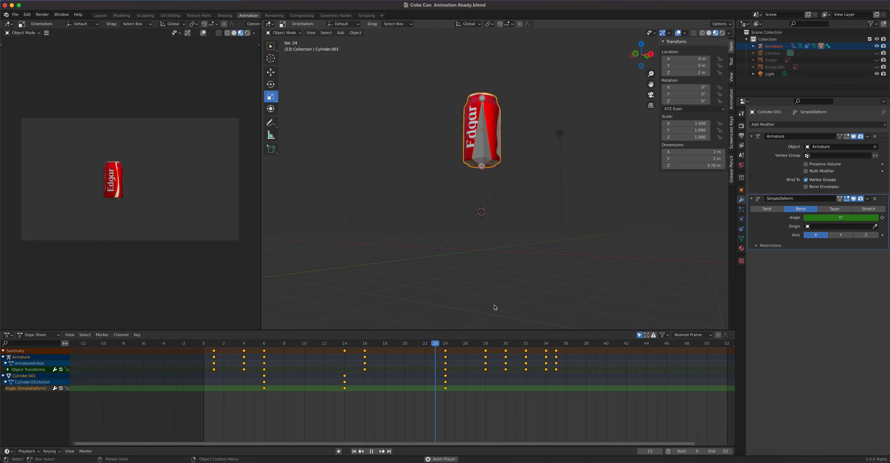
key(space)
drag(596, 431, 423, 344)
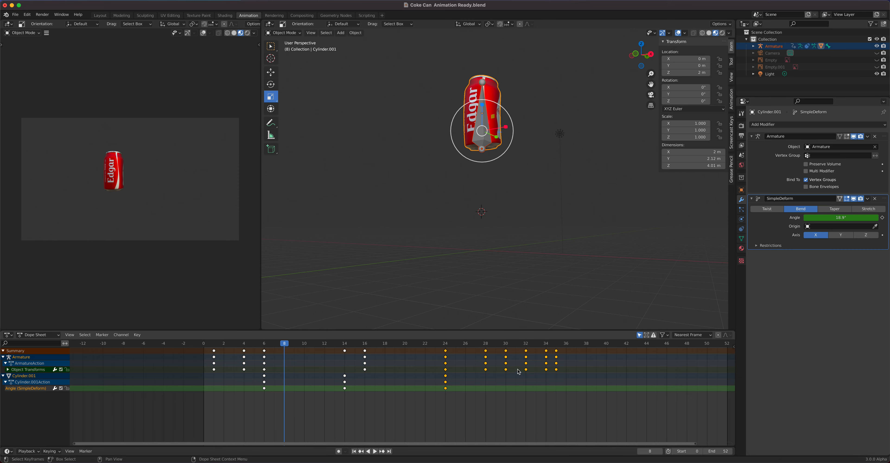
key(g)
click(497, 369)
key(space)
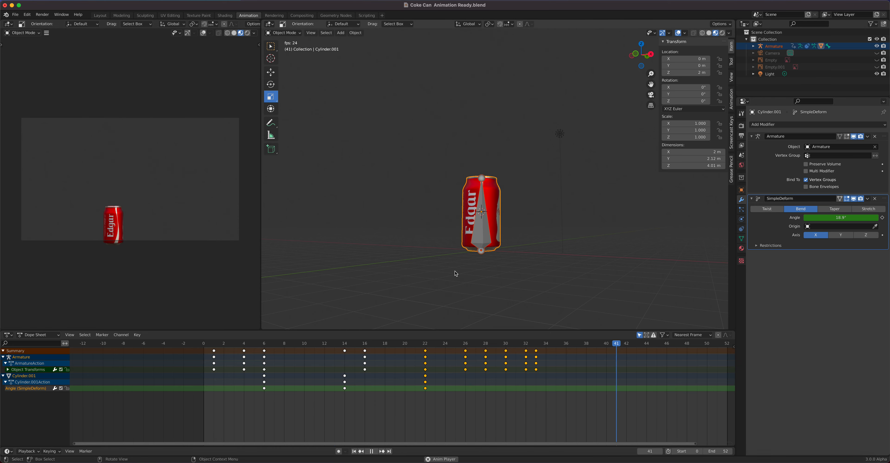
key(space)
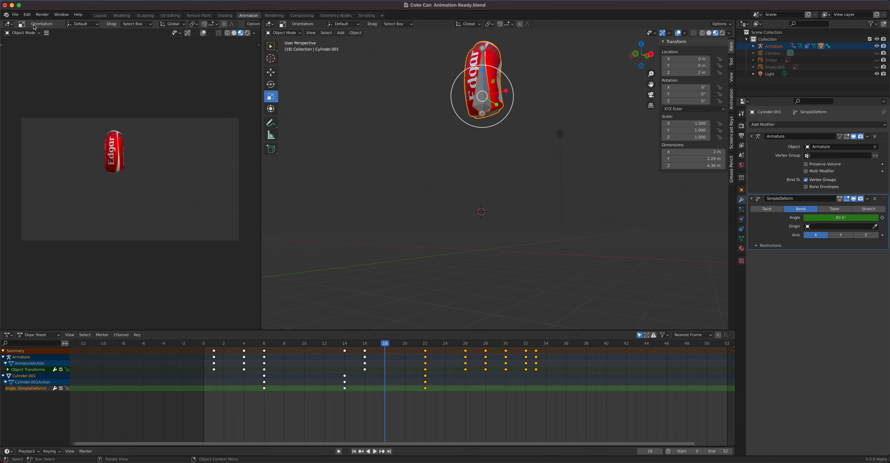
- Reopen Coke Can Animation Ready.blend from the recent files, discarding unsaved changes
click(18, 16)
mouse_move(35, 36)
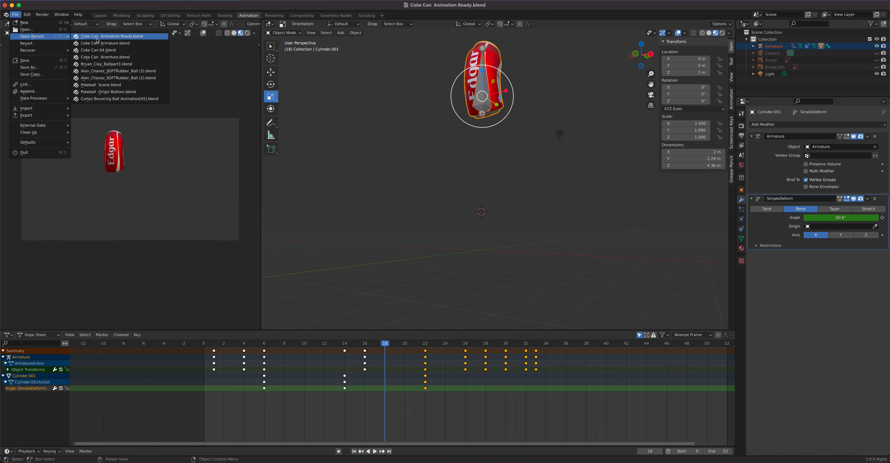
click(141, 36)
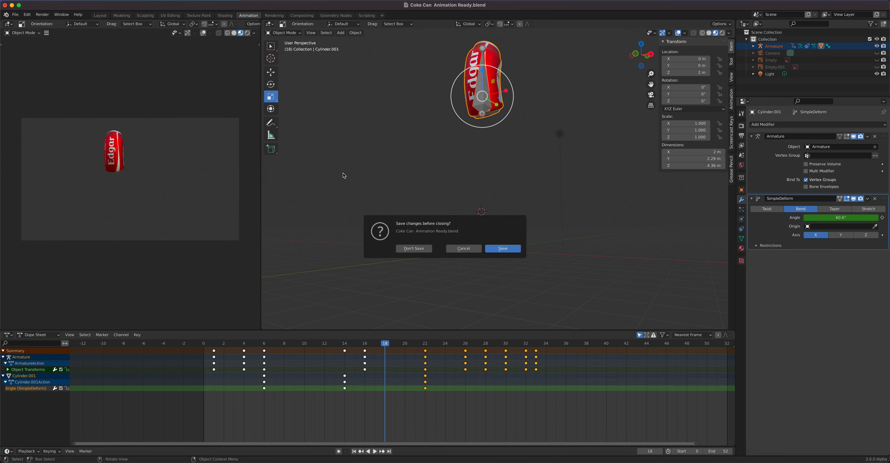
click(414, 248)
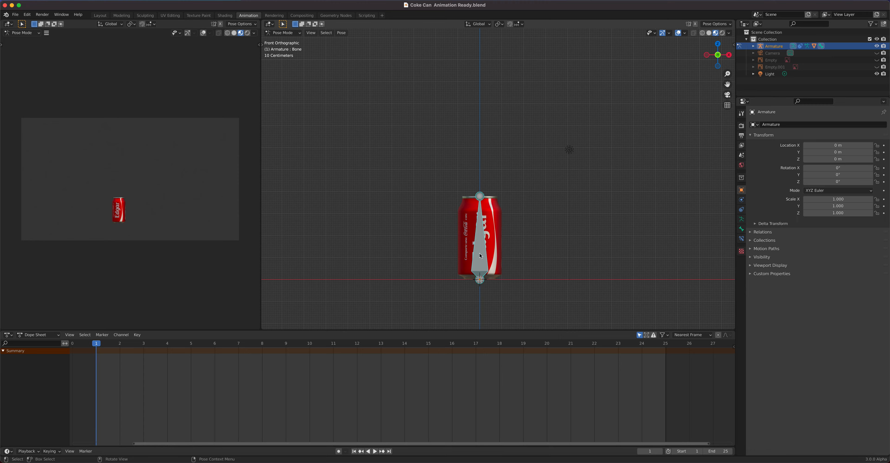
- Switch the armature from Pose Mode to Object Mode
click(284, 33)
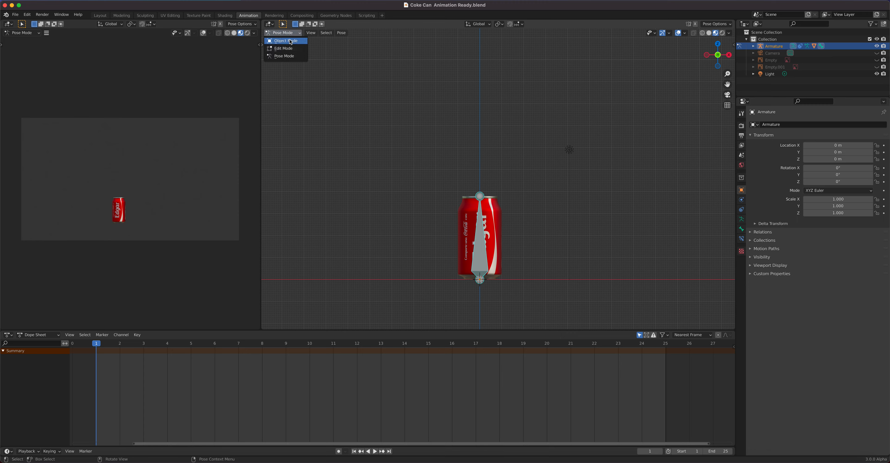
click(289, 42)
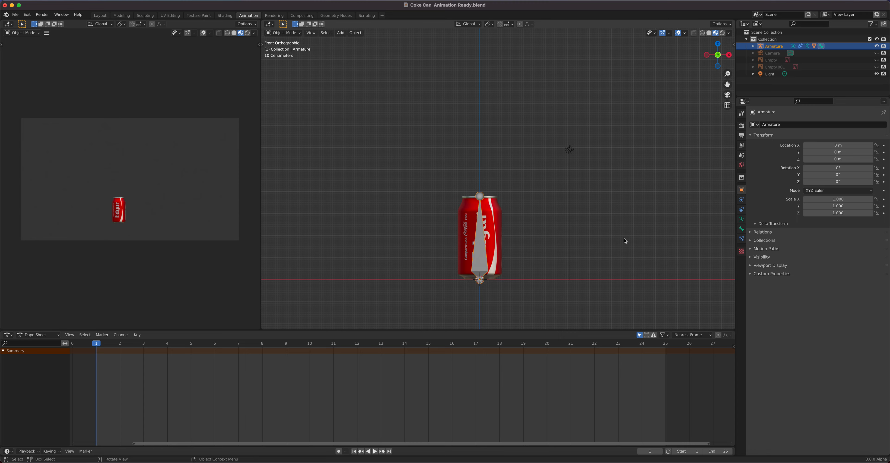
key(n)
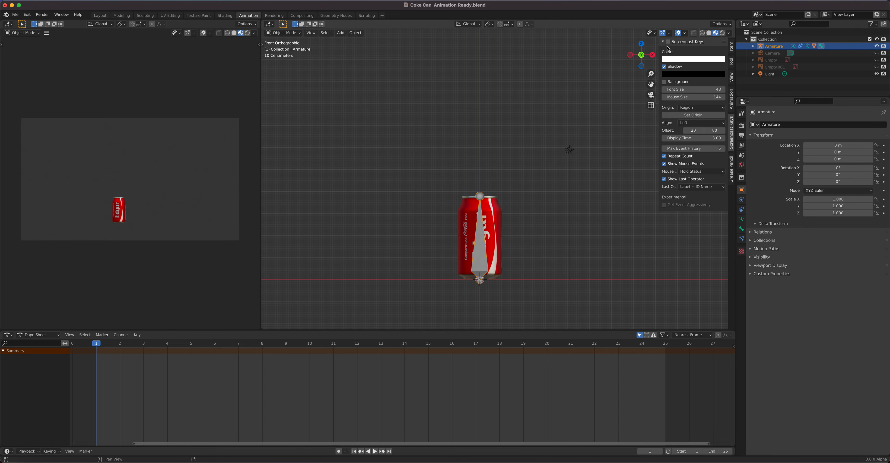
key(n)
- Select the can and set its origin to its geometry
click(489, 228)
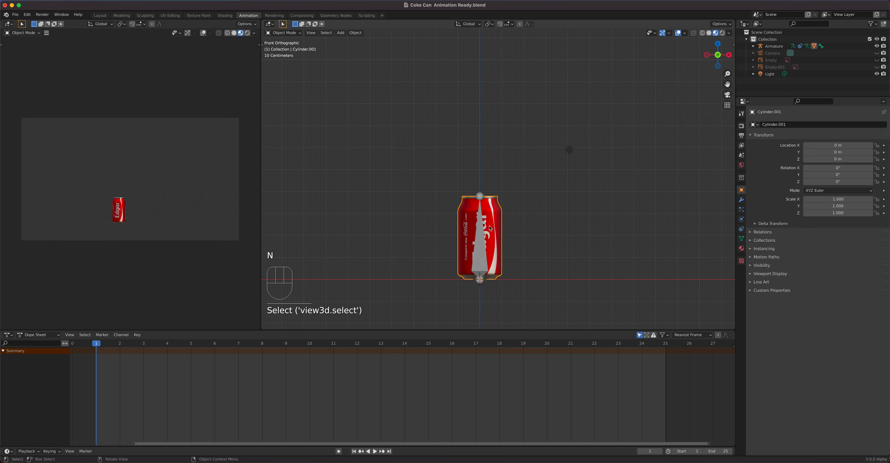
scroll(490, 228, up, 3)
shift+middle_drag(490, 228, 486, 198)
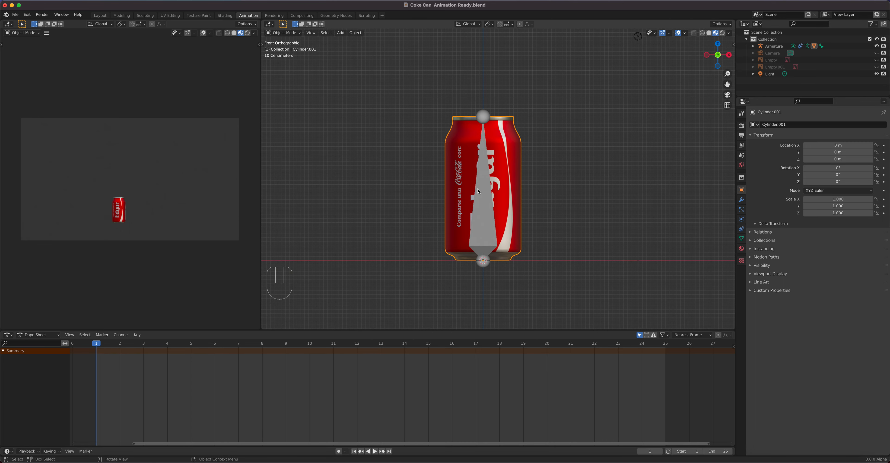
scroll(487, 235, up, 2)
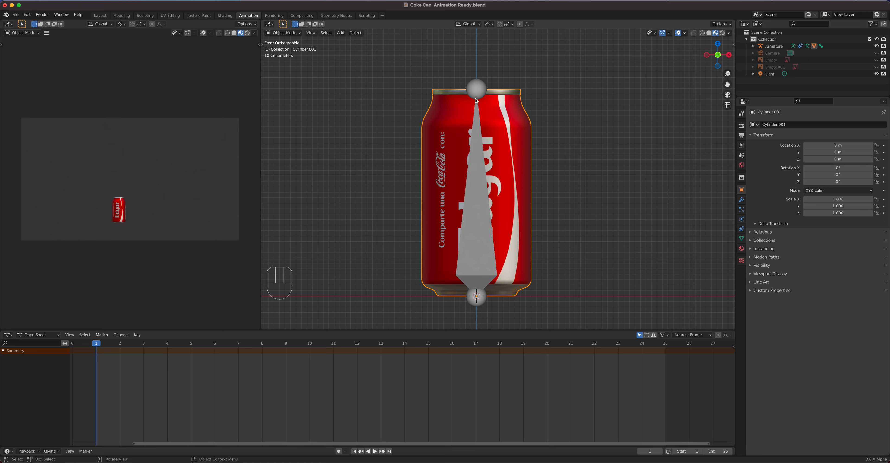
click(356, 32)
mouse_move(366, 51)
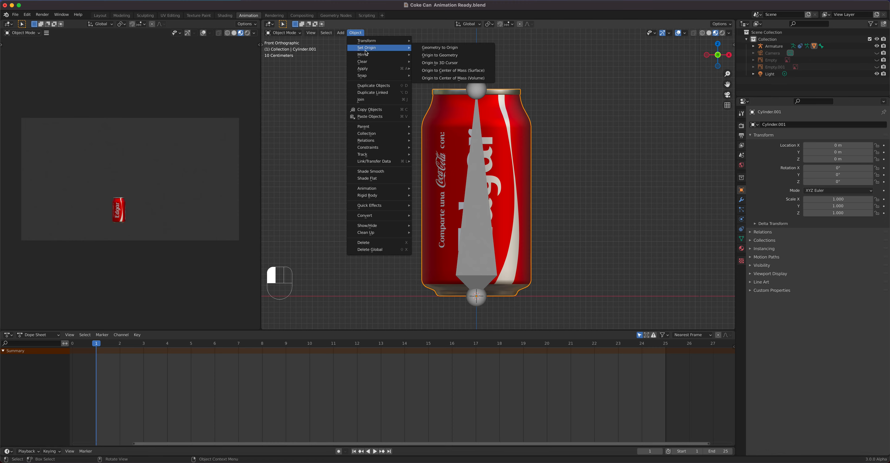
click(461, 55)
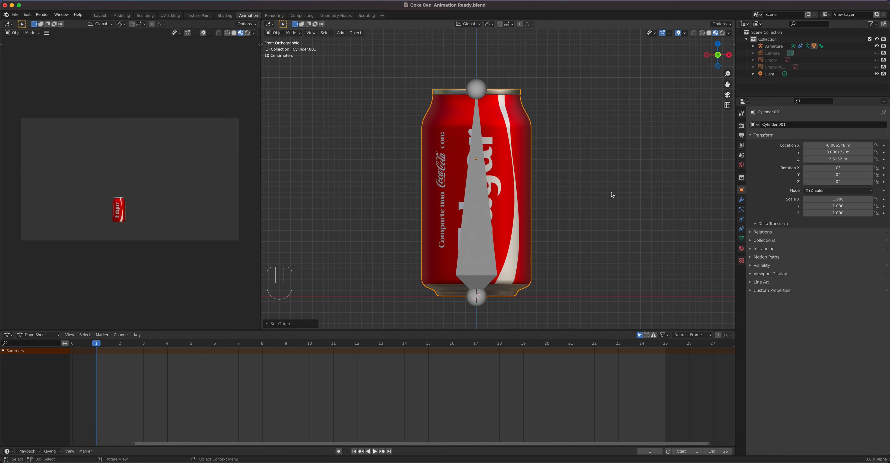
- Set the 3D cursor's Z location to 2 m
key(n)
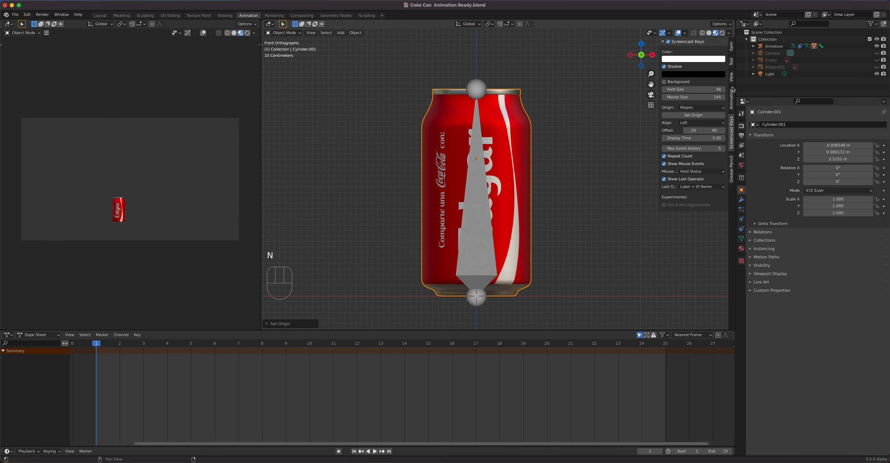
click(732, 79)
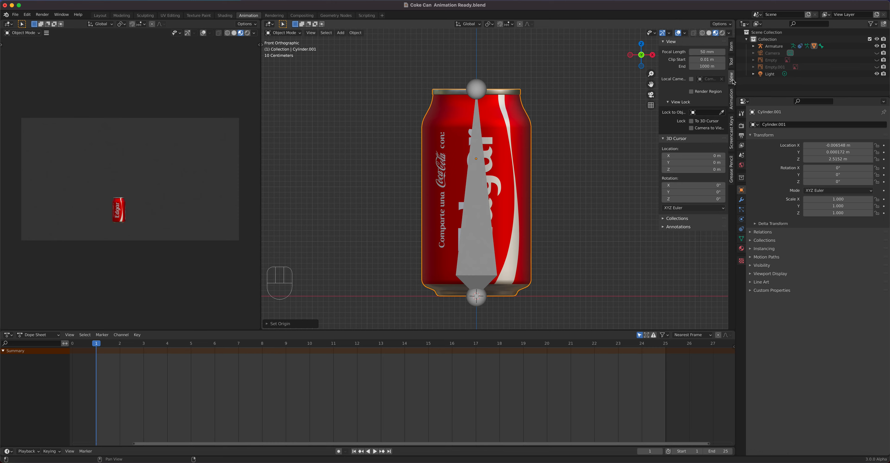
click(678, 170)
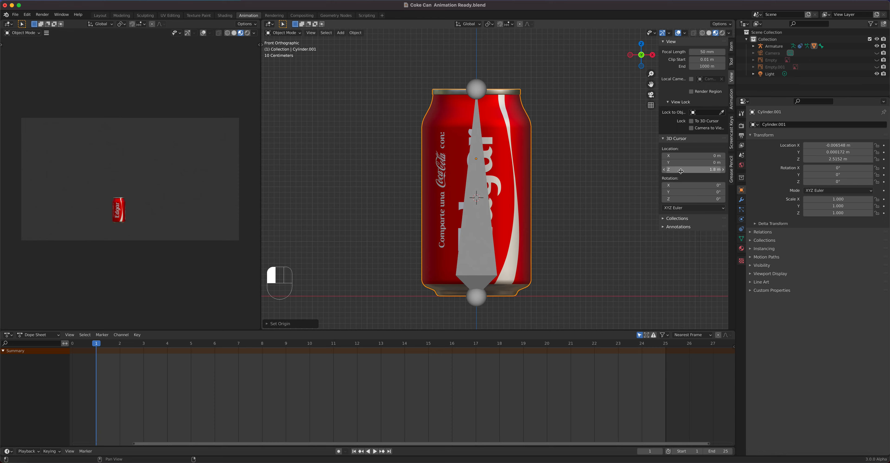
click(702, 169)
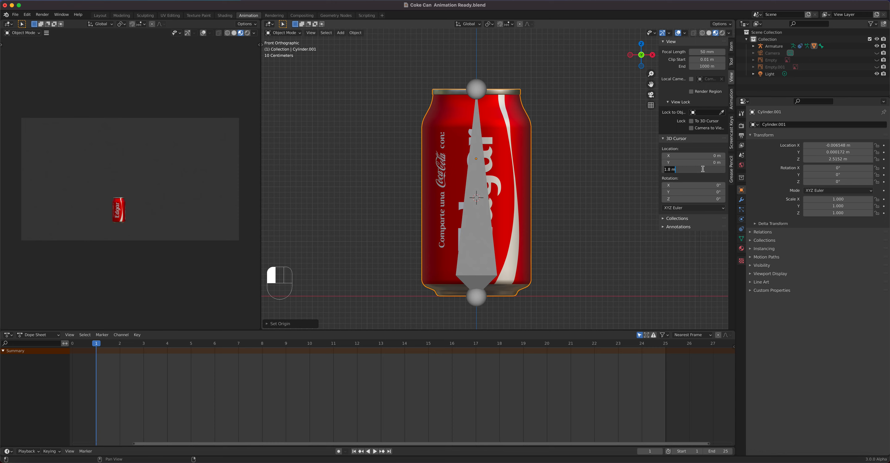
text(2)
key(Return)
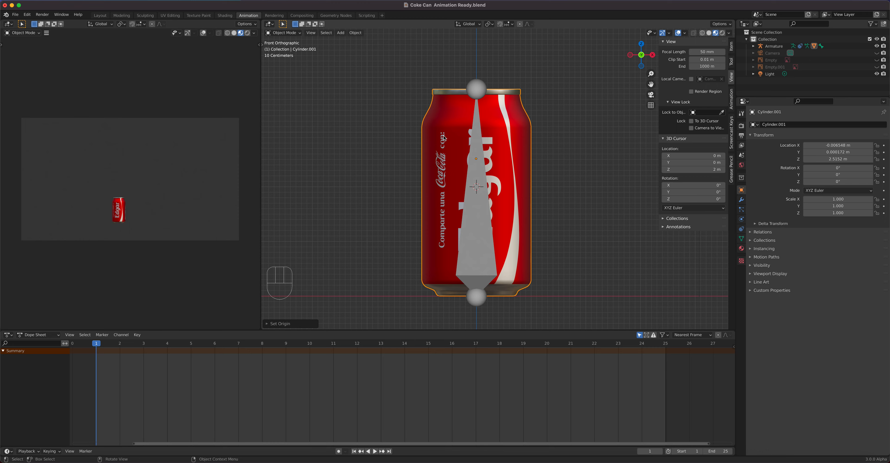
- Set the can's origin to the 3D cursor
click(355, 33)
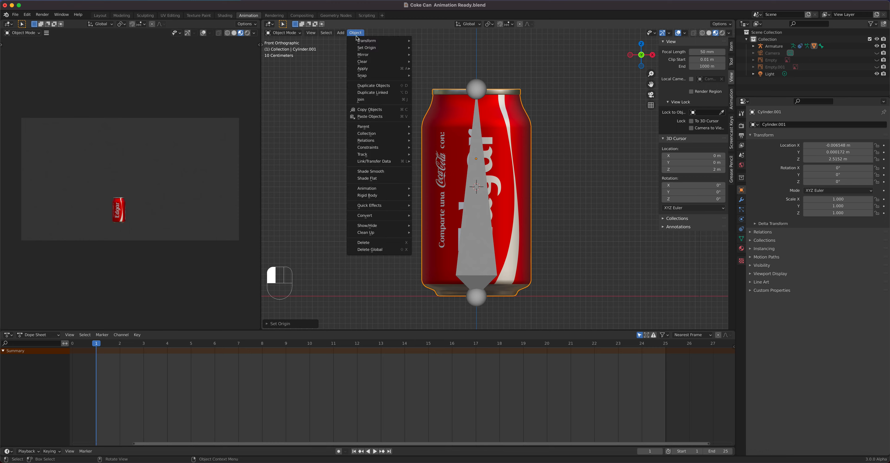
mouse_move(360, 48)
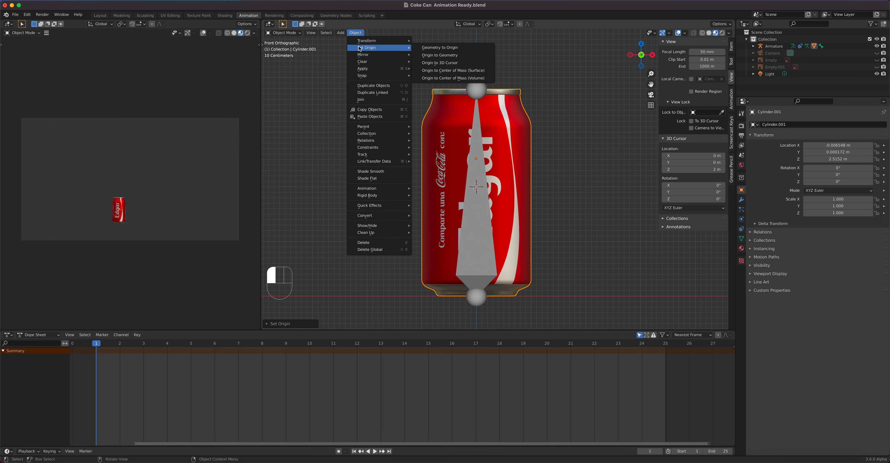
click(444, 63)
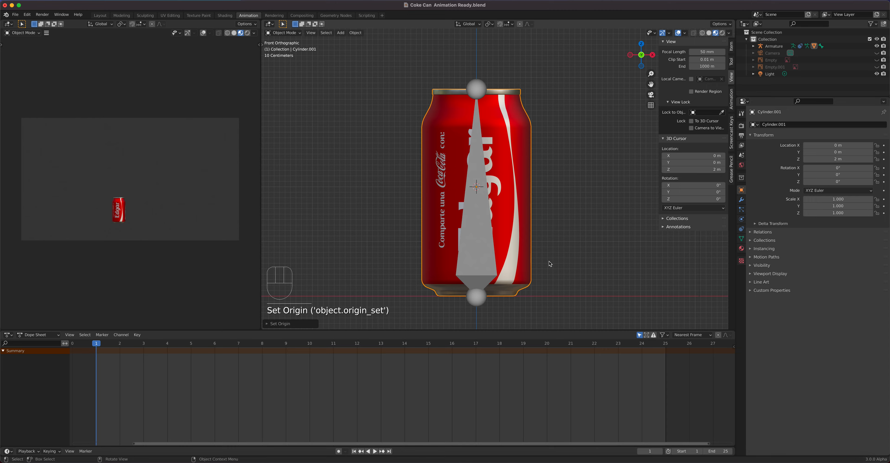
key(r)
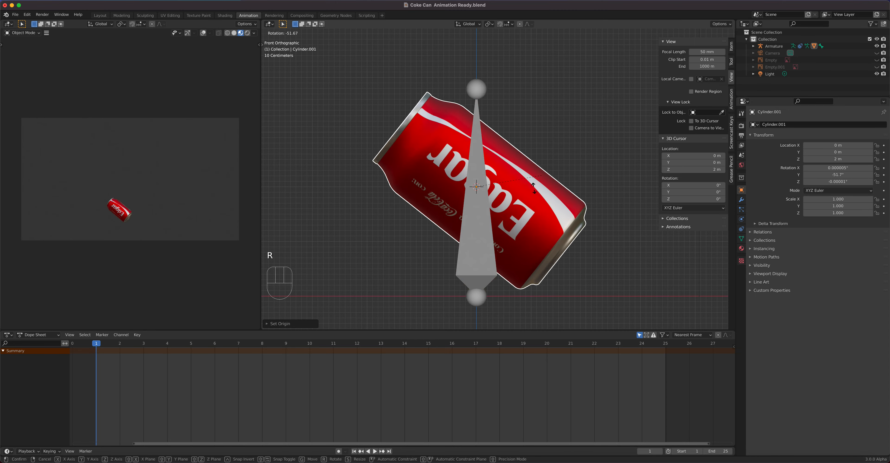
right_click(512, 242)
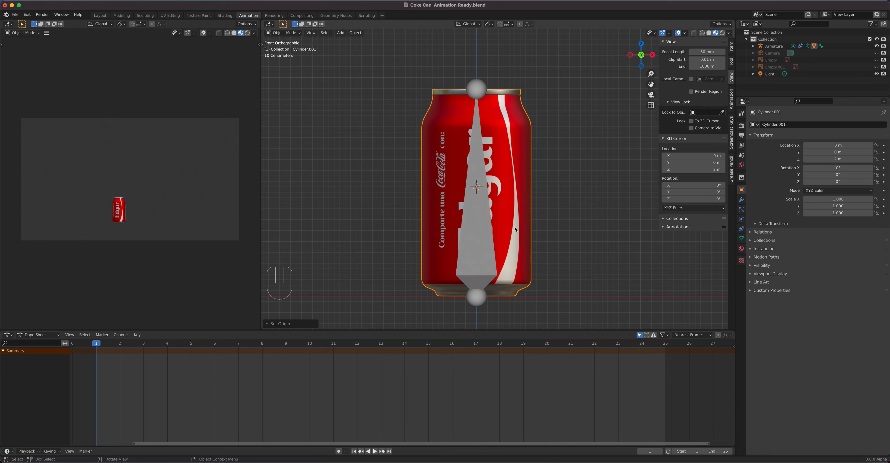
key(Tab)
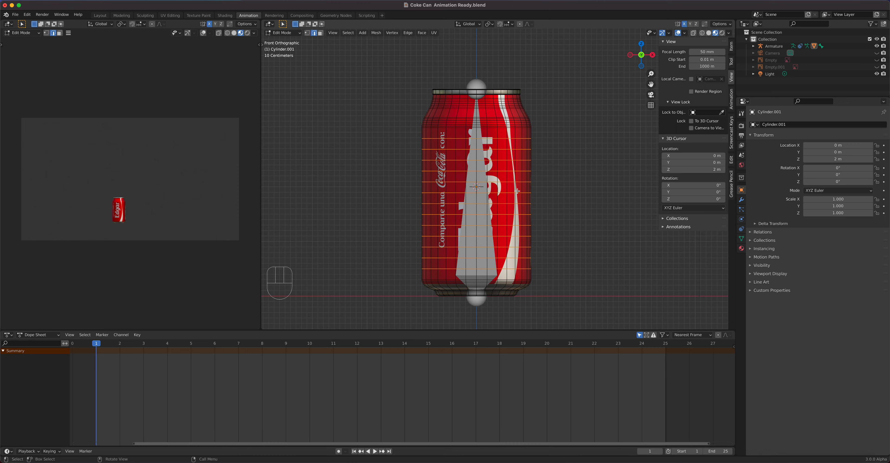
key(Tab)
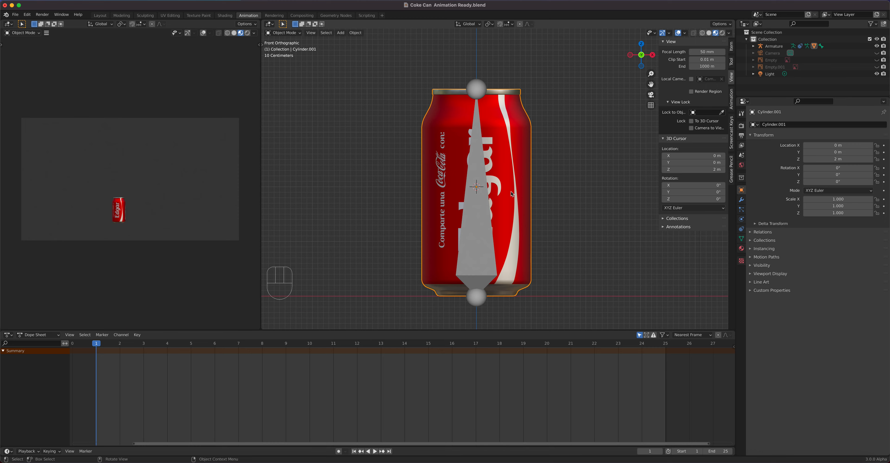
- Parent the can to the armature using Armature Deform with automatic weights
key(shift)
shift+click(480, 239)
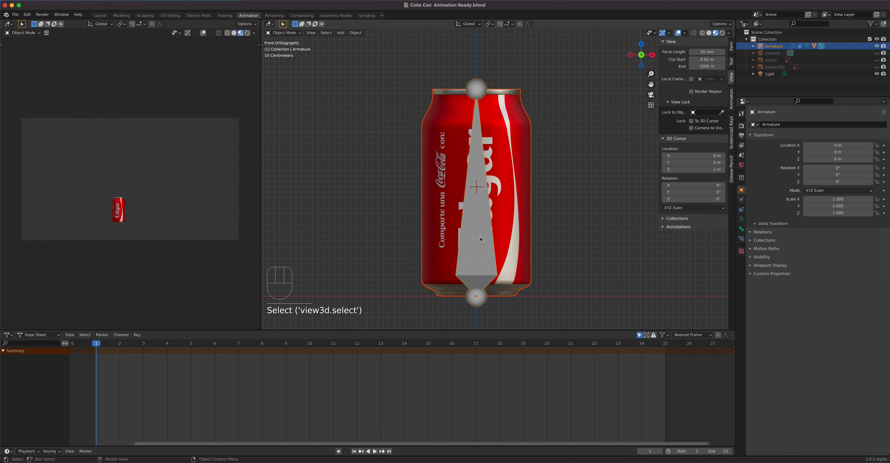
key(ctrl+p)
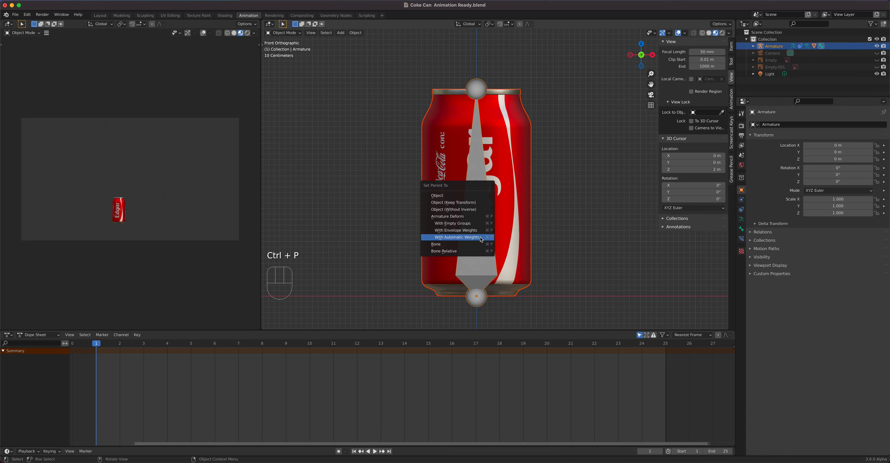
click(480, 238)
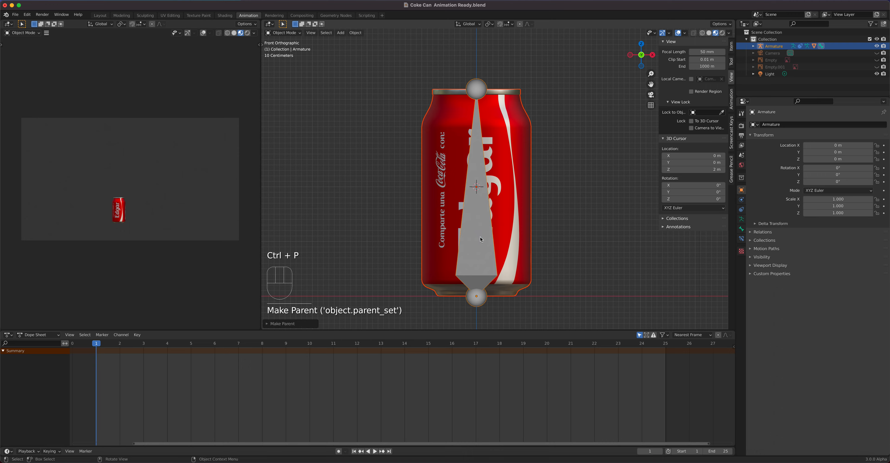
click(479, 254)
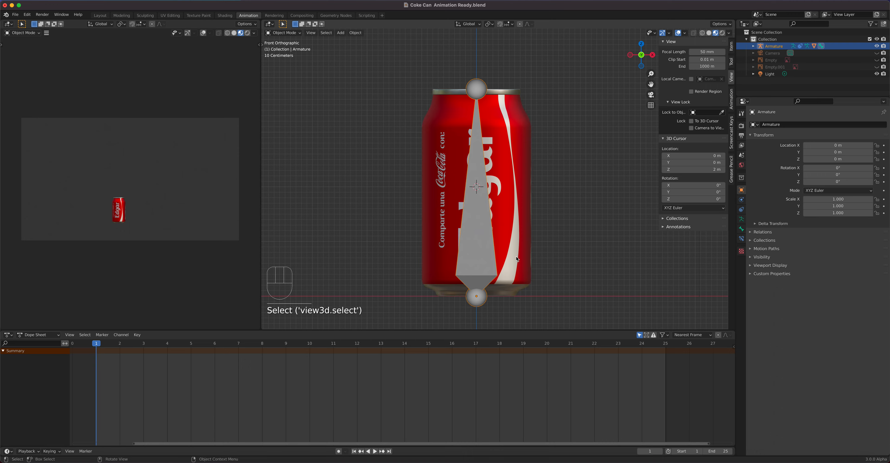
key(g)
right_click(519, 240)
click(527, 233)
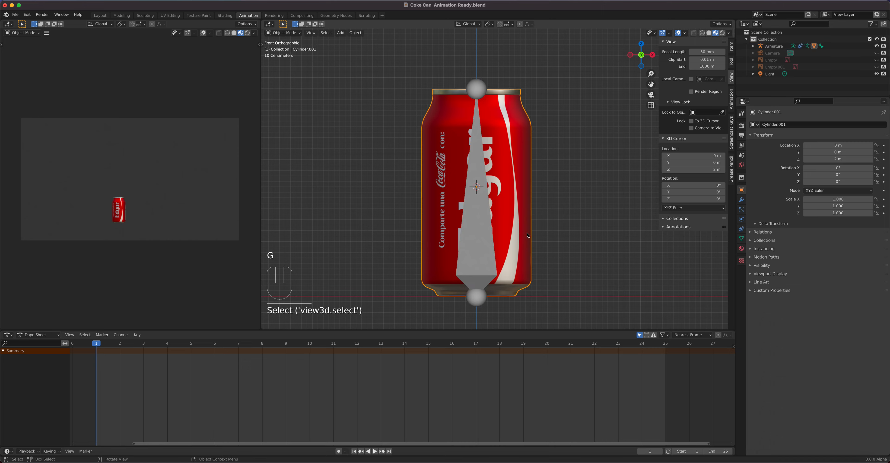
key(g)
right_click(531, 233)
- Select the armature, delete its Maintain Volume constraint and add a fresh Maintain Volume object constraint
click(478, 259)
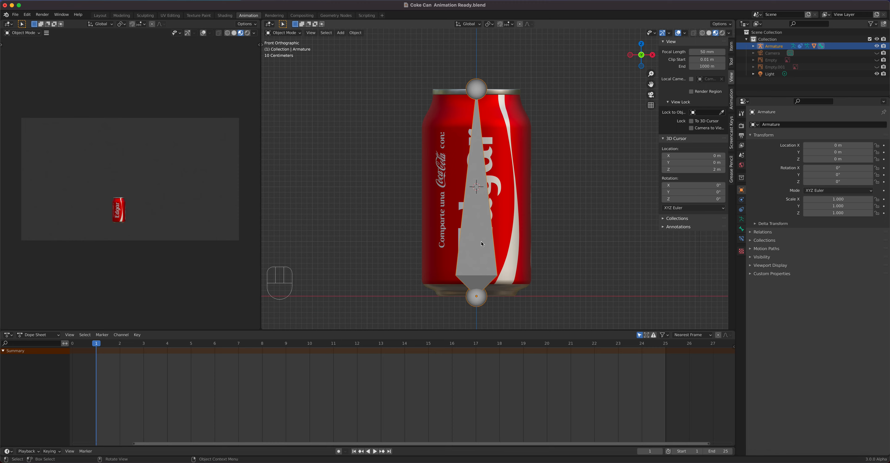
click(741, 210)
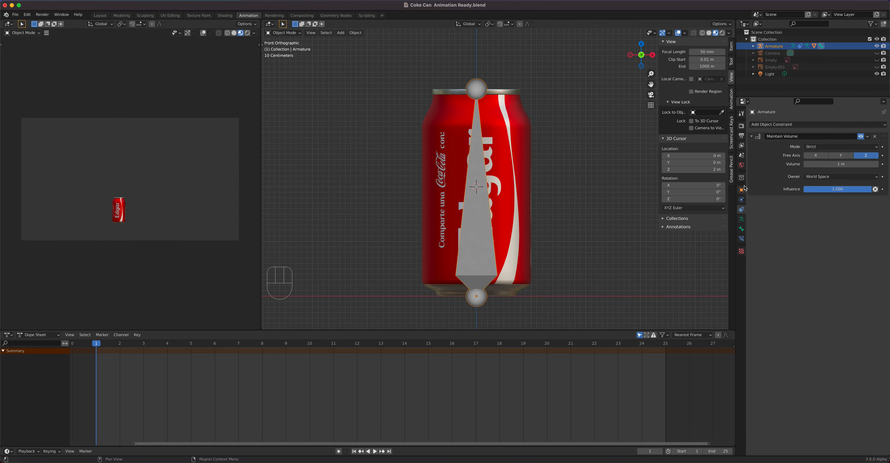
click(875, 136)
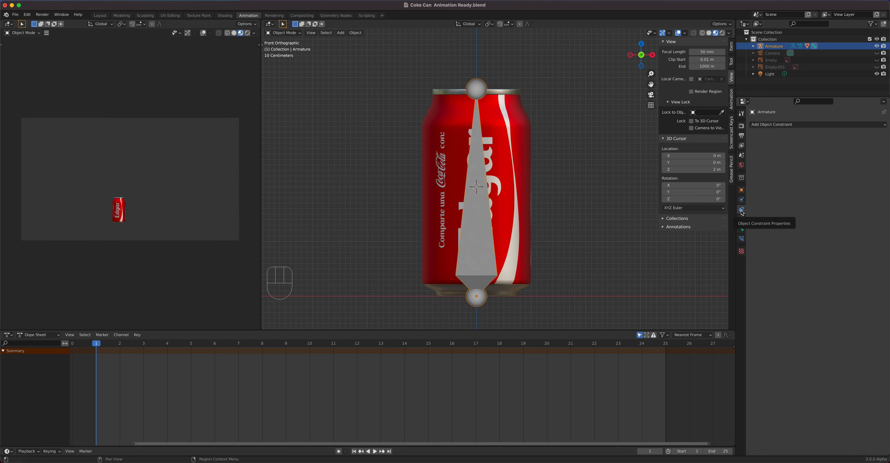
click(776, 124)
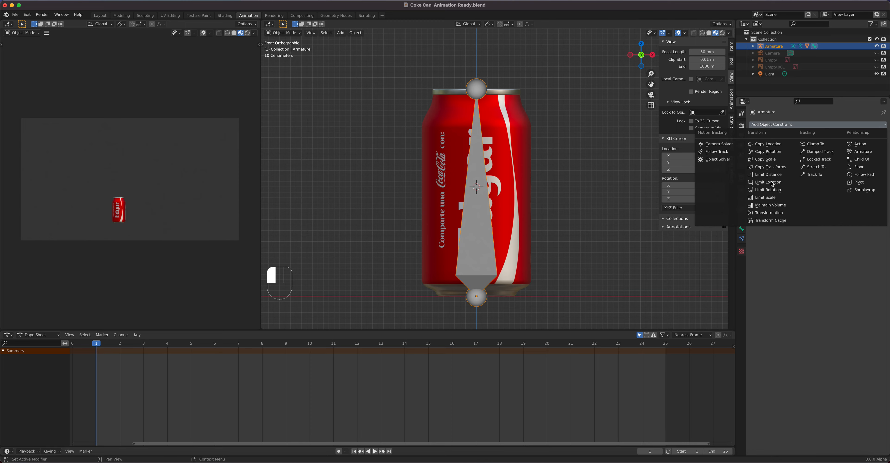
click(776, 205)
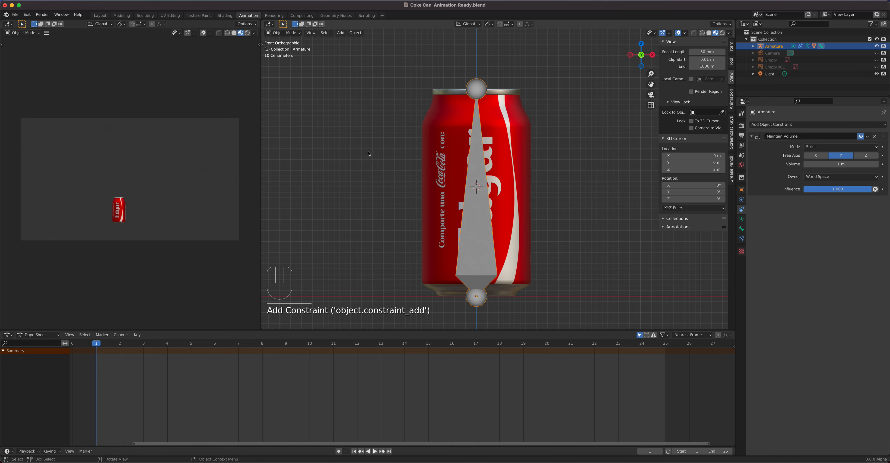
- Show the toolbar and activate the Scale tool for the armature
key(t)
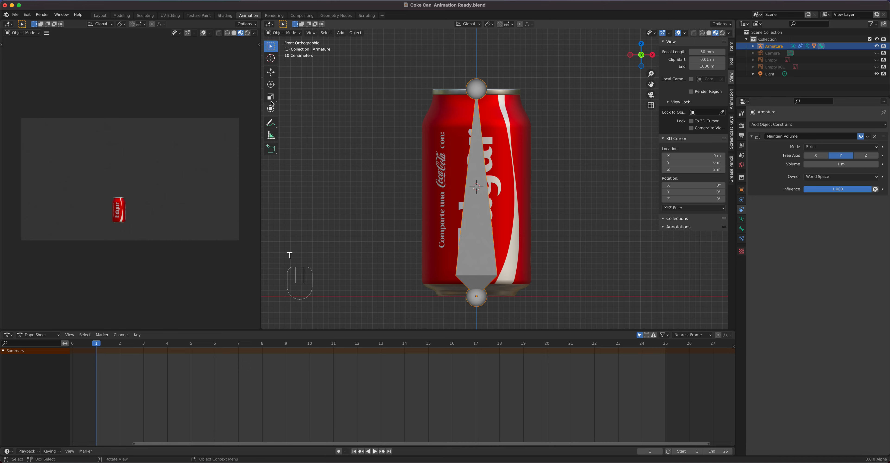
key(shift+space)
key(s)
drag(476, 268, 496, 267)
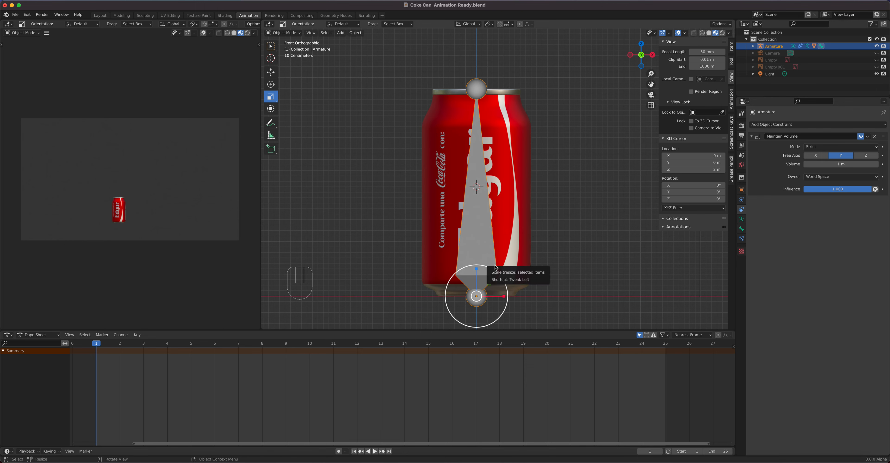
- Set the armature's Maintain Volume constraint free axis to Z
click(865, 155)
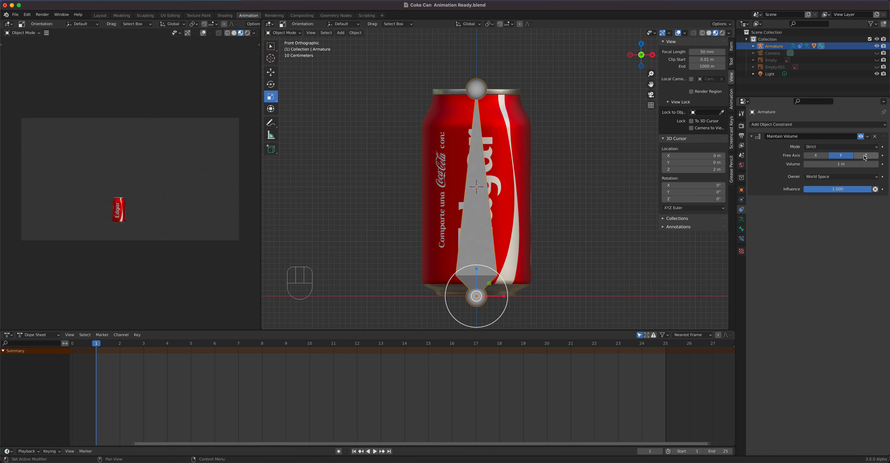
middle_drag(553, 204, 583, 211)
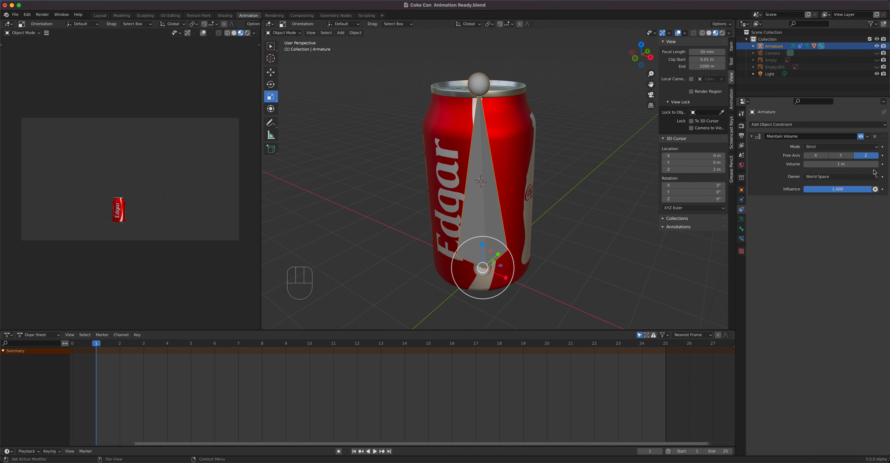
mouse_move(483, 246)
mouse_down()
mouse_move(483, 270)
mouse_move(478, 238)
mouse_move(482, 253)
mouse_up()
key(super+z)
middle_drag(483, 239, 509, 203)
- Select the can and add a Simple Deform modifier to it
click(510, 194)
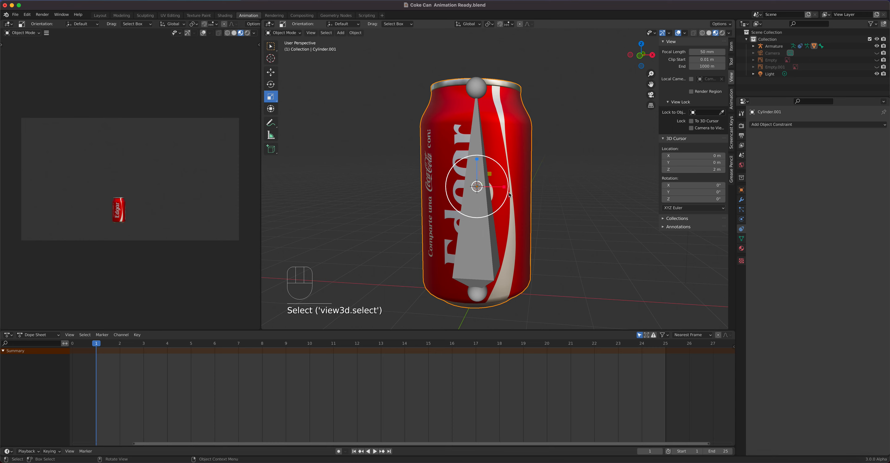
click(741, 200)
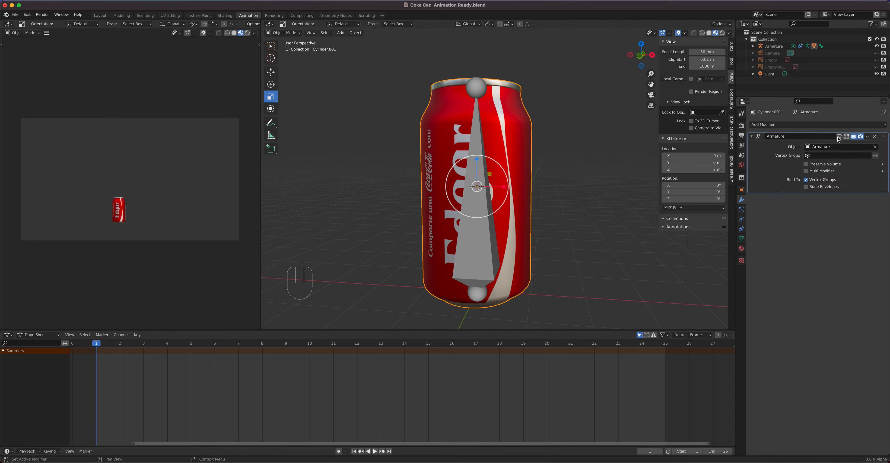
click(831, 125)
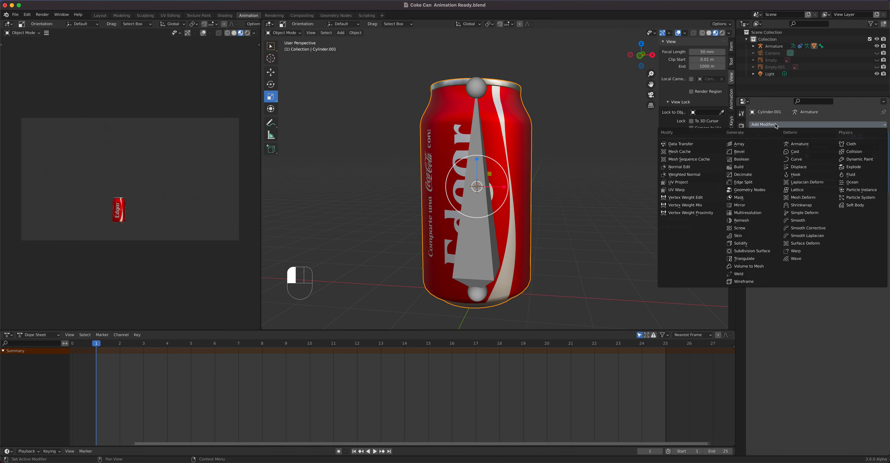
click(801, 214)
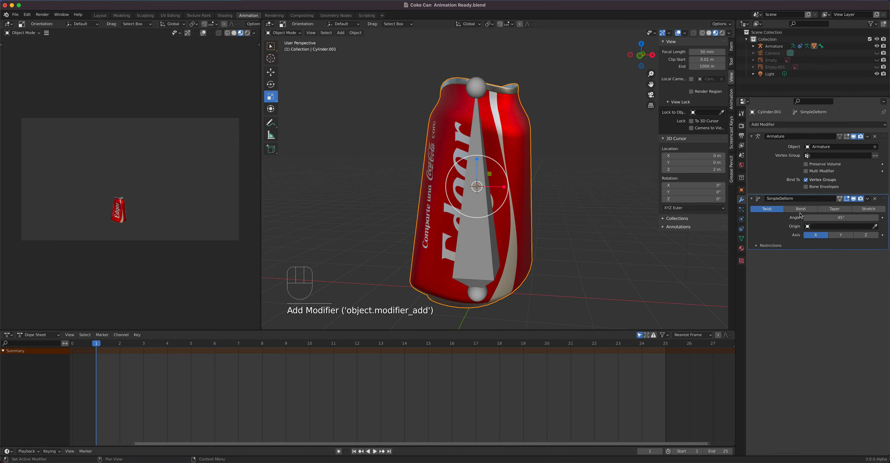
- Switch the Simple Deform modifier's mode to Bend
click(800, 212)
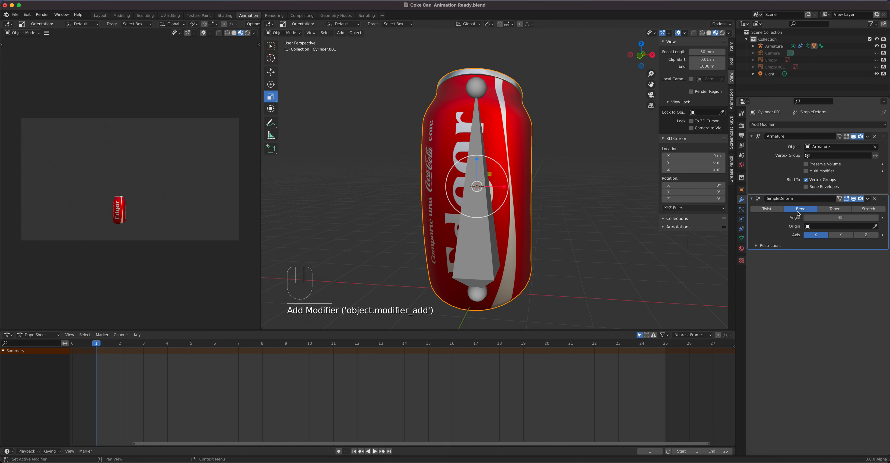
middle_drag(602, 201, 561, 185)
mouse_move(841, 217)
mouse_down()
mouse_move(869, 218)
mouse_move(777, 217)
mouse_move(860, 217)
mouse_move(841, 218)
mouse_up()
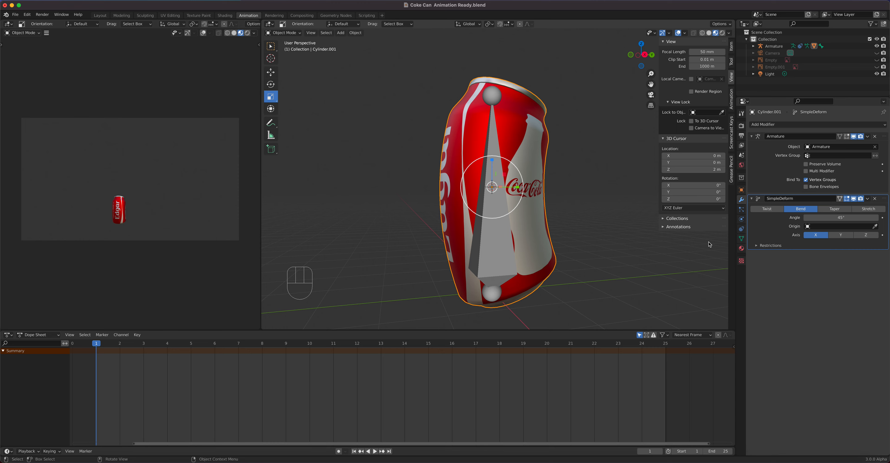
- Try setting the bend origin to the armature and dragging the bend angle, then clear the origin field
click(874, 226)
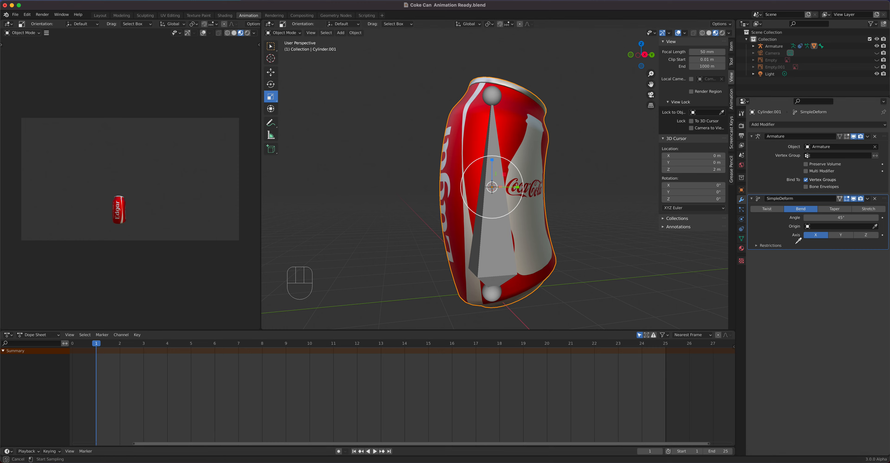
click(494, 267)
drag(841, 217, 785, 217)
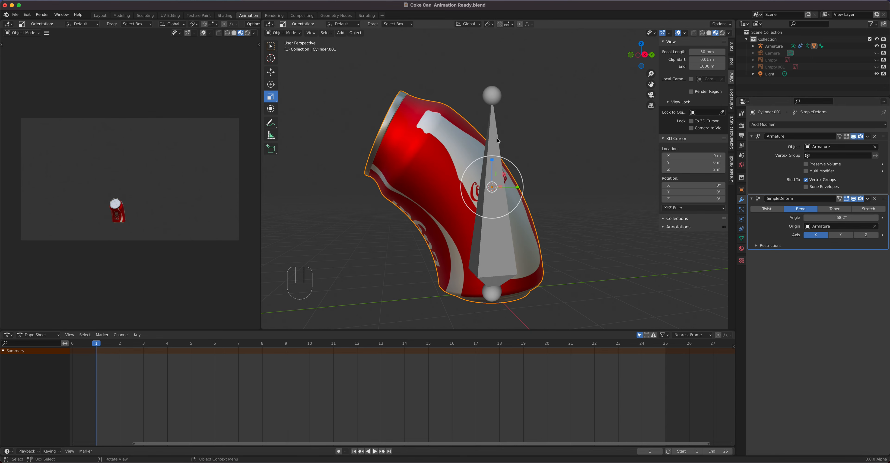
click(875, 226)
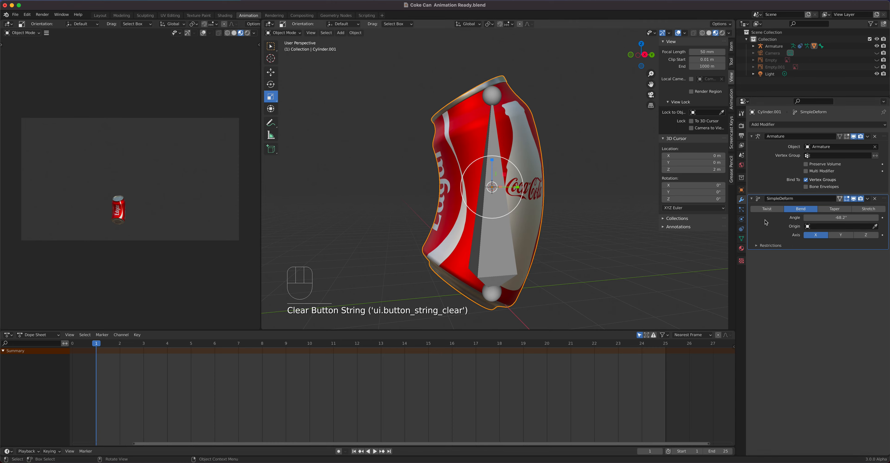
- Set the Simple Deform bend angle to 0°
click(849, 218)
text(0)
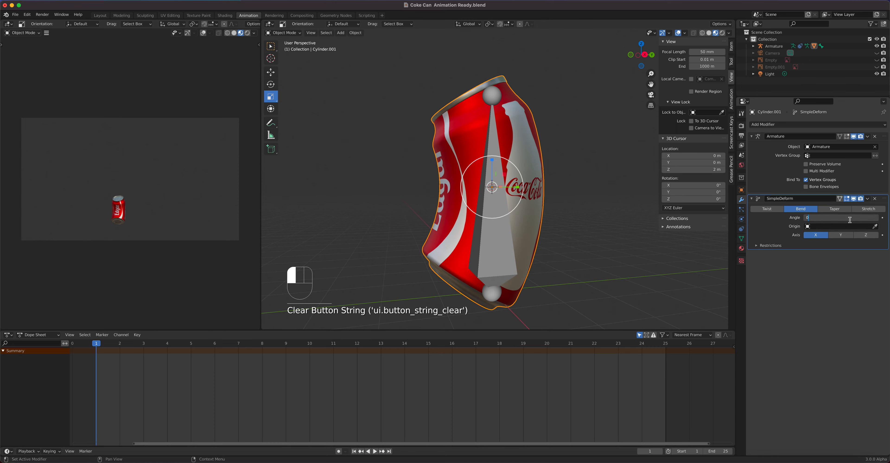
key(Return)
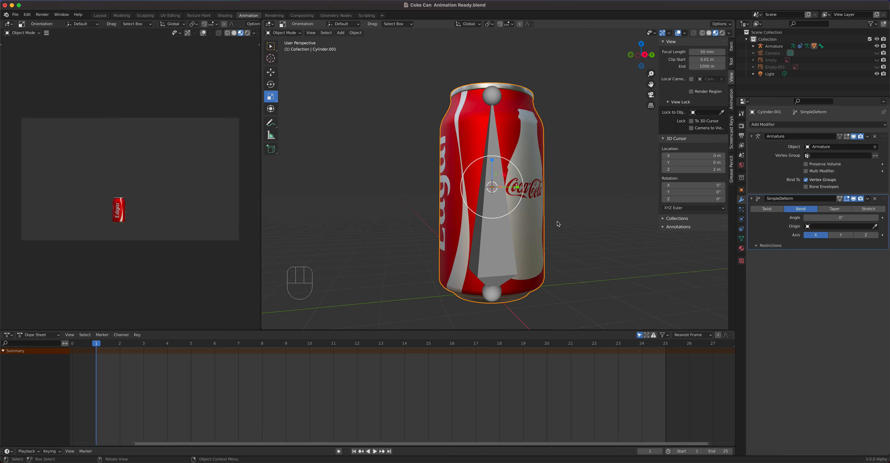
- Set the animation's end frame to 50
key(KP_1)
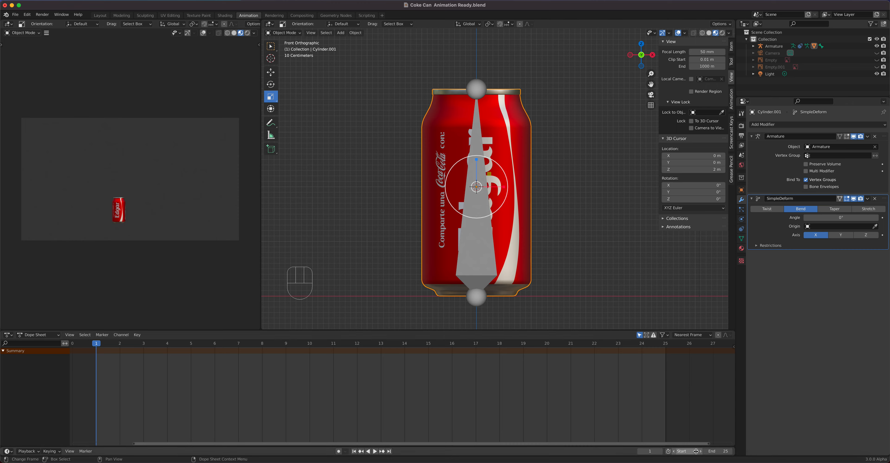
click(715, 452)
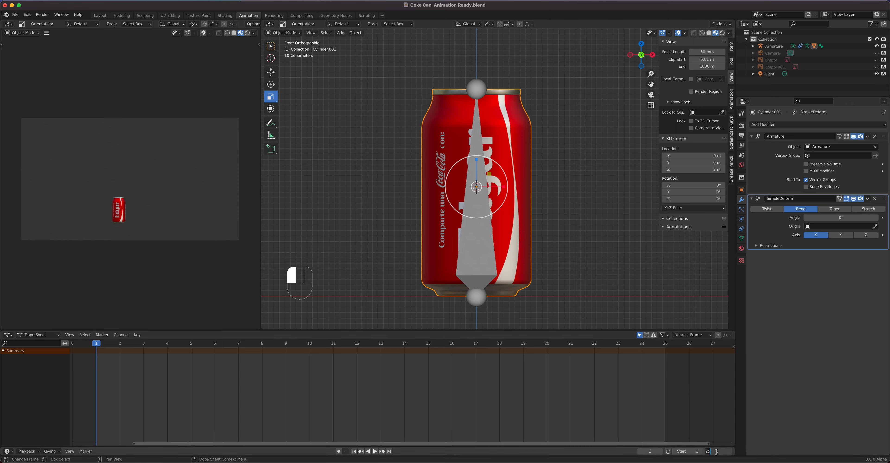
text(50)
key(Return)
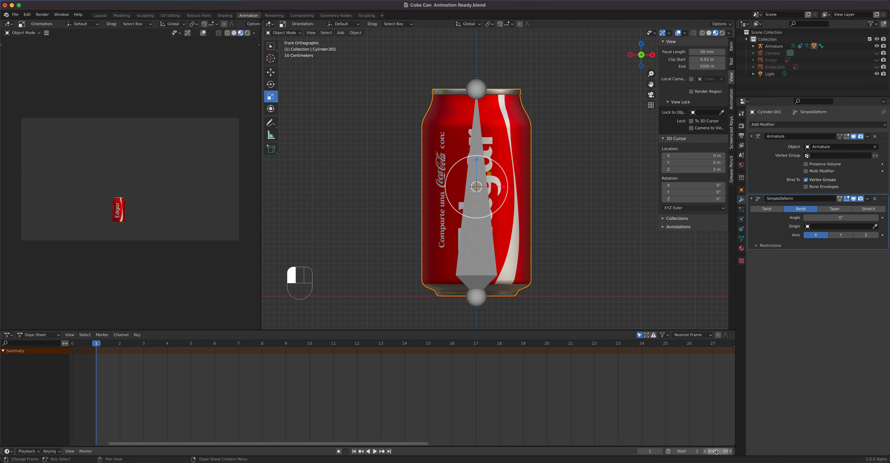
- Activate the Move tool
scroll(419, 401, down, 3)
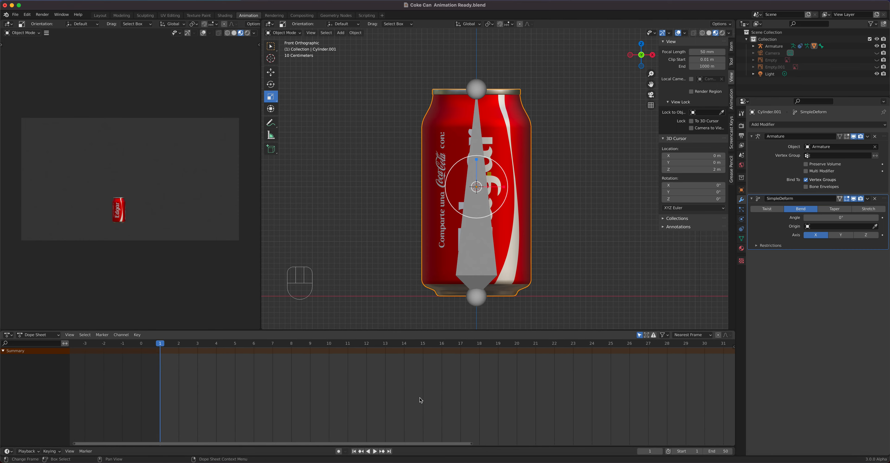
drag(396, 443, 509, 450)
scroll(480, 410, down, 5)
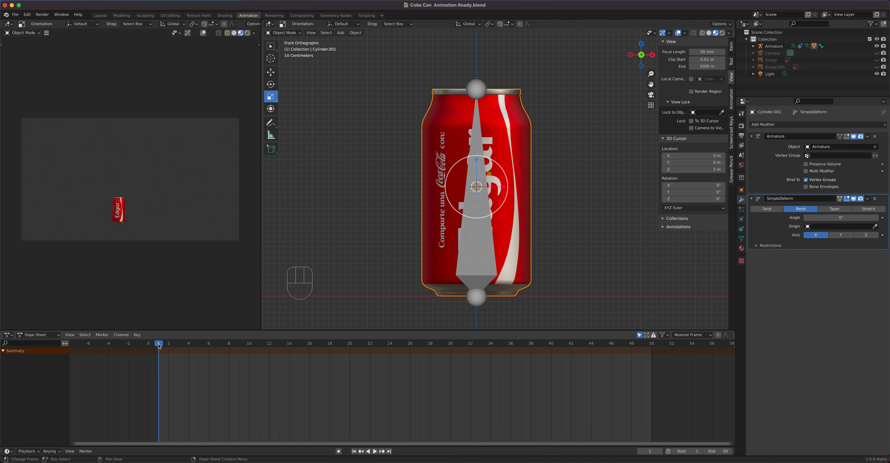
click(271, 73)
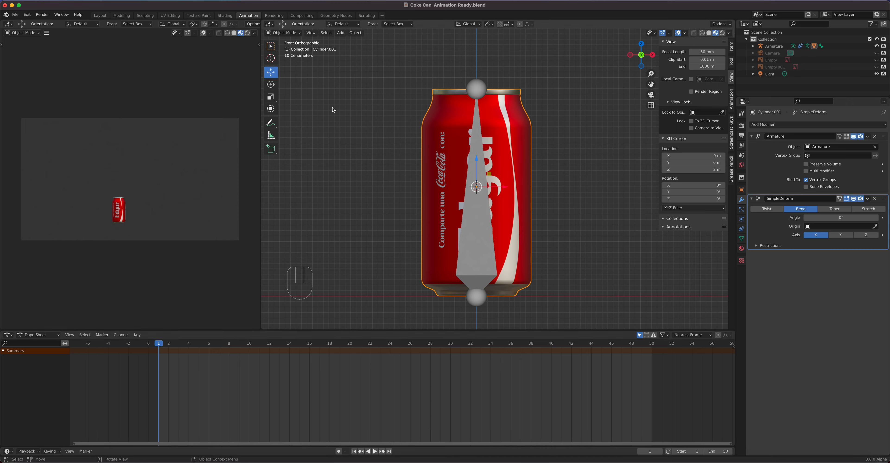
- Select the armature and move the playhead to frame 8
click(481, 249)
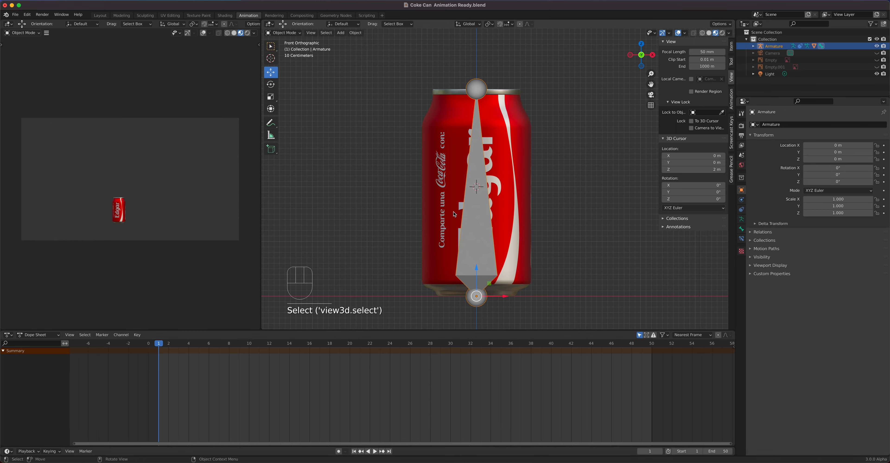
drag(485, 287, 502, 246)
scroll(502, 246, down, 4)
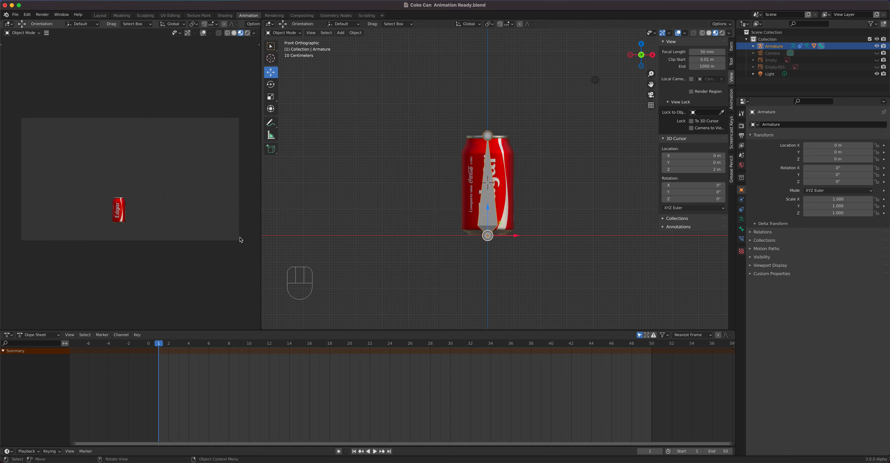
shift+middle_drag(521, 230, 510, 282)
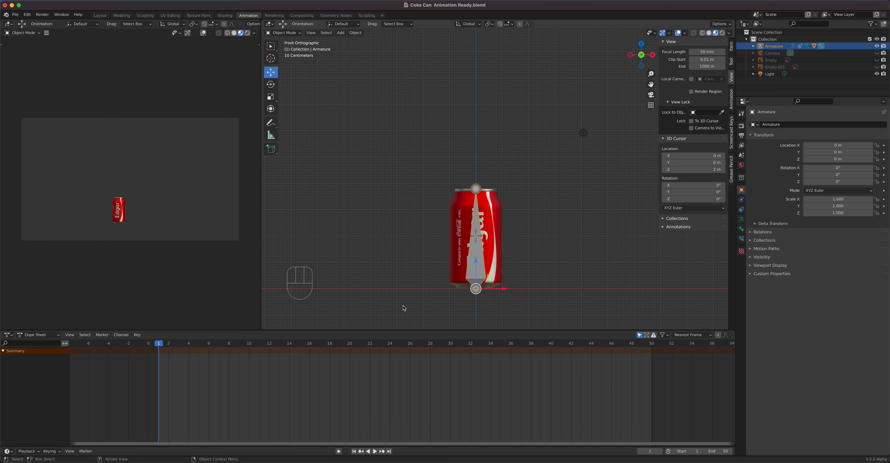
mouse_move(162, 347)
mouse_down()
mouse_move(229, 348)
mouse_move(158, 354)
mouse_up()
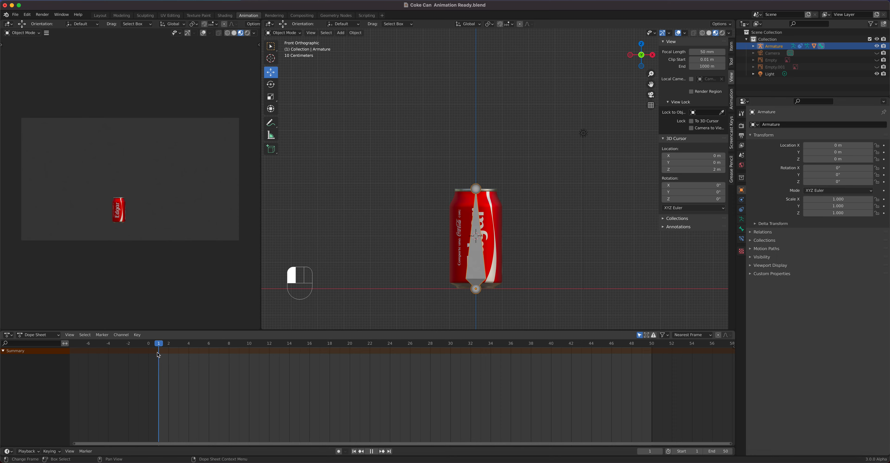
drag(158, 354, 229, 365)
click(269, 96)
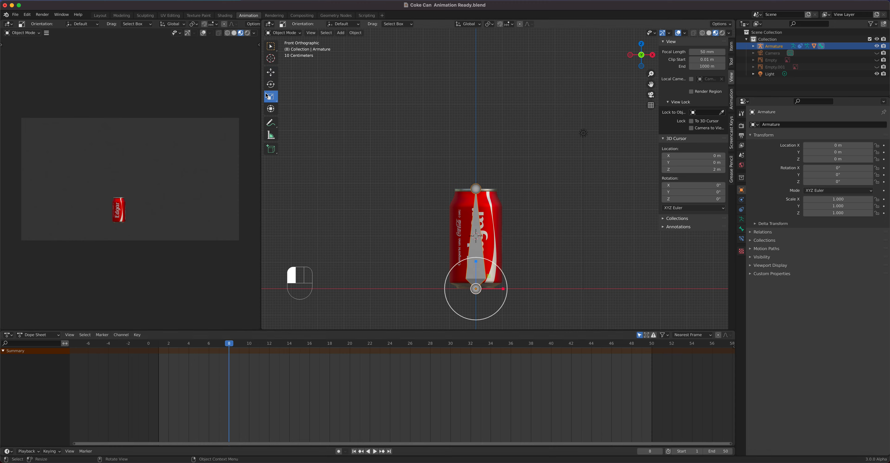
mouse_move(476, 262)
mouse_down()
mouse_move(476, 281)
mouse_move(477, 207)
mouse_move(475, 246)
mouse_up()
click(272, 74)
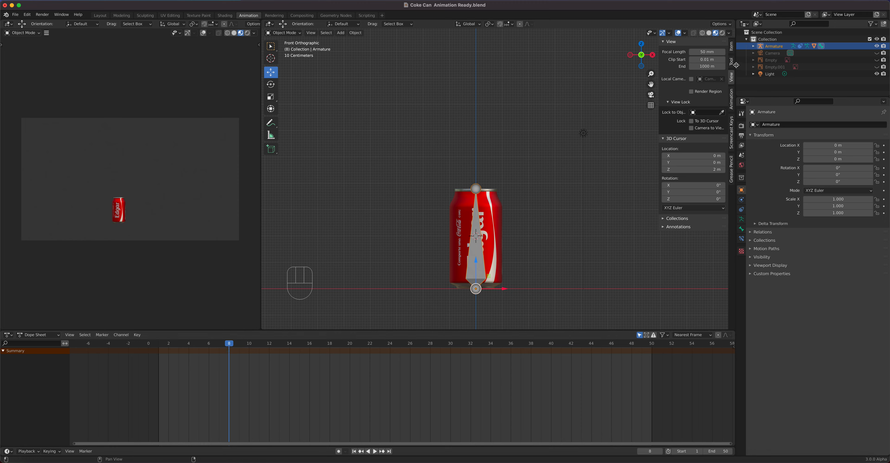
- Insert a single keyframe on the armature's Z location at frame 8
click(731, 47)
mouse_move(689, 72)
mouse_down()
mouse_move(711, 73)
mouse_move(690, 72)
mouse_up()
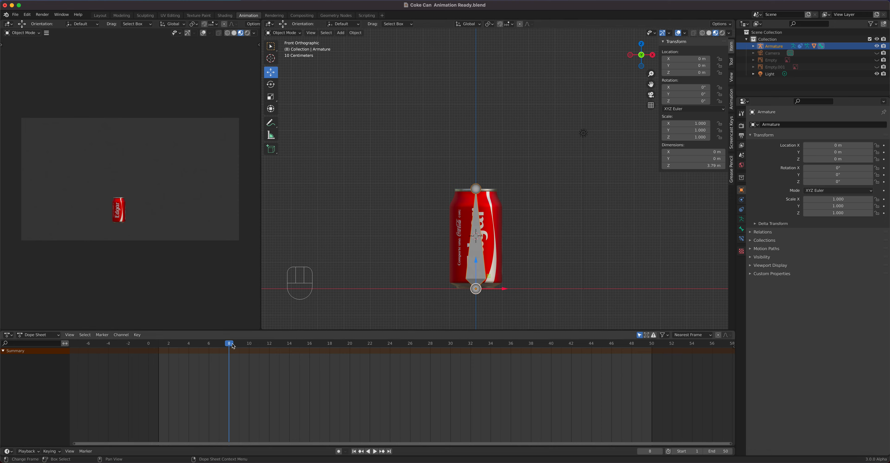
right_click(683, 73)
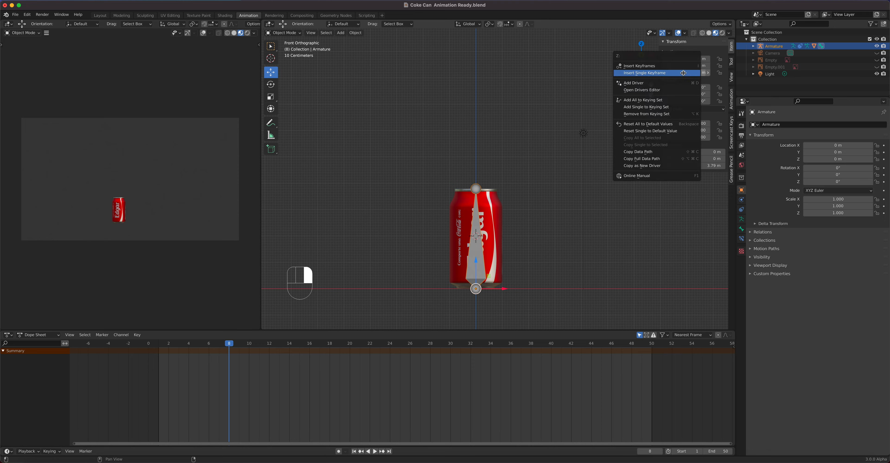
click(651, 73)
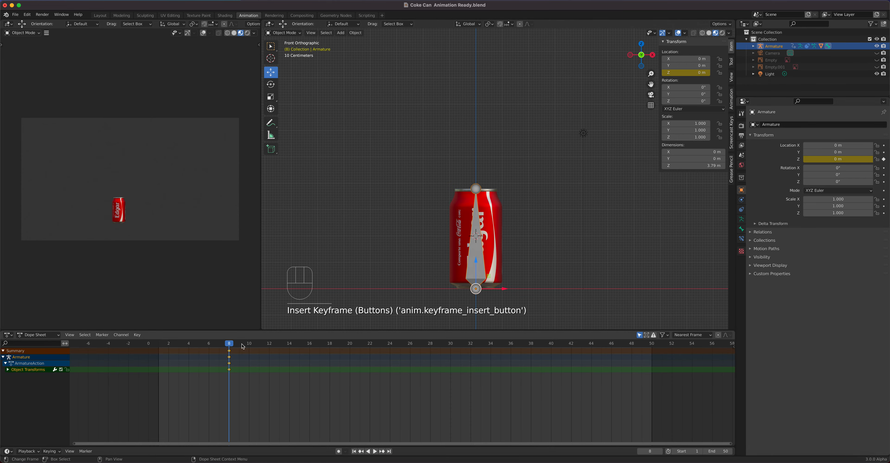
- At frame 18, set the armature's Z location to 10 m and insert a single keyframe on it
scroll(526, 308, down, 3)
shift+middle_drag(543, 236, 527, 286)
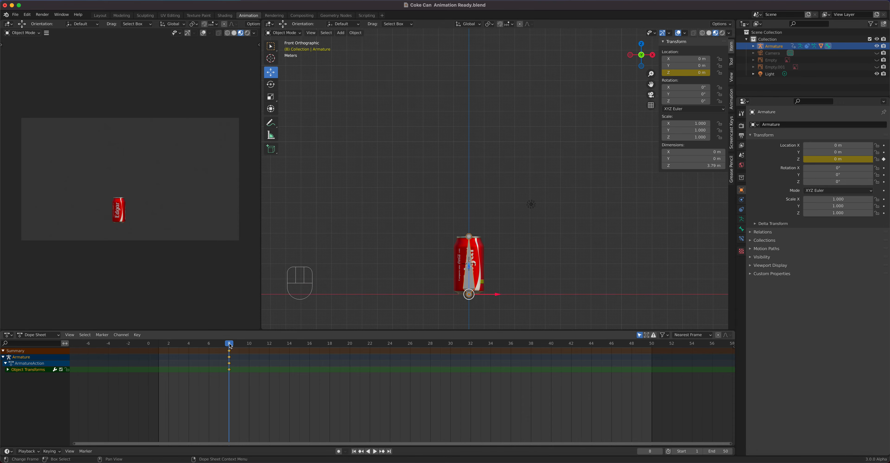
drag(230, 346, 271, 358)
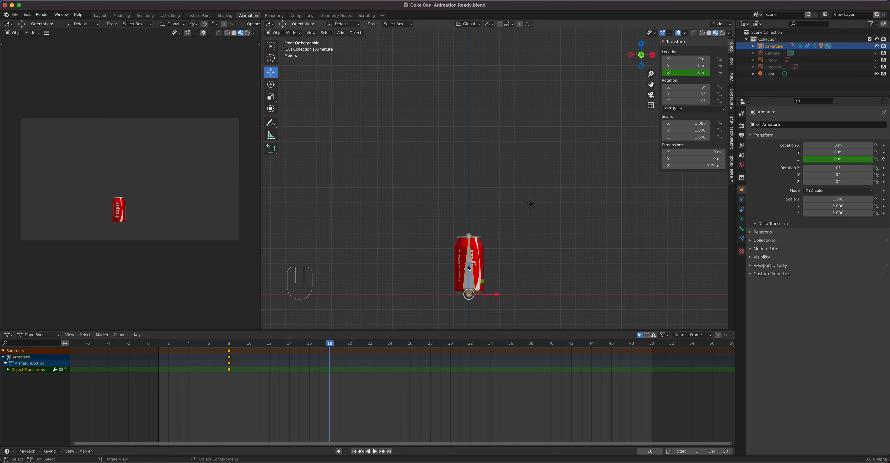
drag(469, 268, 482, 128)
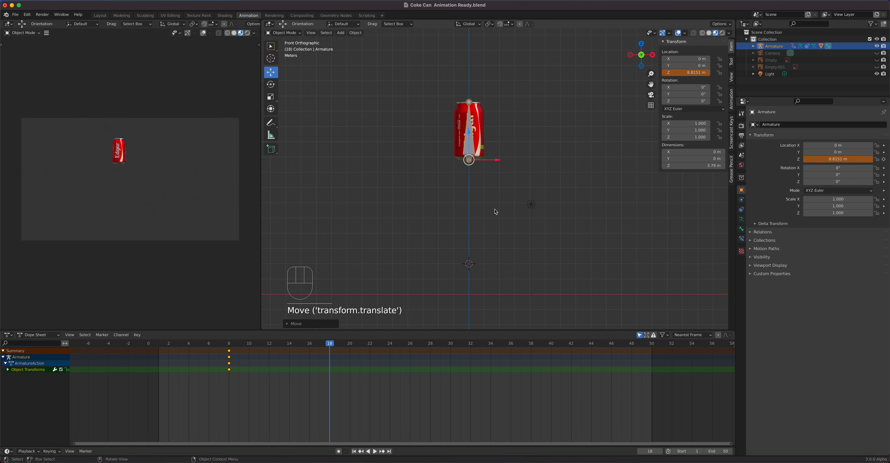
click(681, 74)
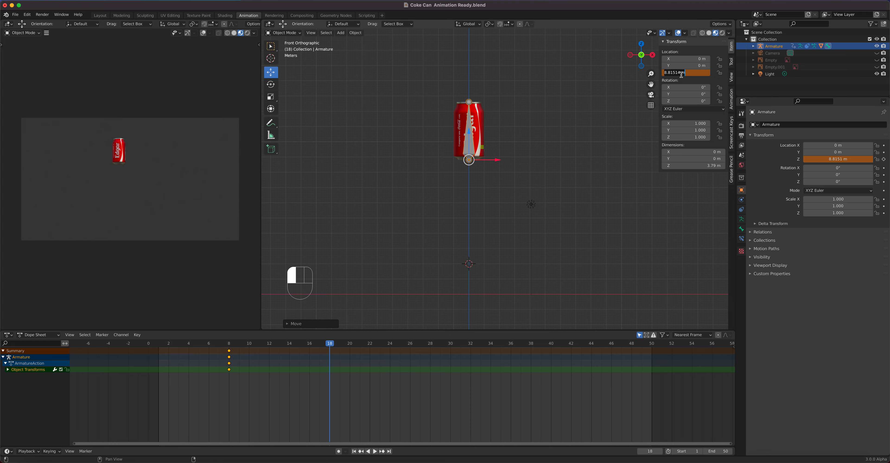
text(10)
key(Return)
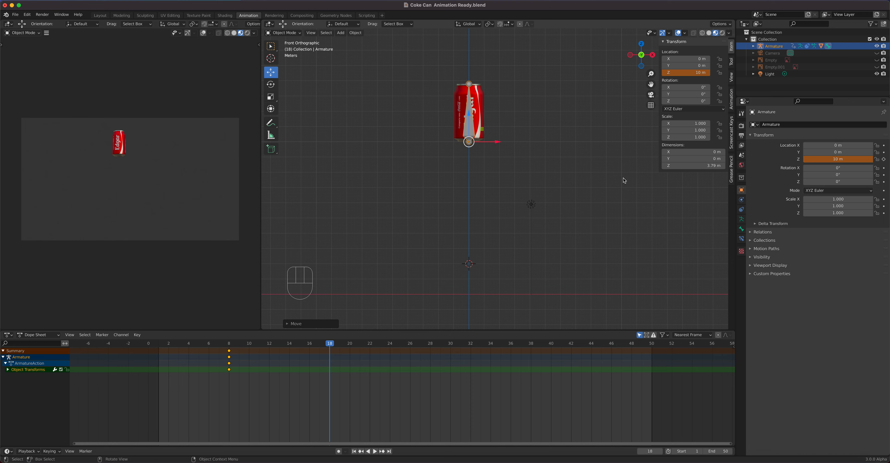
right_click(683, 71)
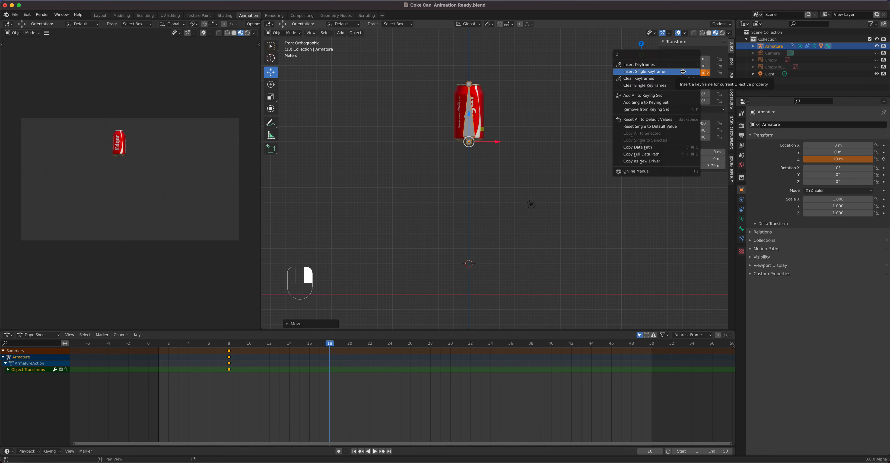
click(683, 71)
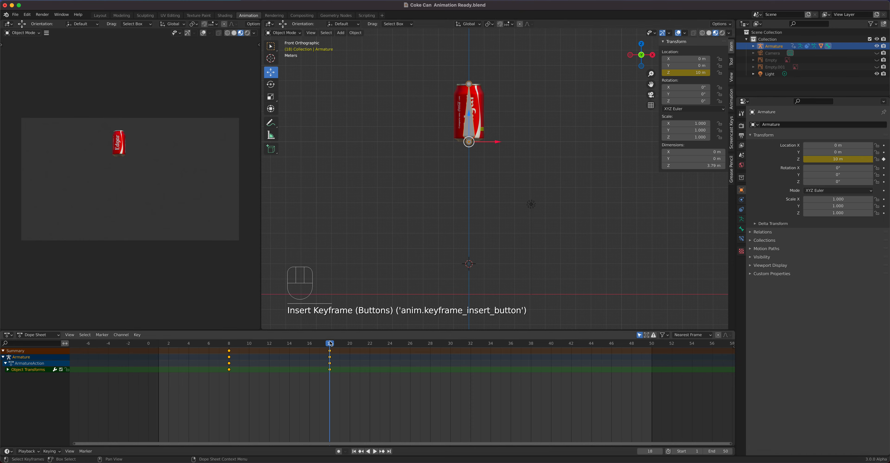
- At frame 25, set the armature's Z location to 0 m and insert a single keyframe on it
key(shift+ctrl+space)
drag(255, 360, 331, 381)
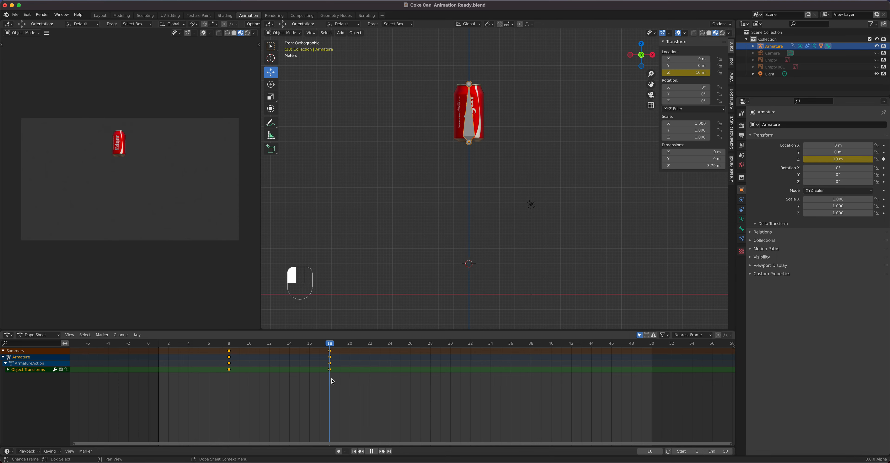
drag(333, 381, 402, 385)
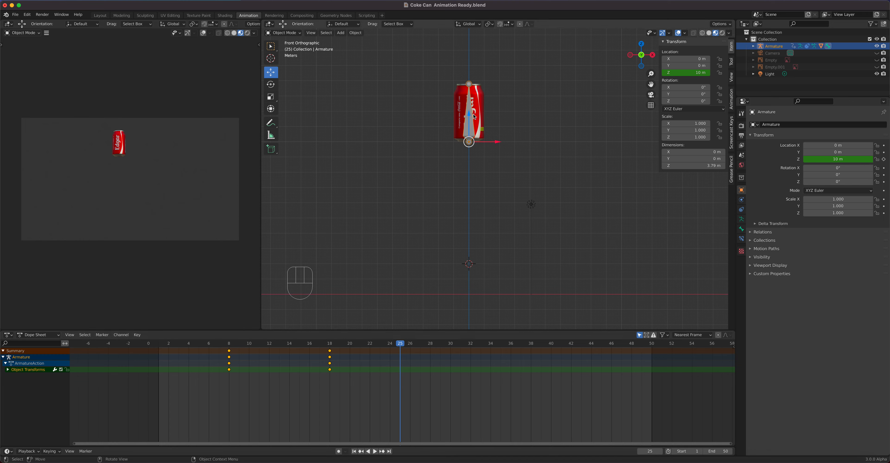
drag(472, 118, 475, 264)
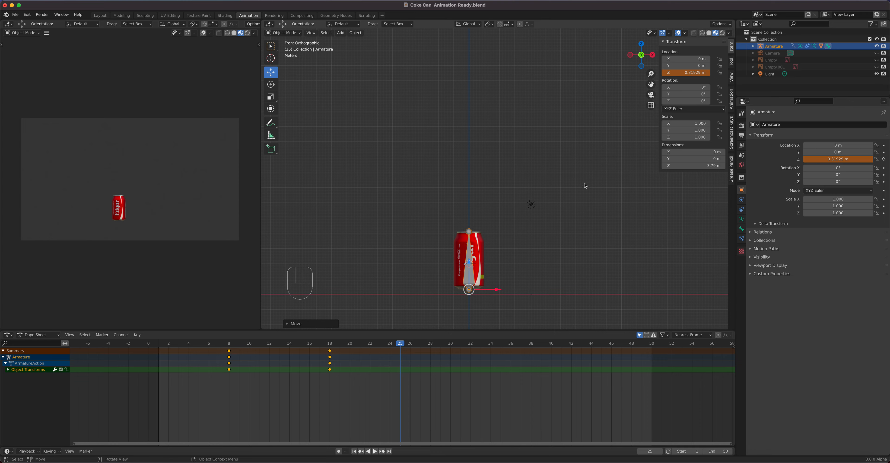
drag(470, 263, 469, 268)
click(686, 73)
text(0)
key(Return)
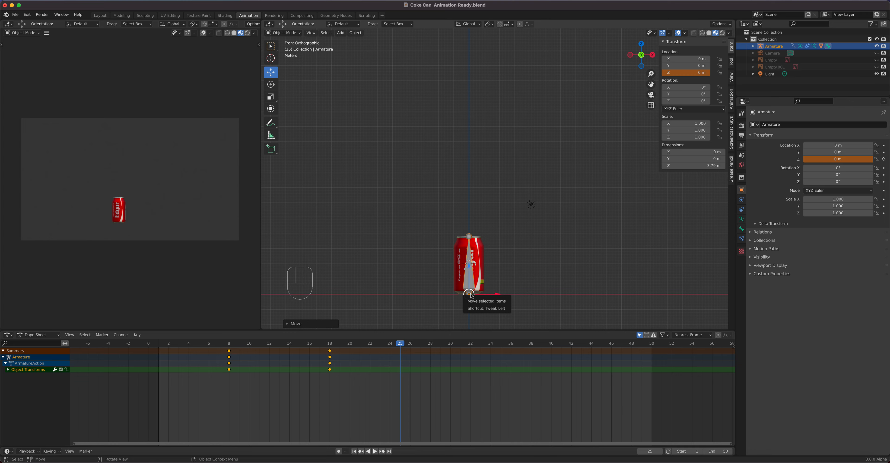
right_click(684, 73)
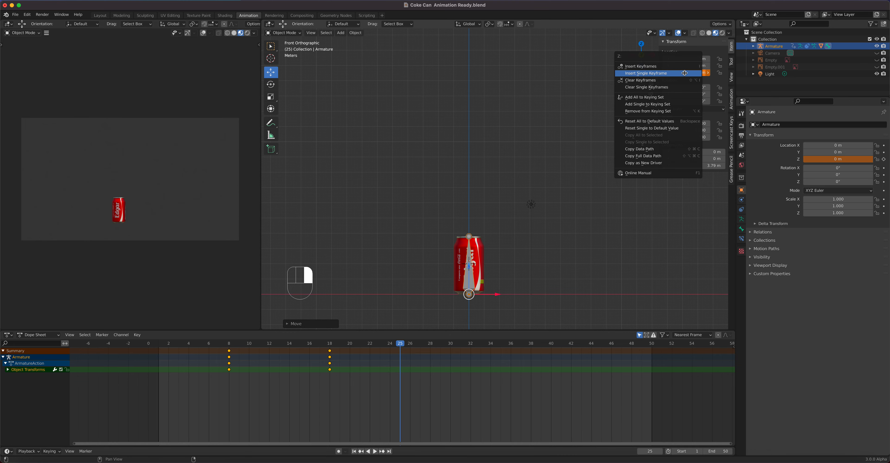
click(646, 73)
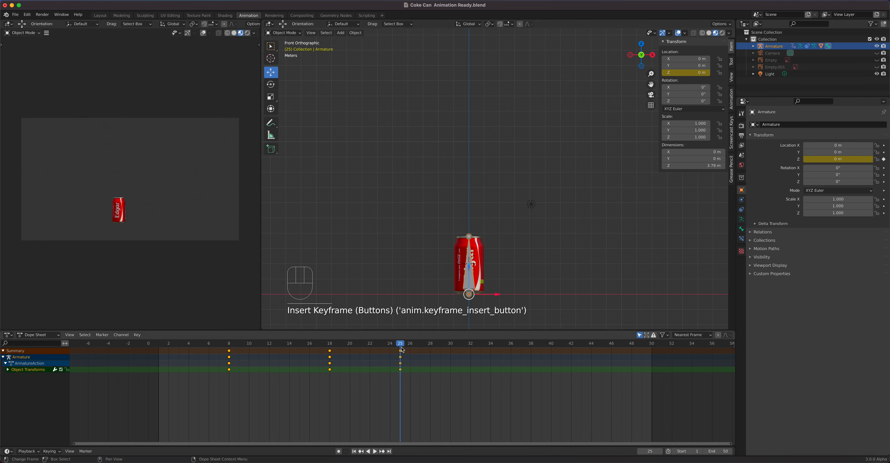
- Play the jump animation, stop it, and return the playhead to frame 18
key(space)
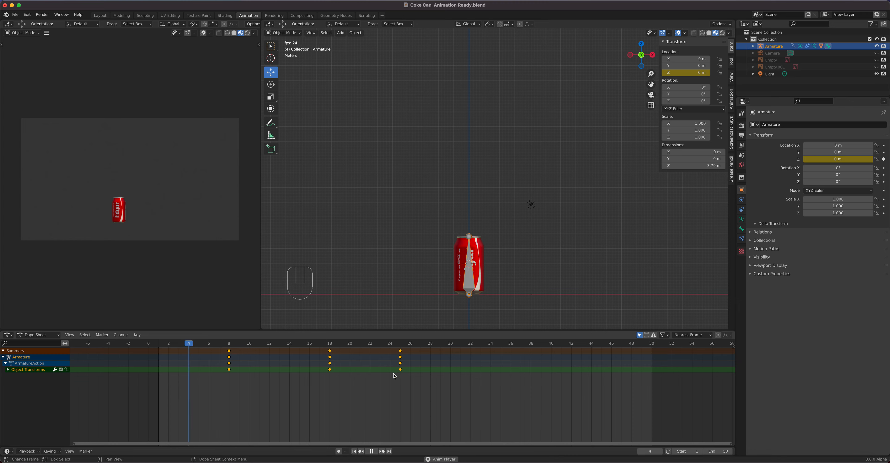
key(space)
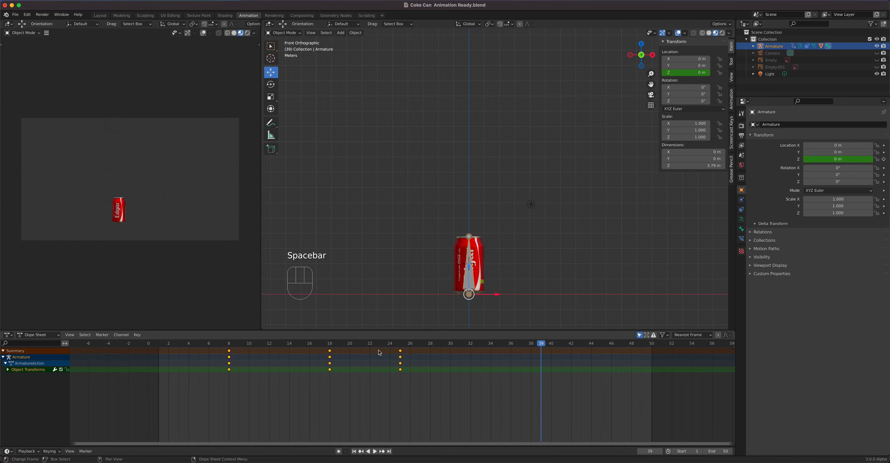
click(380, 344)
drag(369, 346, 329, 346)
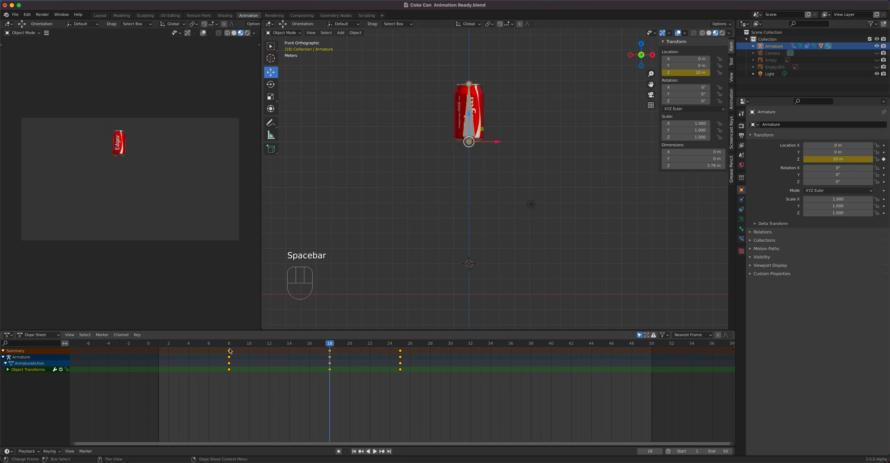
- Switch the lower editor to the Graph Editor and select the armature's Z Location channel
click(8, 336)
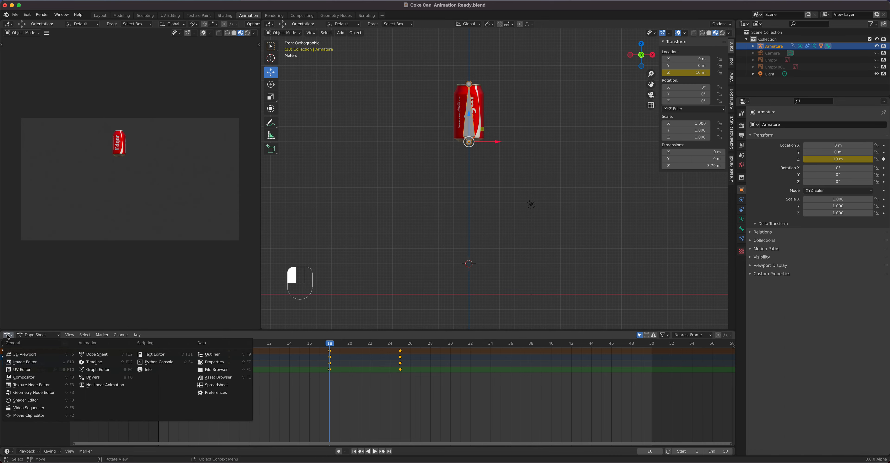
click(97, 370)
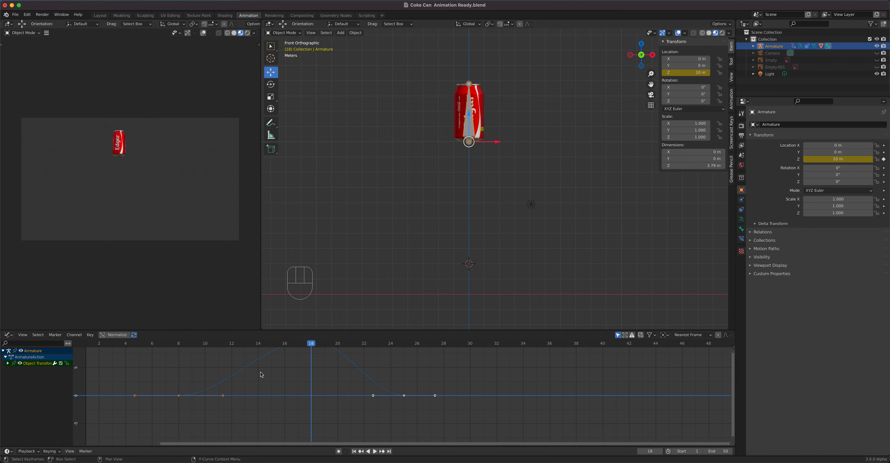
click(8, 363)
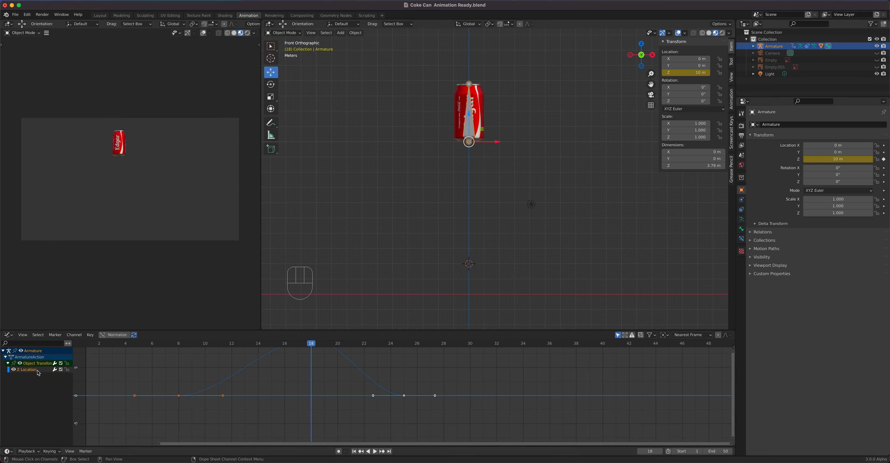
click(39, 372)
scroll(307, 397, down, 3)
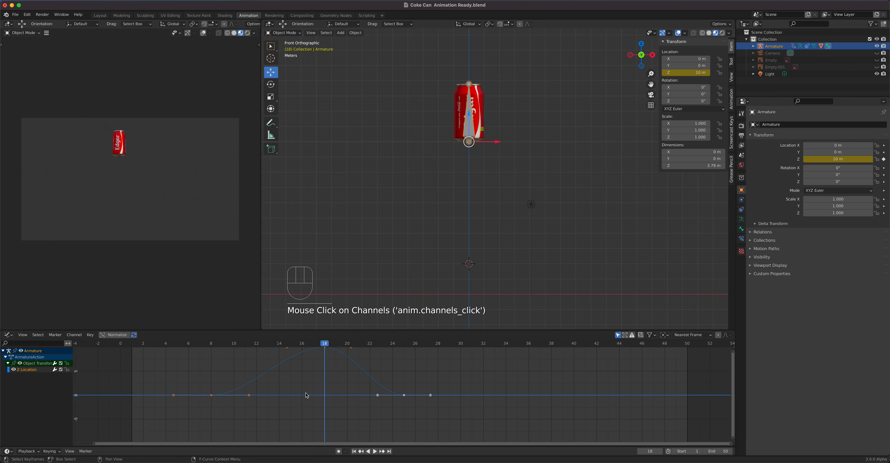
- Try to move a keyframe handle on the Z Location curve
click(240, 397)
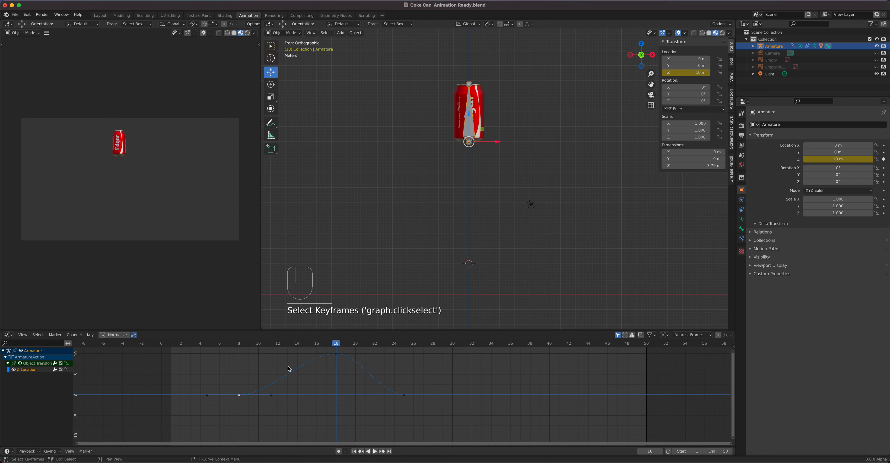
drag(334, 346, 336, 372)
drag(249, 373, 243, 376)
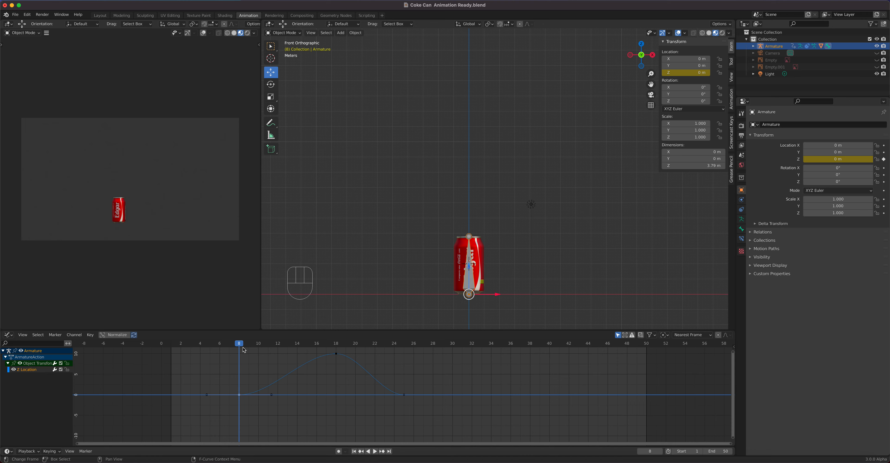
drag(241, 346, 337, 382)
drag(413, 410, 314, 405)
click(270, 395)
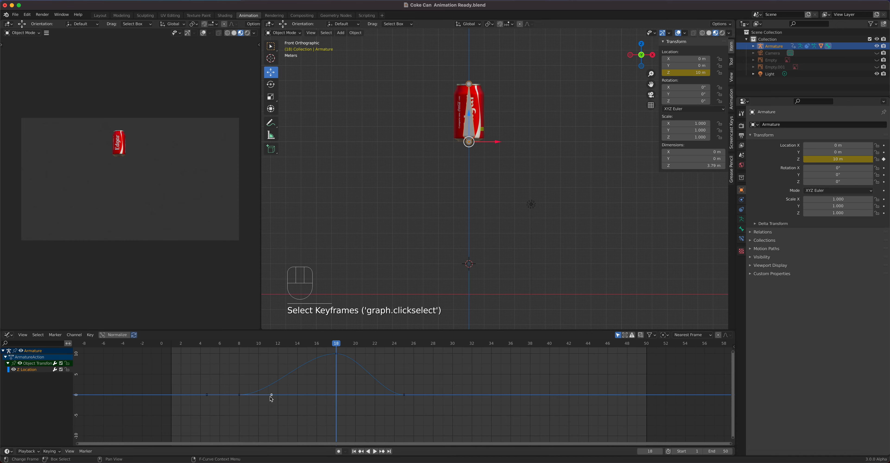
key(g)
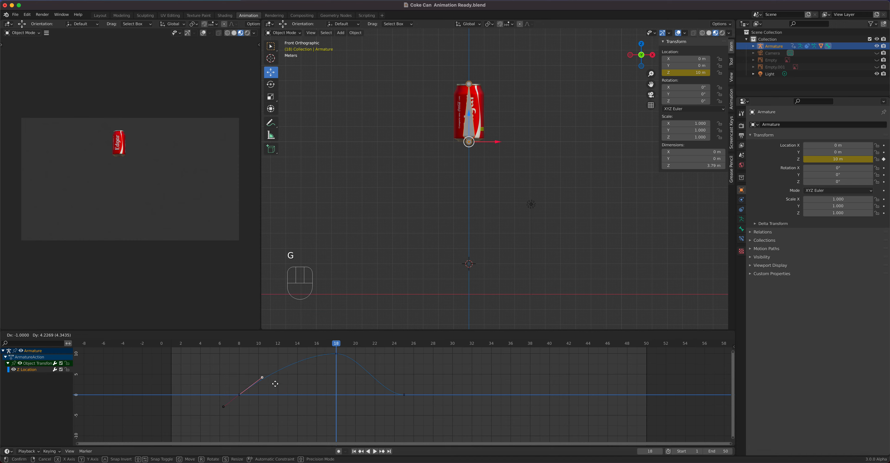
right_click(274, 396)
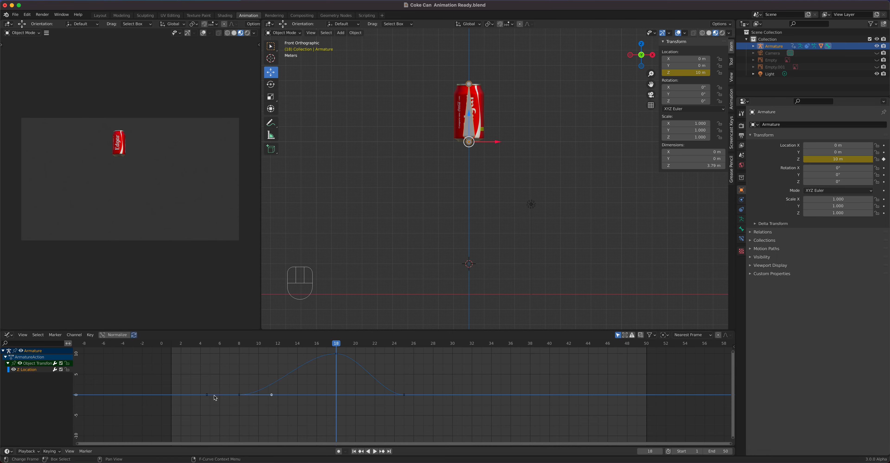
- Set the handles of all Z Location keyframes to Vector
drag(232, 388, 430, 425)
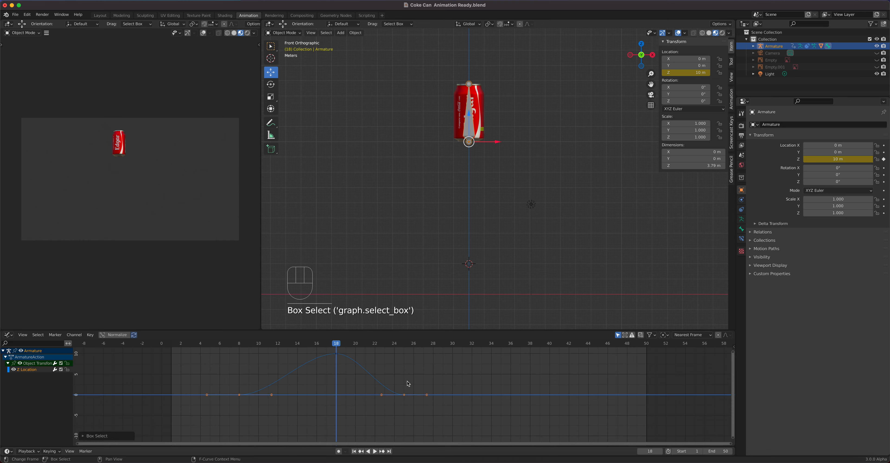
key(v)
click(397, 382)
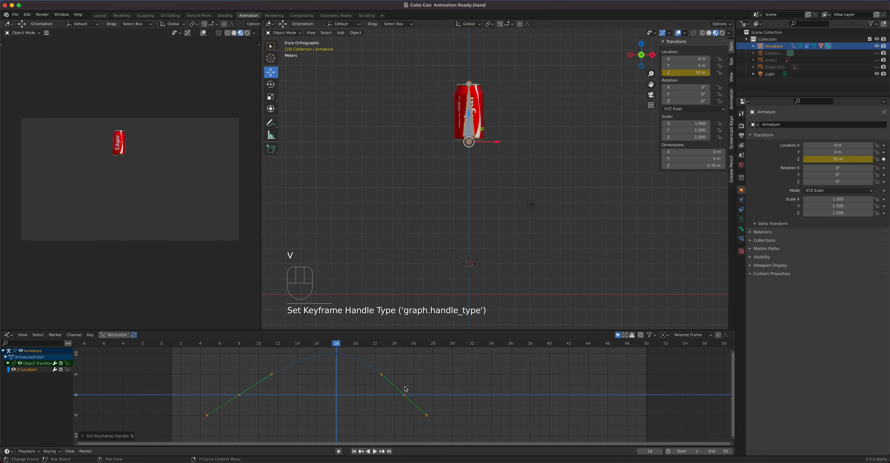
- Select the keyframes on the Z Location curve and try another handle type on them
click(382, 420)
click(404, 395)
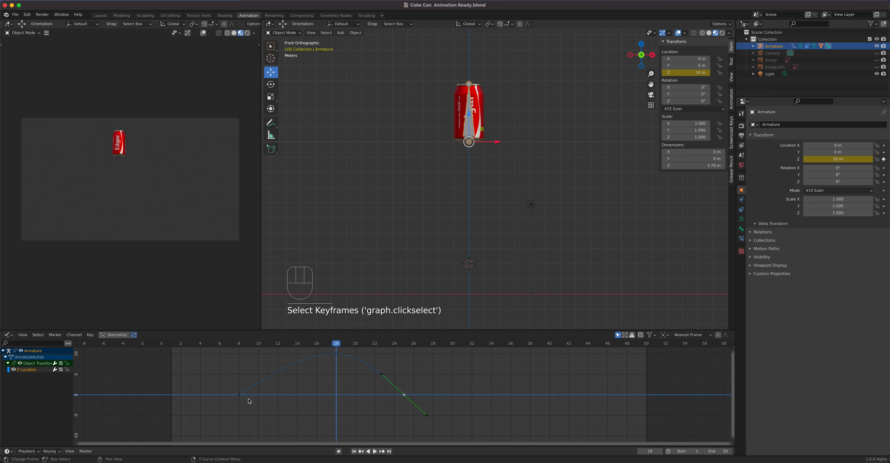
click(239, 395)
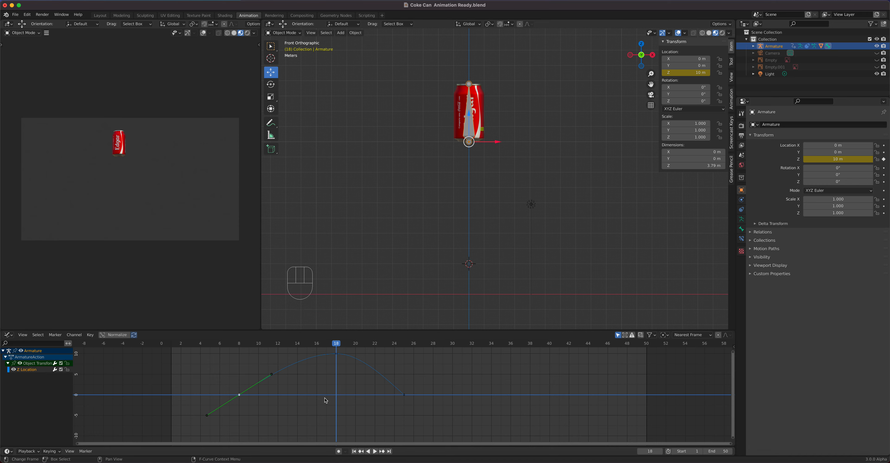
drag(229, 388, 412, 417)
key(v)
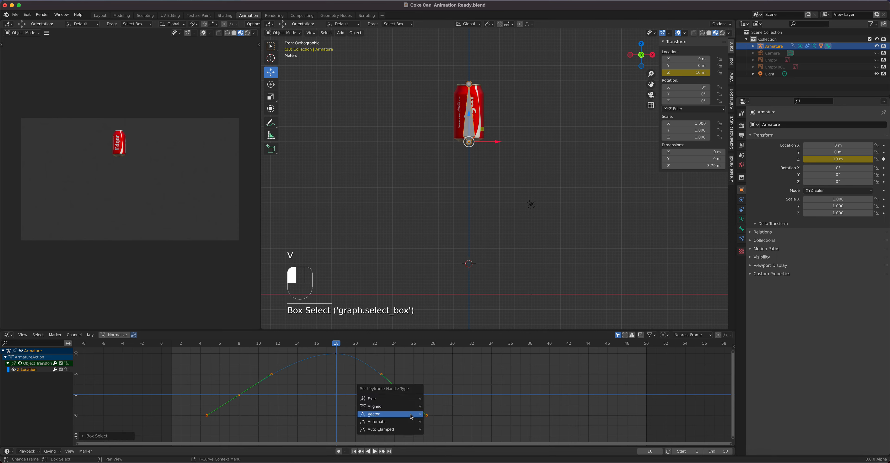
click(391, 401)
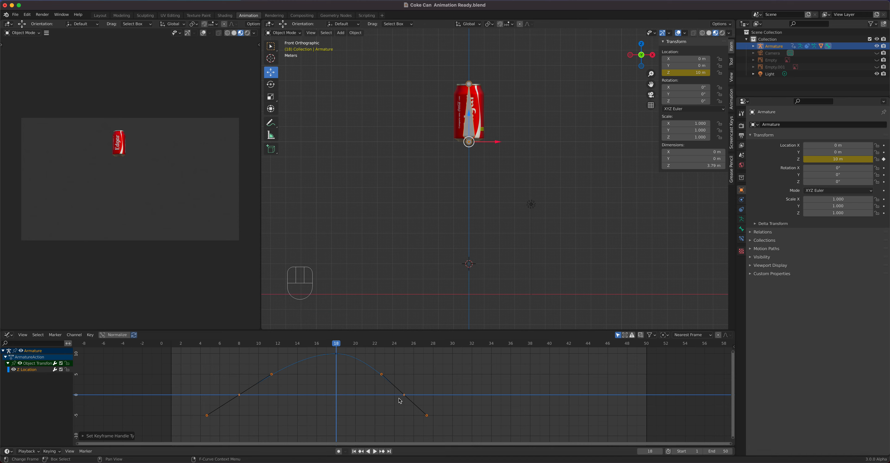
- Undo the handle type changes to restore the original smooth jump curve
key(super+z)
key(super+z)
key(super+z)
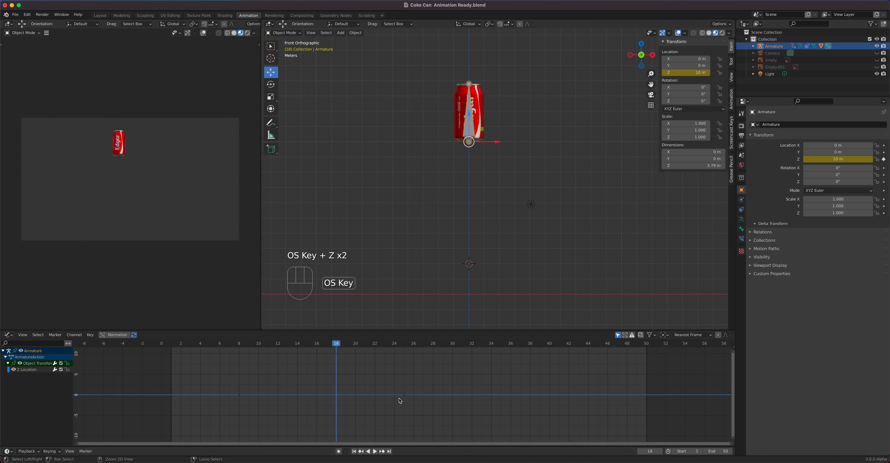
key(super+z)
key(super+z)
key(super+z)
key(super+z)
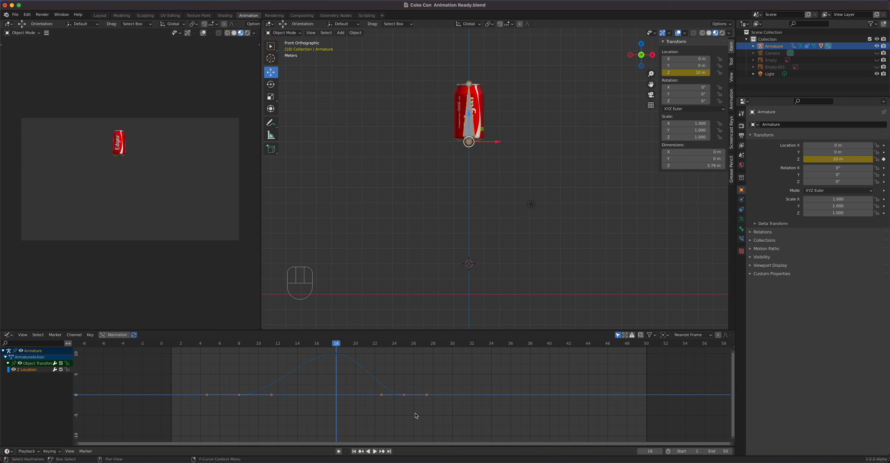
- Set the handles of the jump's lower keyframes to Free
drag(415, 413, 234, 384)
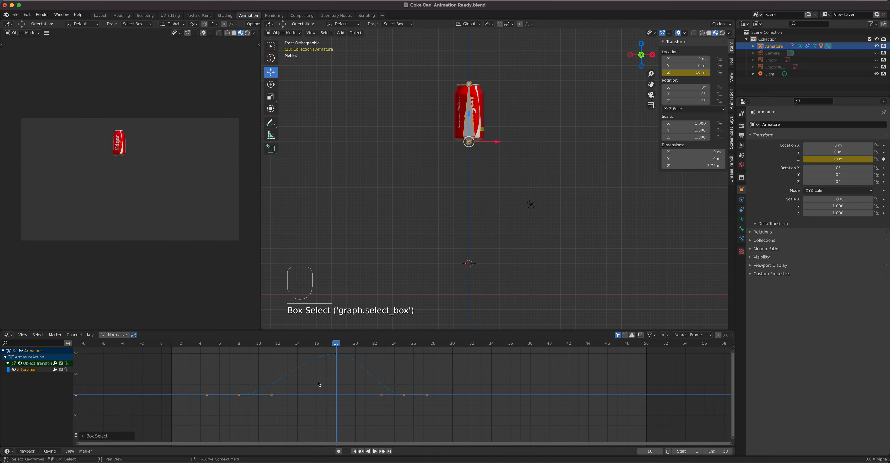
key(v)
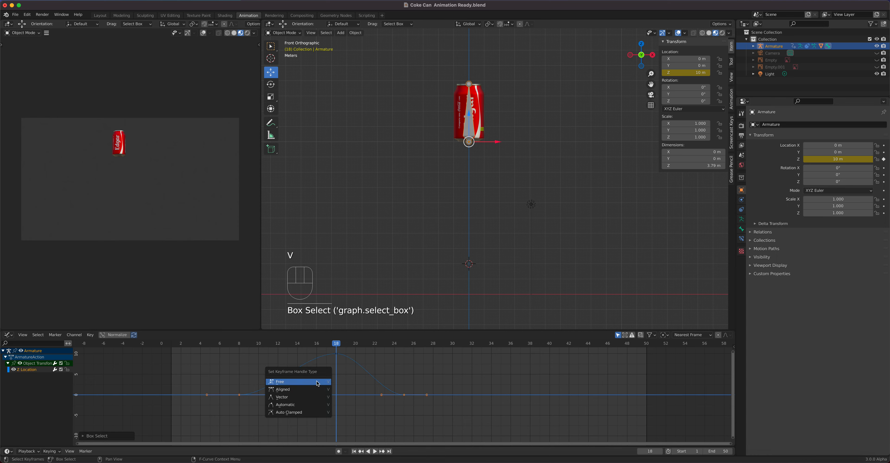
click(317, 382)
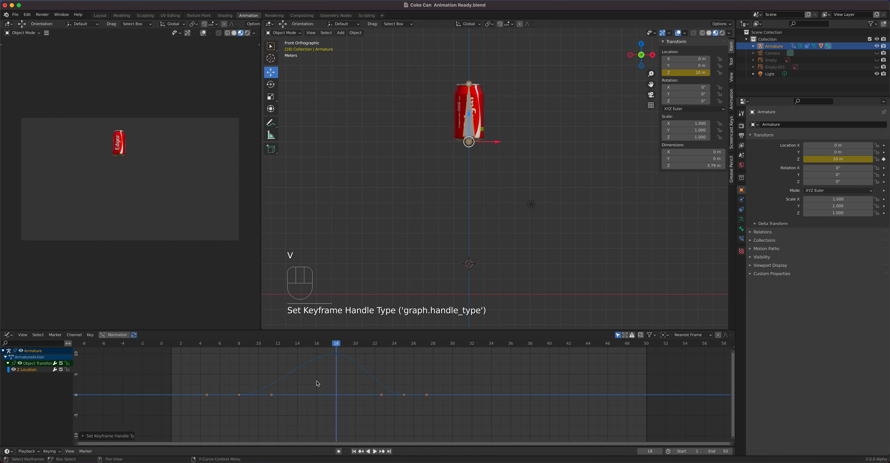
- Move the frame 25 keyframe's left handle straight up near the peak height, then play the animation
click(381, 395)
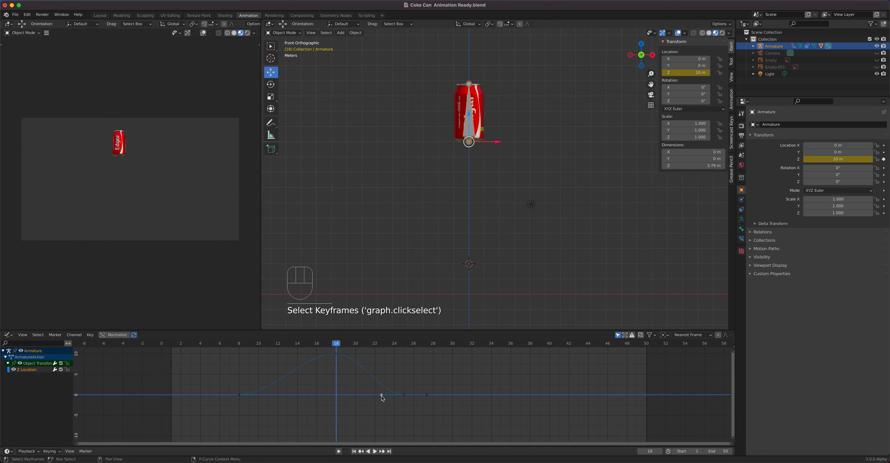
key(g)
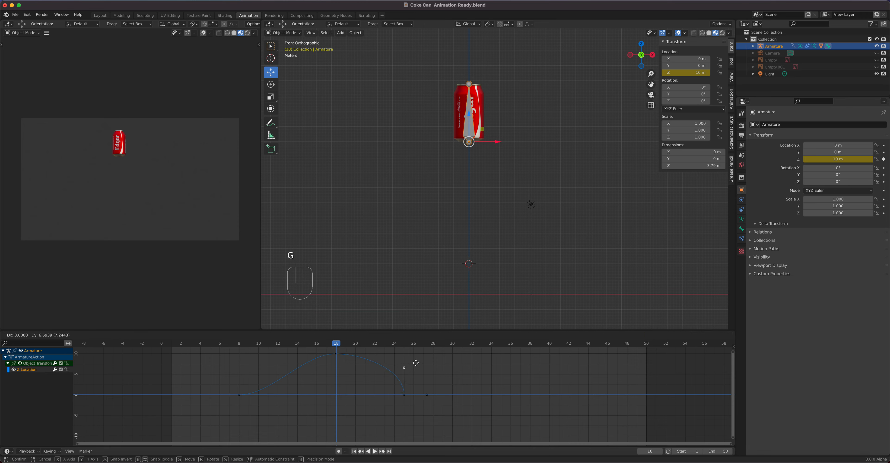
click(422, 350)
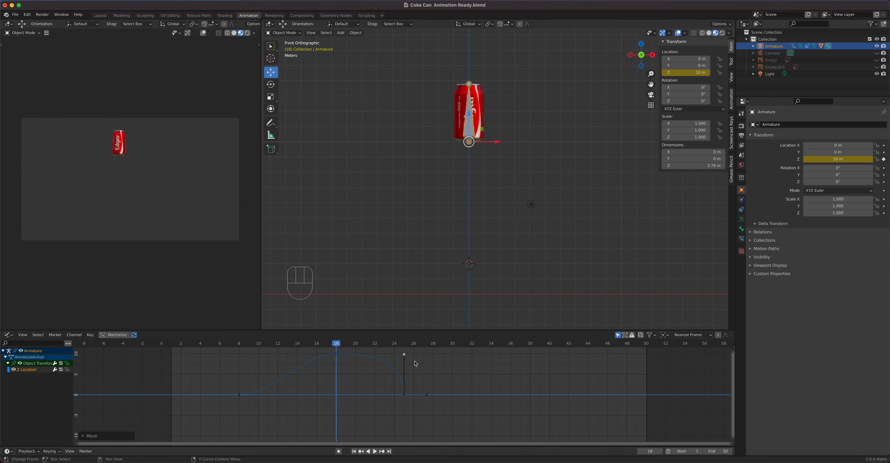
key(space)
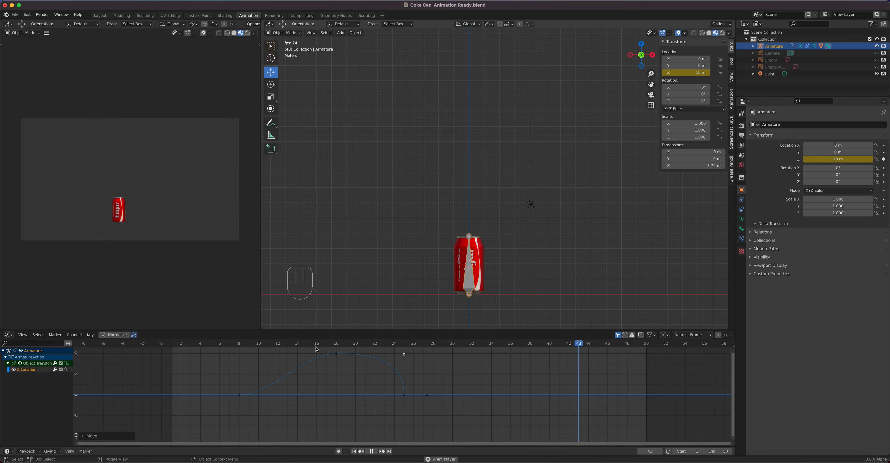
- Raise the frame 8 keyframe's handle straight up to make the takeoff sharp
click(239, 395)
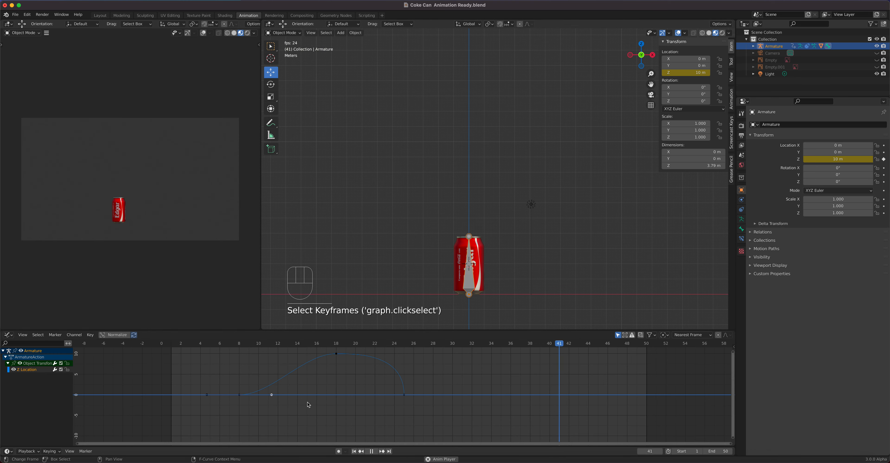
key(g)
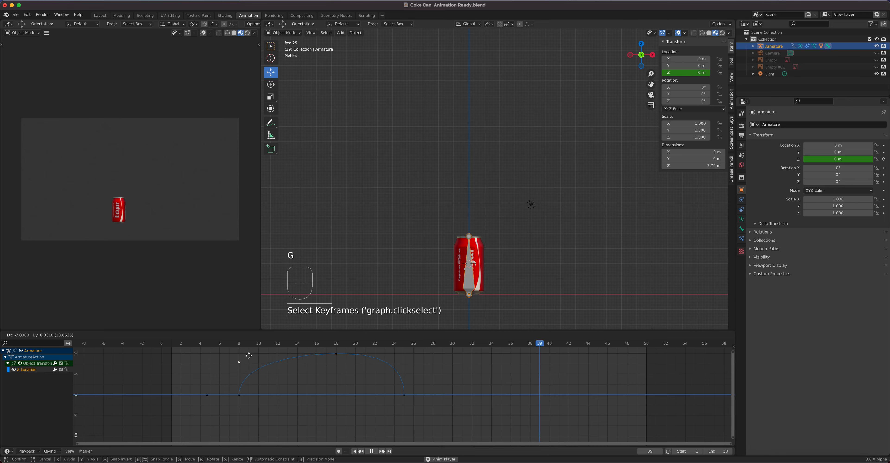
click(242, 356)
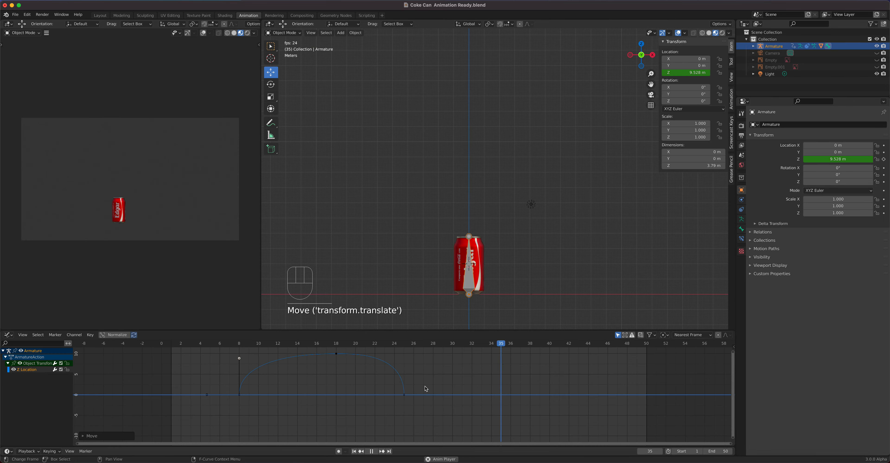
- Select the frame 18 peak keyframe and pull its right handle out toward frame 22
click(336, 354)
click(359, 354)
key(g)
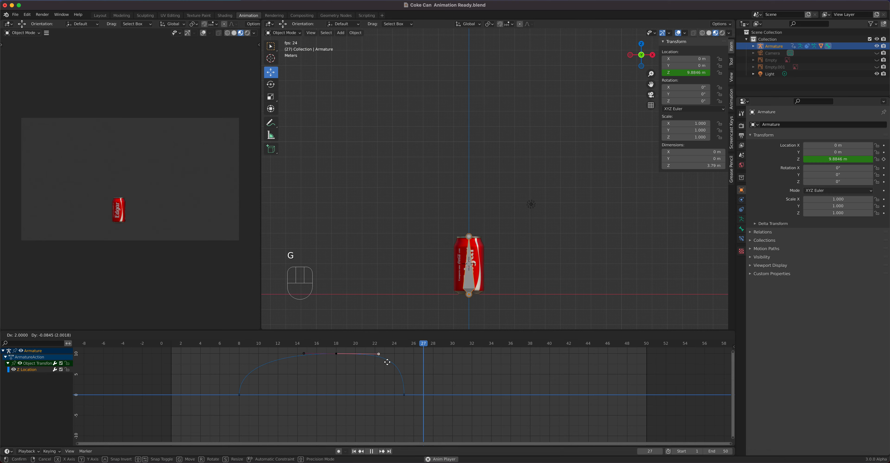
click(387, 363)
- Pull the peak keyframe's left handle out toward frame 14 and stop playback
click(303, 354)
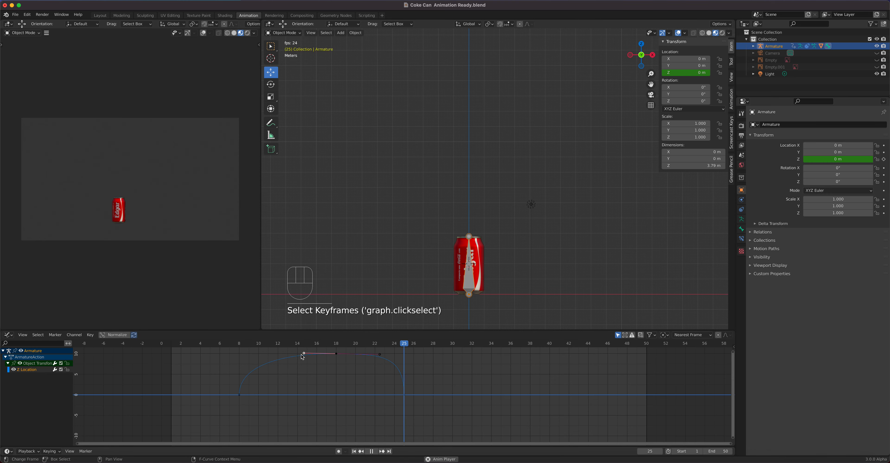
key(g)
click(293, 354)
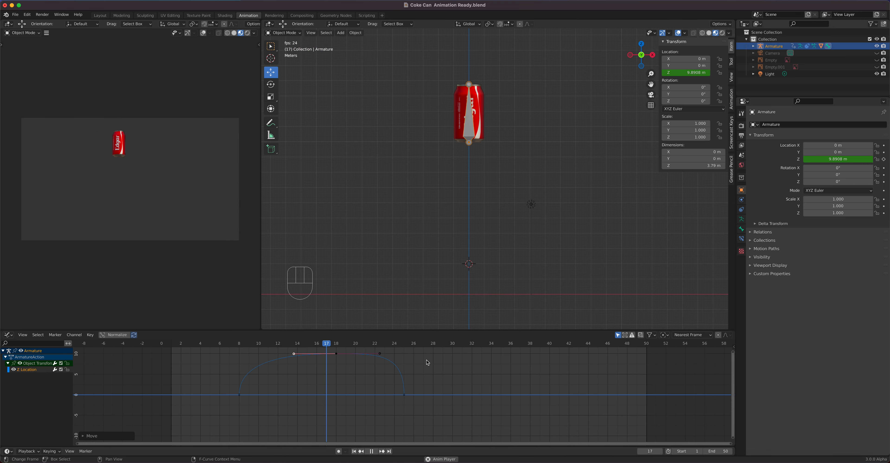
key(space)
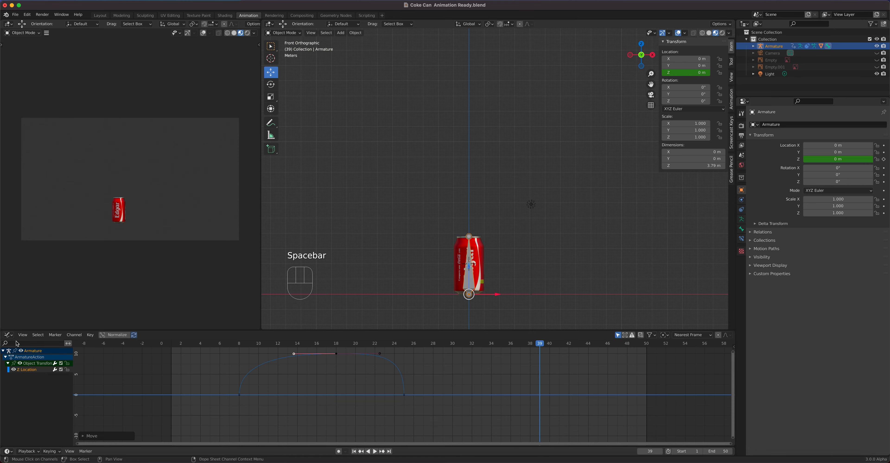
- Switch the lower editor to the Dope Sheet and move the frame 18 and 25 keyframes to frames 16 and 23
click(8, 334)
click(101, 355)
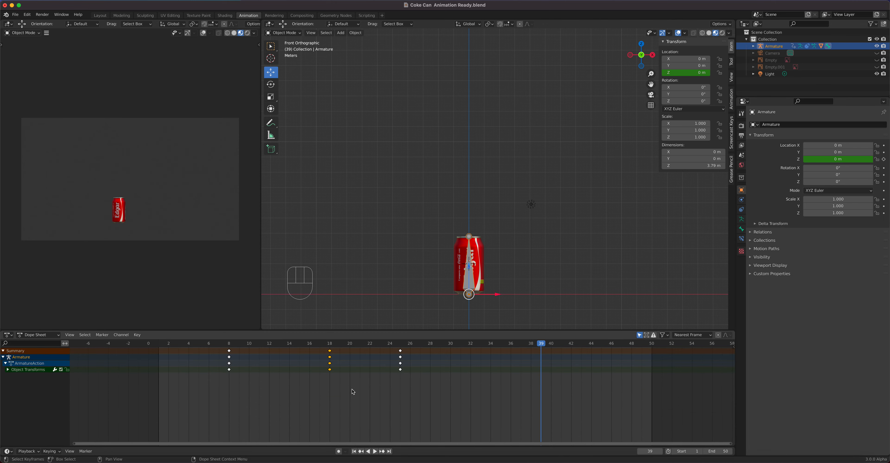
drag(433, 394, 311, 343)
drag(541, 350, 328, 361)
key(g)
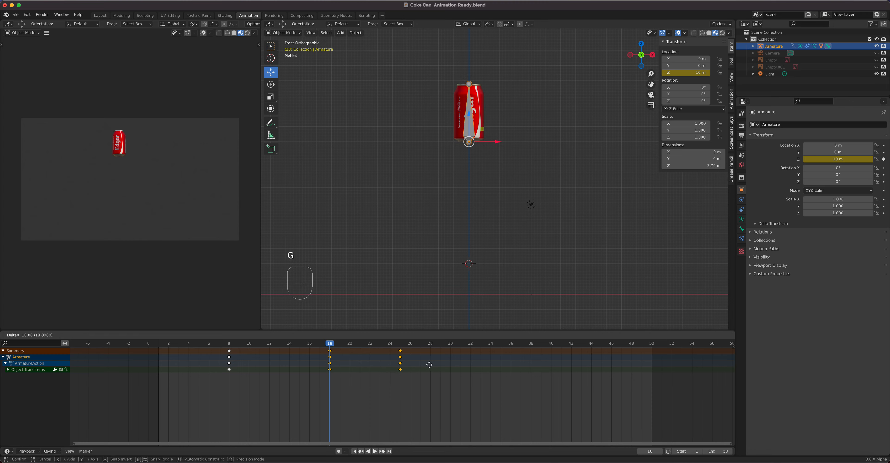
click(413, 365)
- Play the animation from frame 8 and stop it
drag(334, 353, 230, 348)
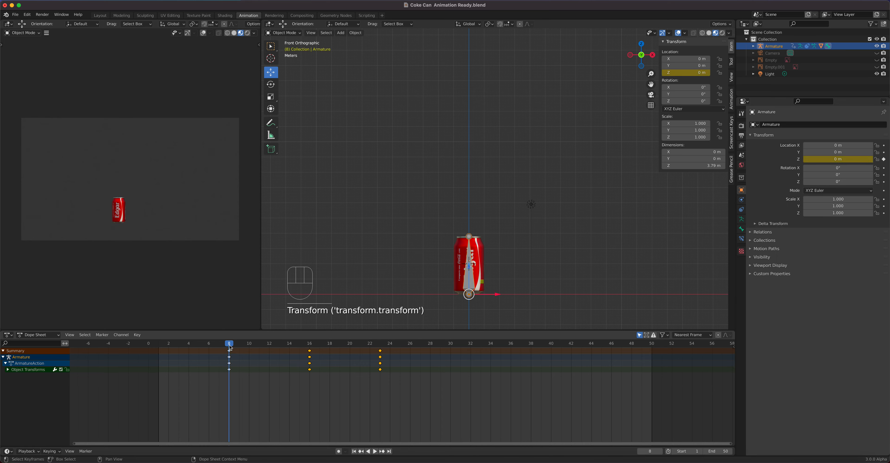
key(space)
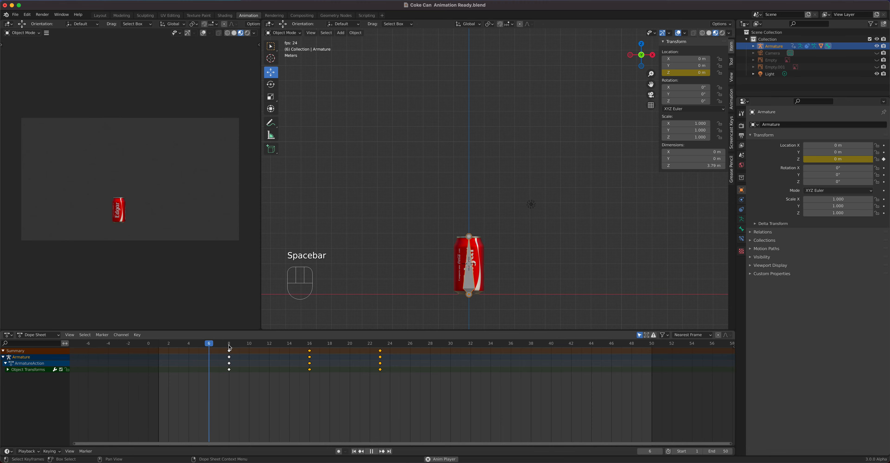
key(space)
- Move the frame 23 keyframes to frame 22 and play the animation
drag(396, 391, 366, 347)
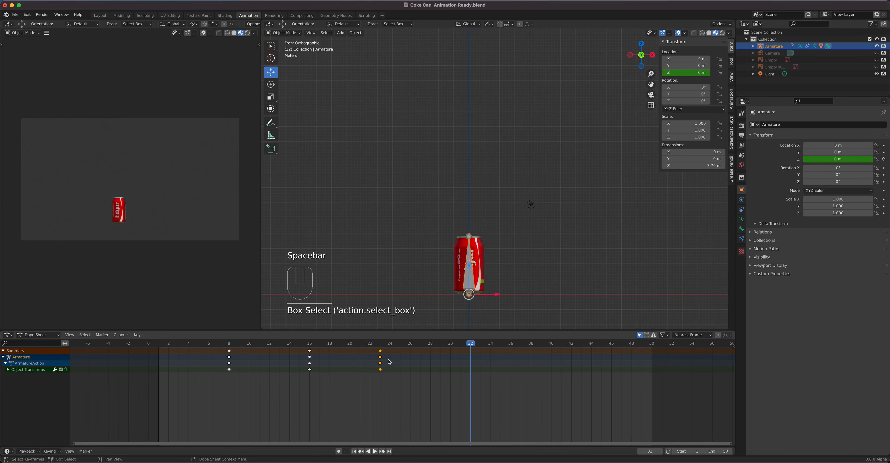
key(g)
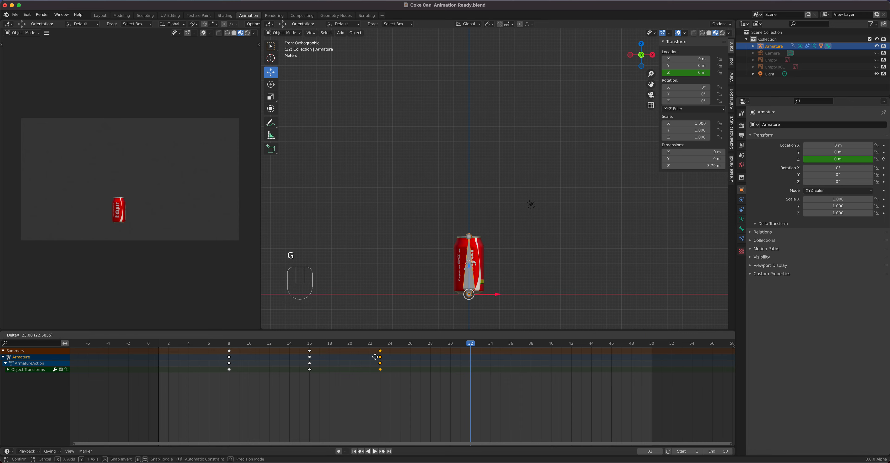
click(367, 356)
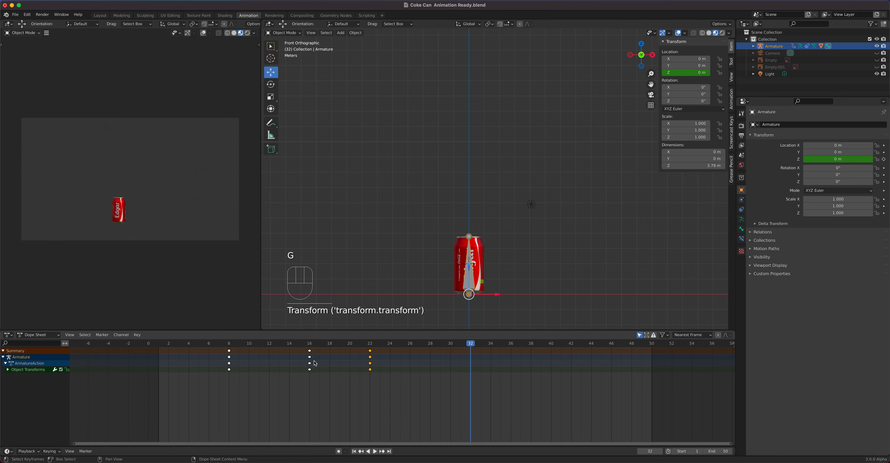
key(space)
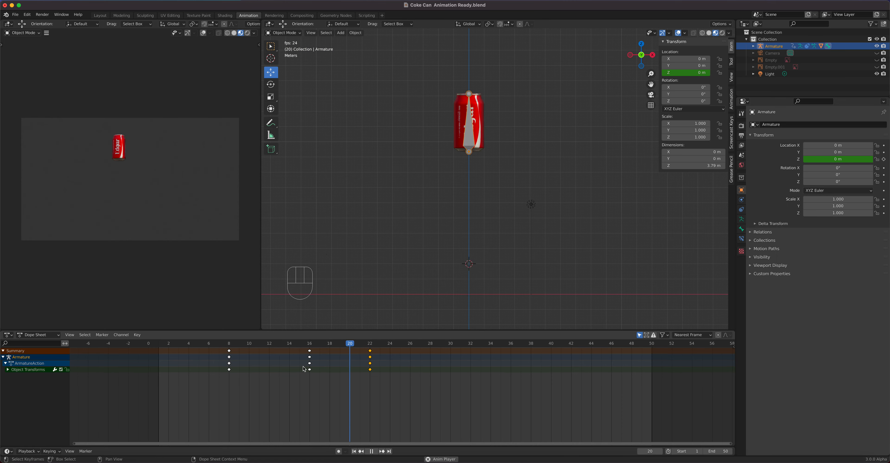
key(space)
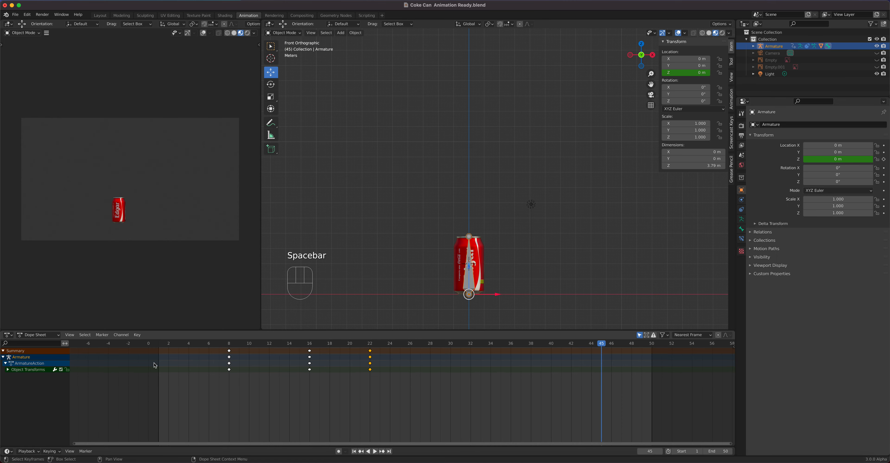
- Back in the Graph Editor, lower the frame 22 keyframe's raised handle slightly and play the animation
click(8, 334)
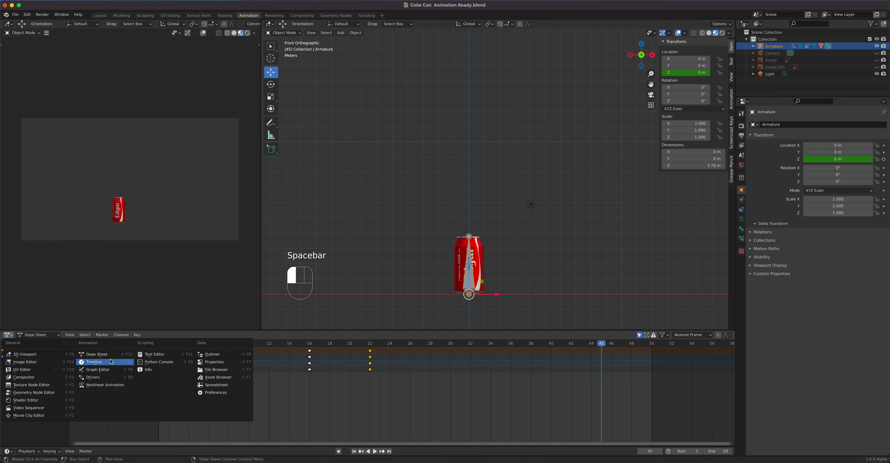
click(112, 369)
click(376, 358)
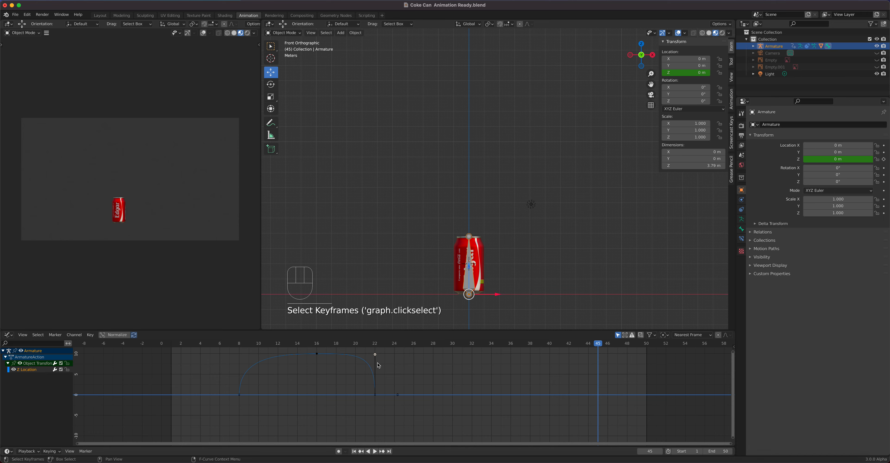
key(g)
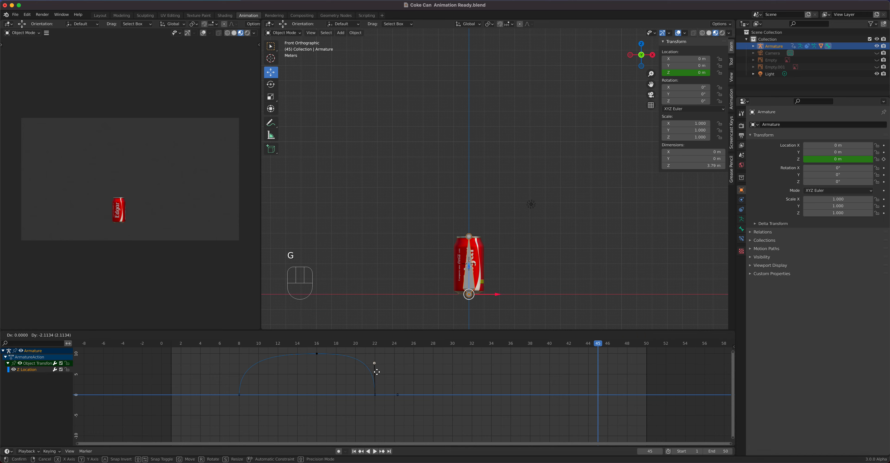
click(377, 372)
key(space)
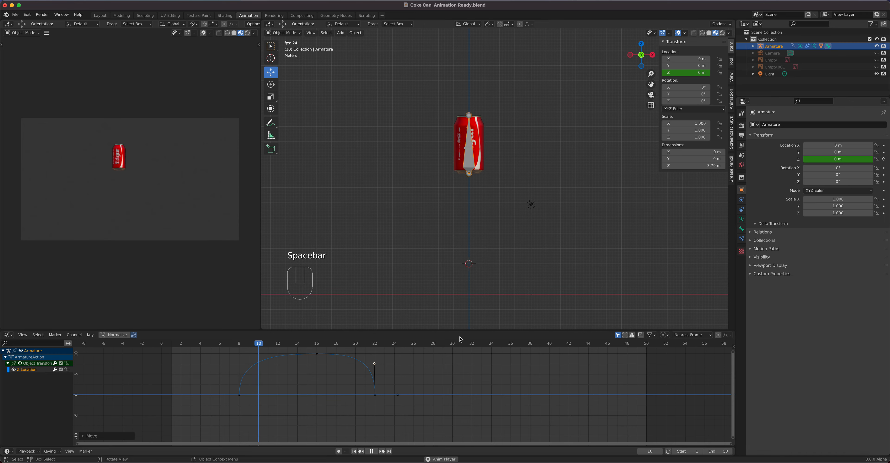
- Stop playback and switch the lower editor back to the Dope Sheet
key(space)
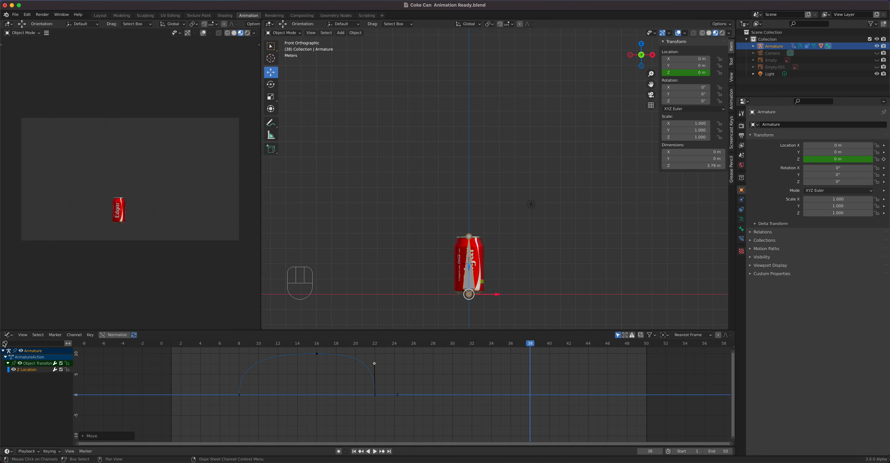
click(8, 334)
click(105, 357)
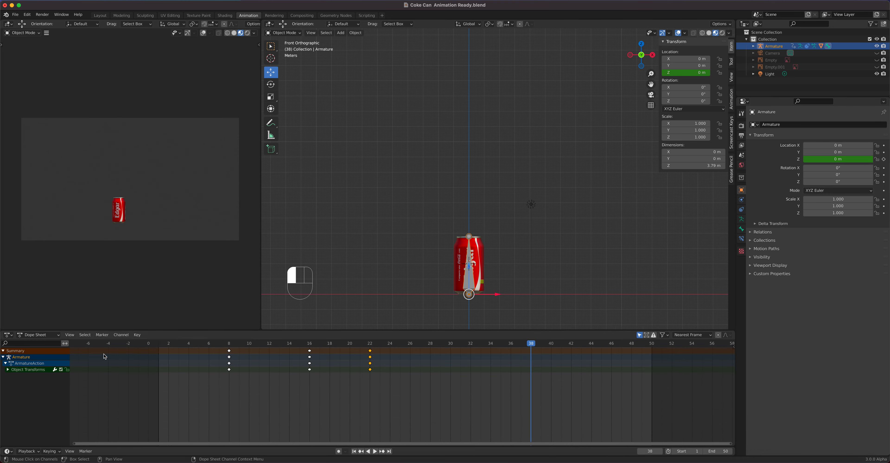
- At frame 1, switch to the Scale tool and insert a single keyframe on the armature's Z scale
drag(534, 345, 162, 389)
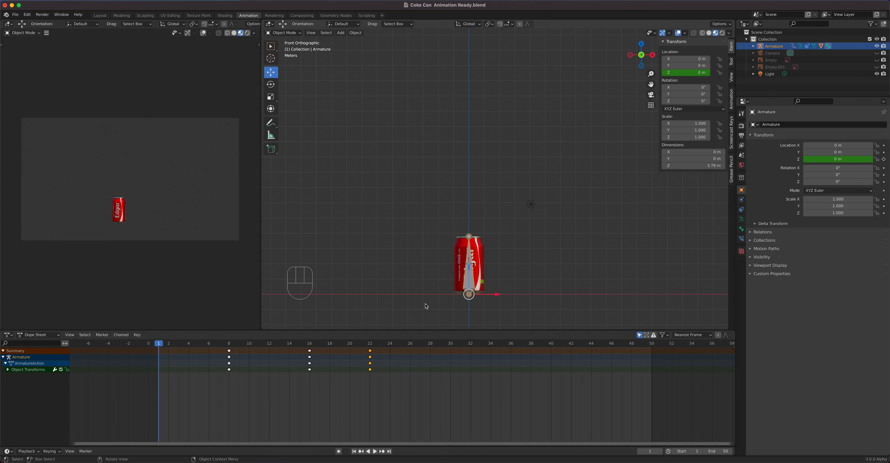
click(272, 98)
click(270, 100)
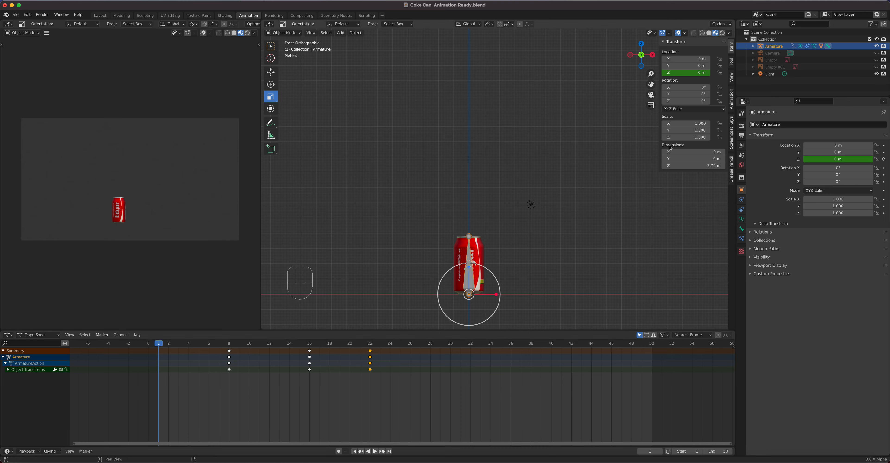
mouse_move(688, 138)
mouse_down()
mouse_move(708, 137)
mouse_move(672, 141)
mouse_up()
right_click(679, 139)
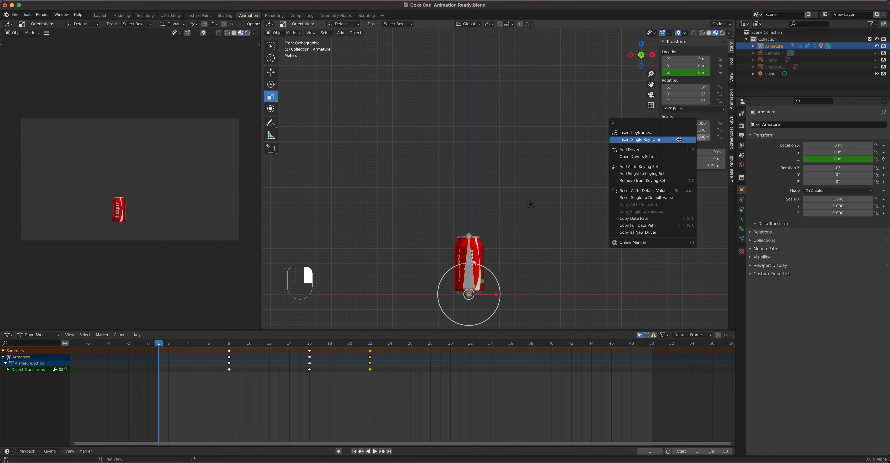
click(666, 140)
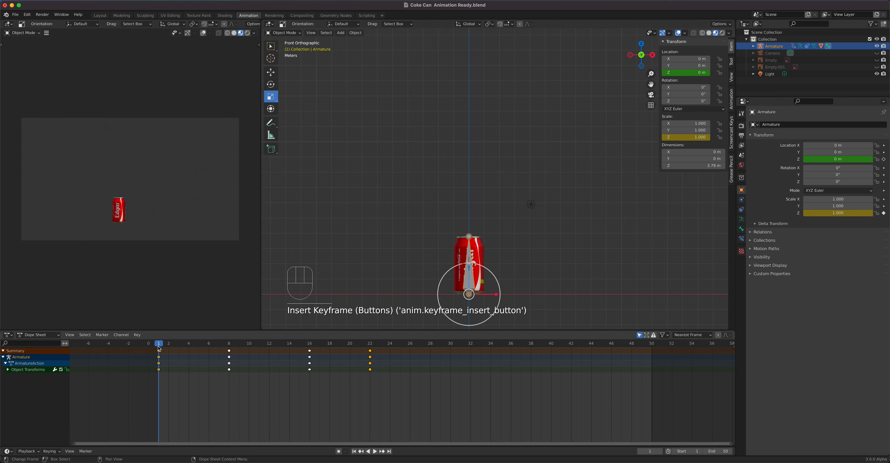
- At frame 6, squash the armature to a Z scale of 0.5 and insert a single keyframe on it
drag(159, 345, 206, 360)
drag(469, 267, 469, 281)
click(683, 138)
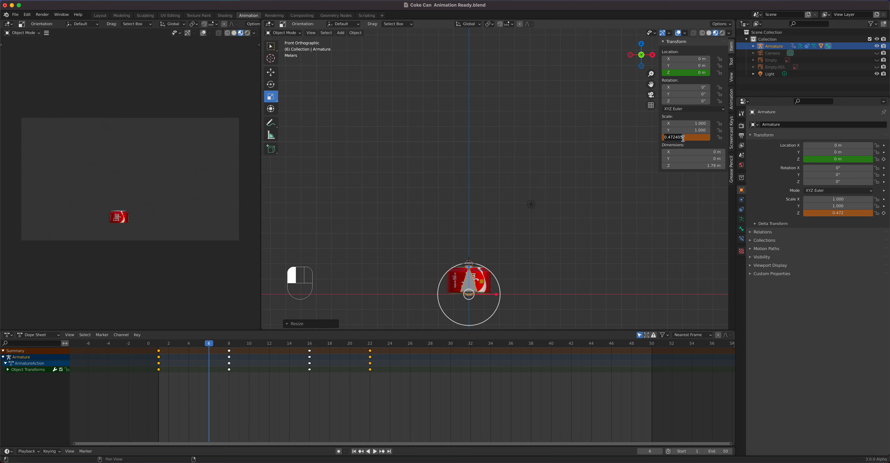
key(BackSpace)
text(.5)
key(Return)
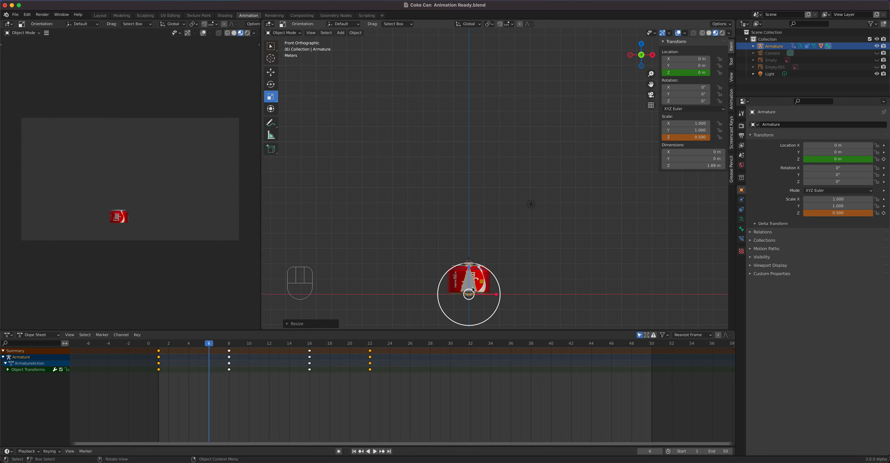
middle_drag(76, 183, 61, 210)
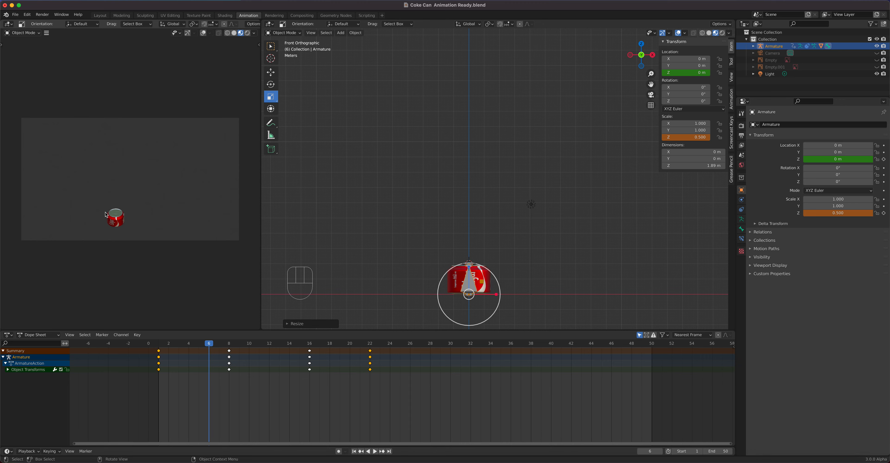
right_click(684, 137)
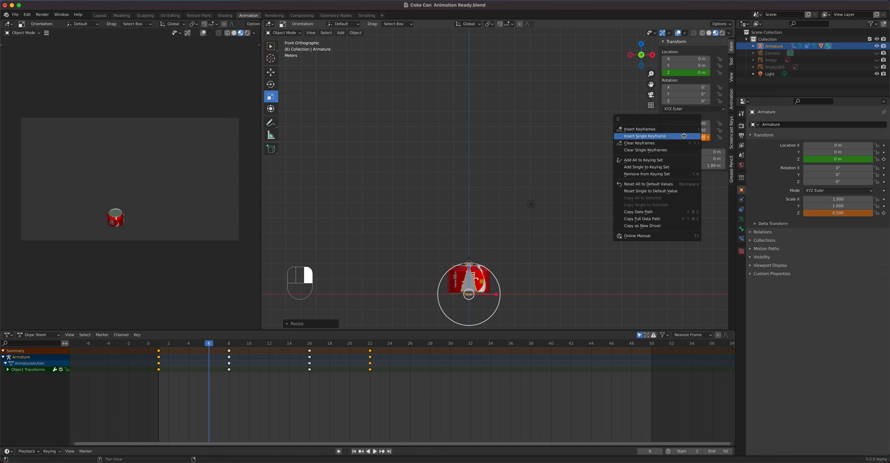
click(683, 135)
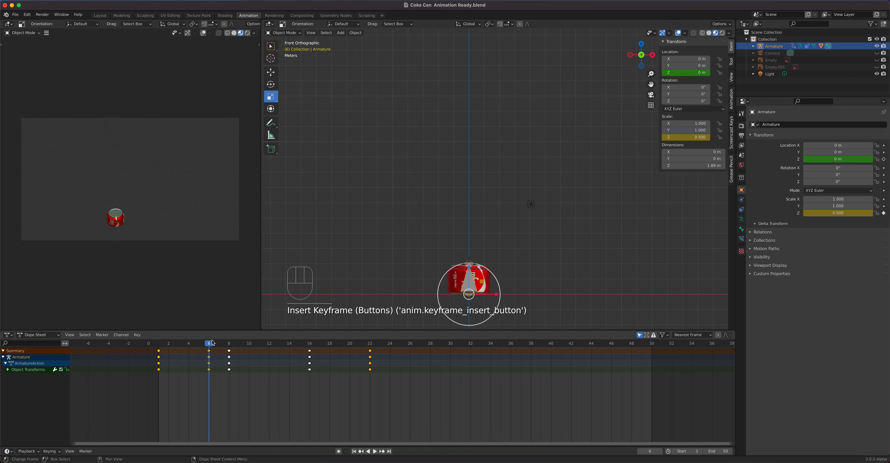
- At frame 8, set the armature's Z scale to 1
drag(210, 343, 228, 343)
click(686, 137)
text(1)
key(Return)
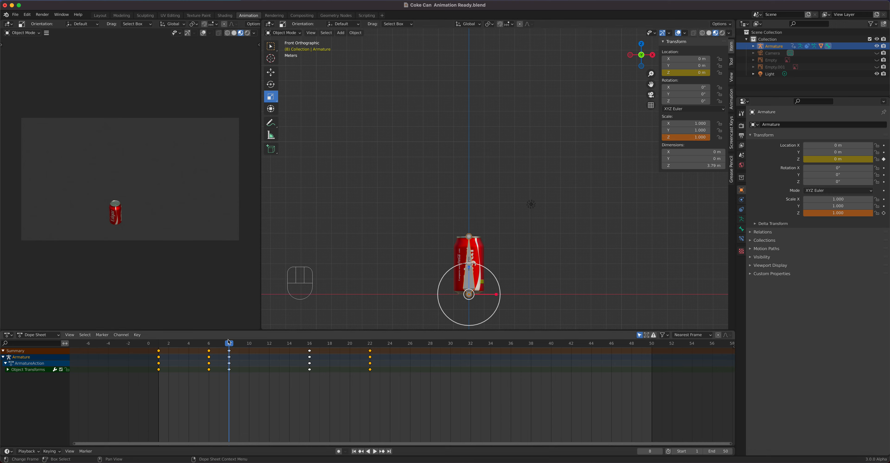
- At frame 9, stretch the armature to a Z scale of 1.2
drag(229, 347, 233, 346)
drag(236, 347, 238, 347)
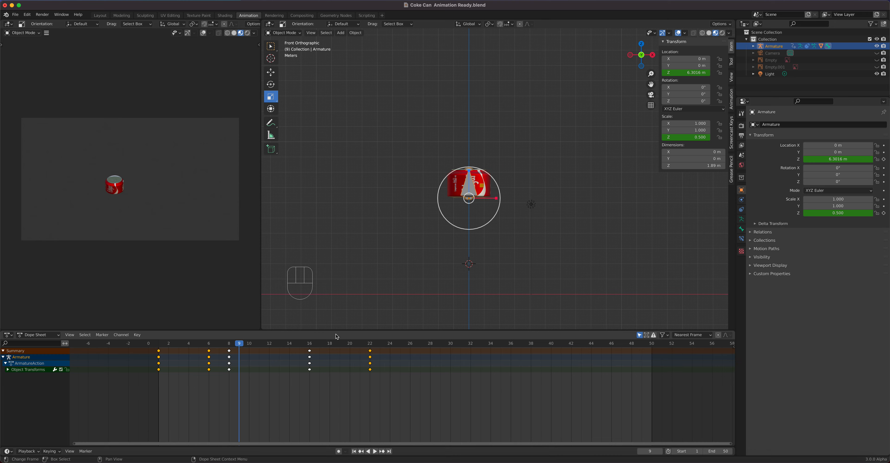
click(707, 137)
drag(689, 137, 708, 137)
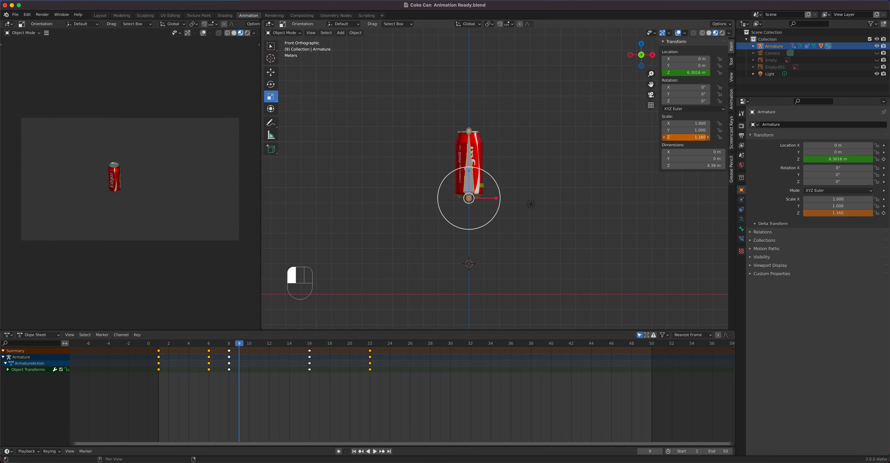
click(687, 137)
text(1.2)
key(Return)
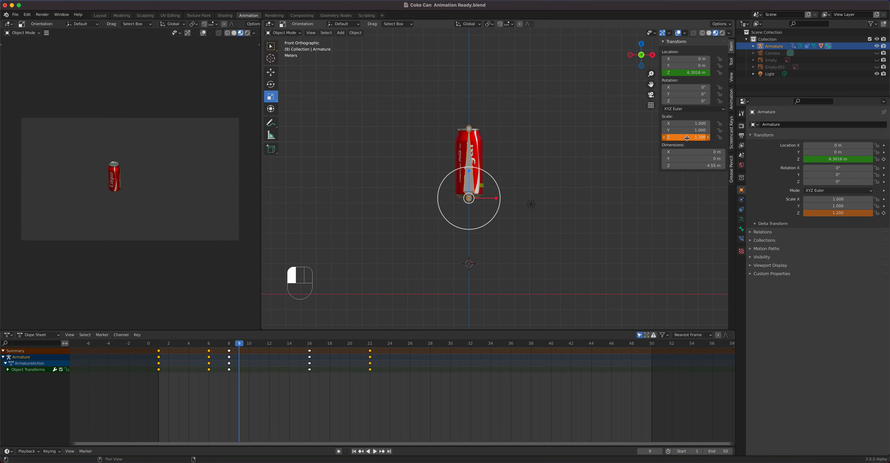
right_click(687, 138)
click(682, 138)
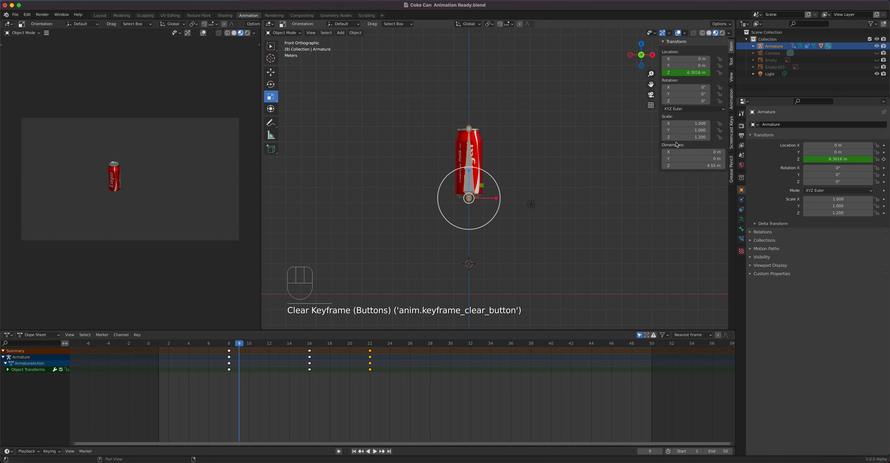
right_click(687, 136)
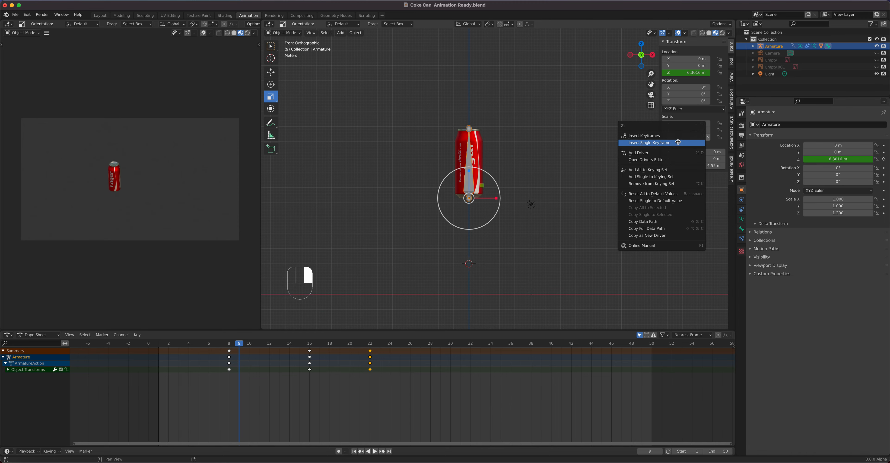
click(687, 144)
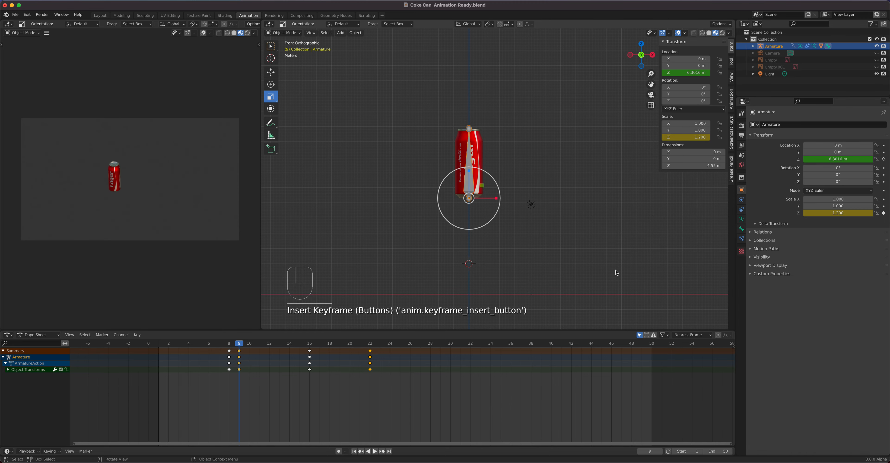
key(super+z)
key(super+z)
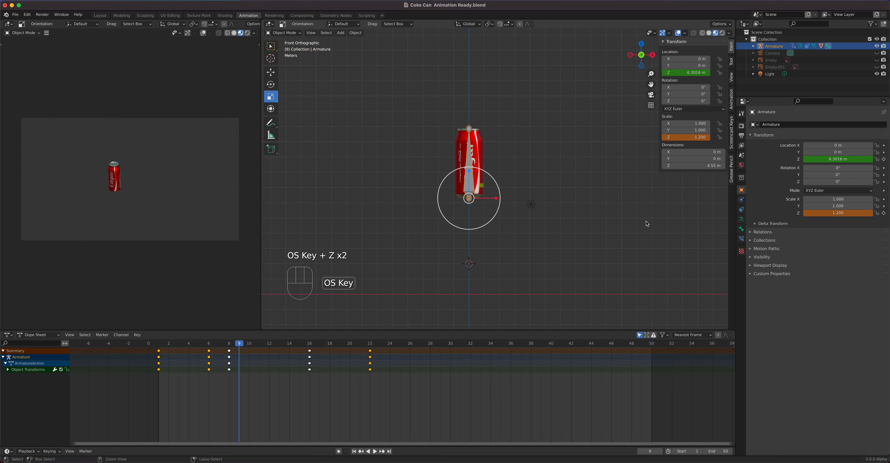
- Insert a single keyframe on the Z scale at frame 9
right_click(684, 139)
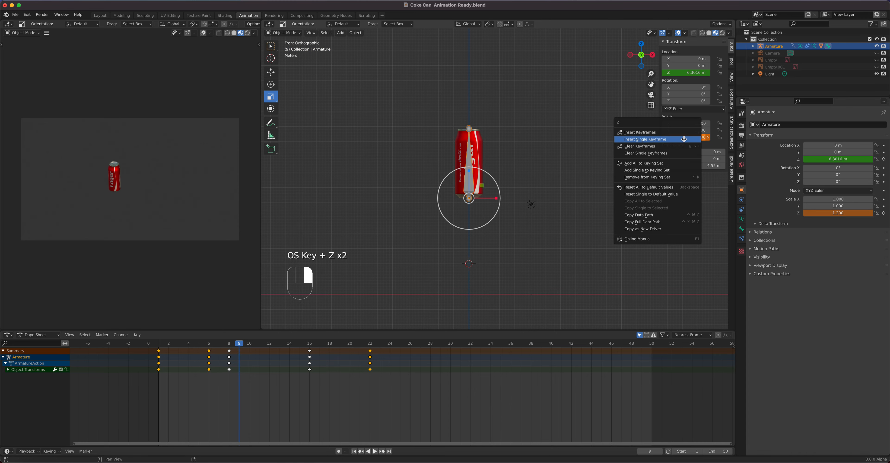
click(658, 141)
- Step through the animation frame by frame from frame 1 to check the squash and stretch
drag(239, 352, 160, 355)
key(Right)
key(Right)
key(Right)
key(Right)
key(Right)
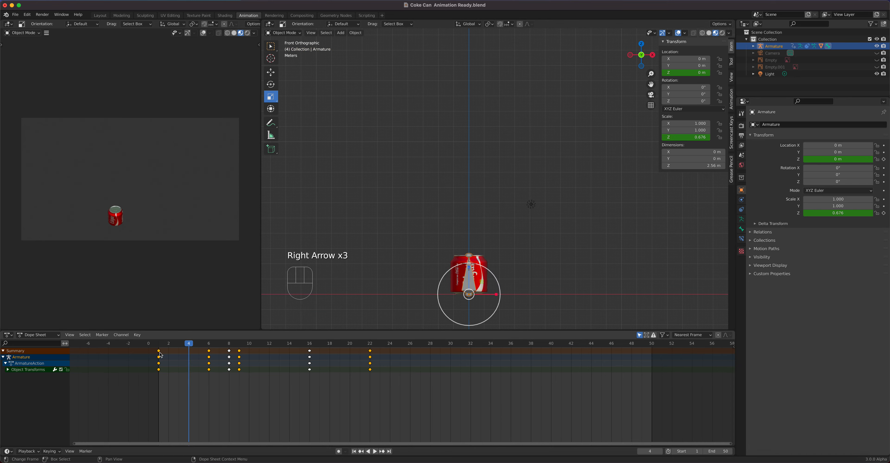
key(Right)
key(Right)
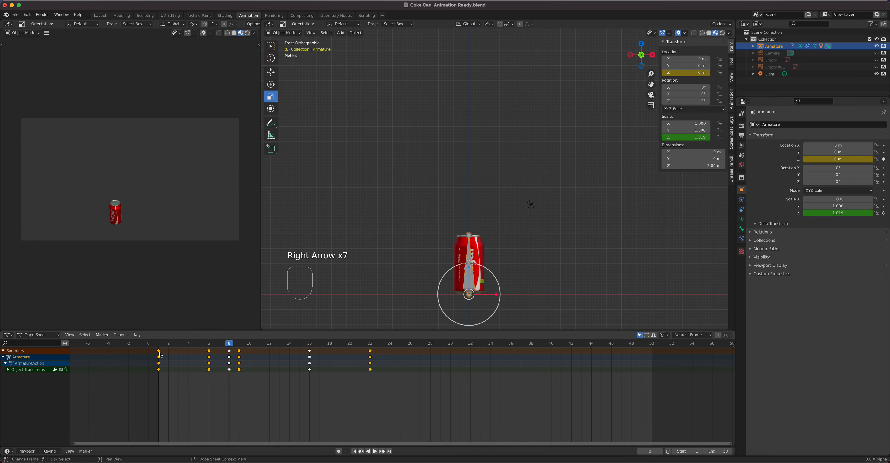
key(Right)
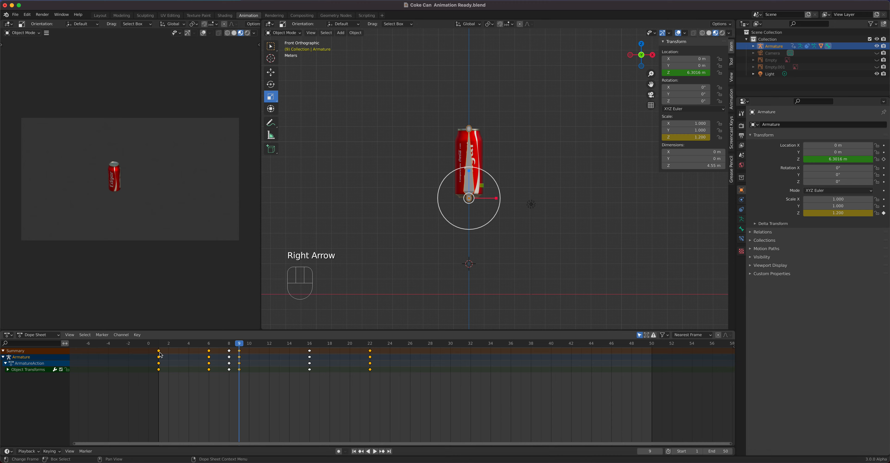
key(Right)
key(Right)
key(Right)
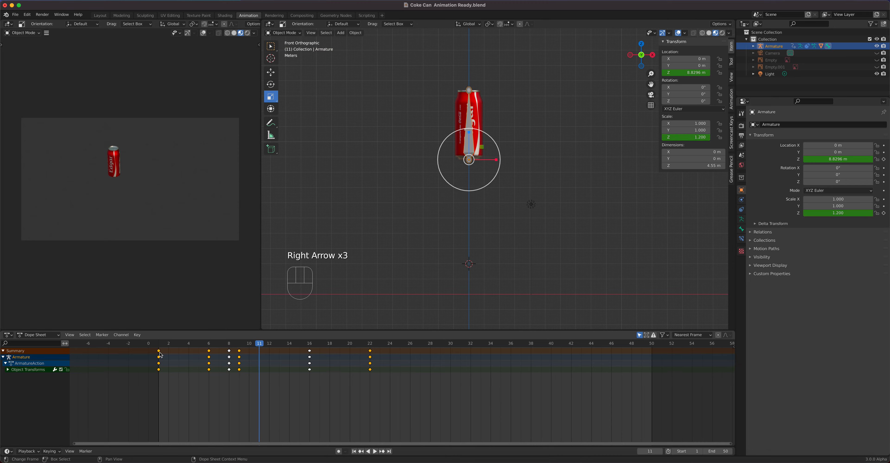
key(Right)
key(Right)
key(Right)
key(Right)
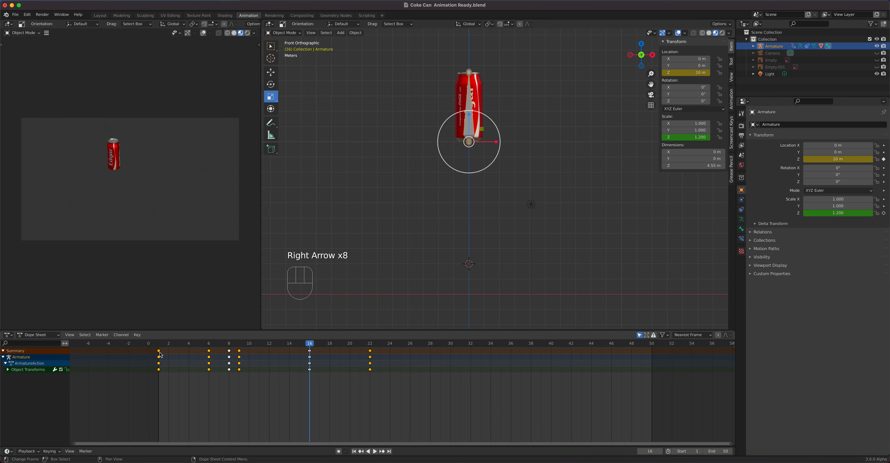
- At frame 16, set the Z scale to 1 and insert a single keyframe on it
click(677, 137)
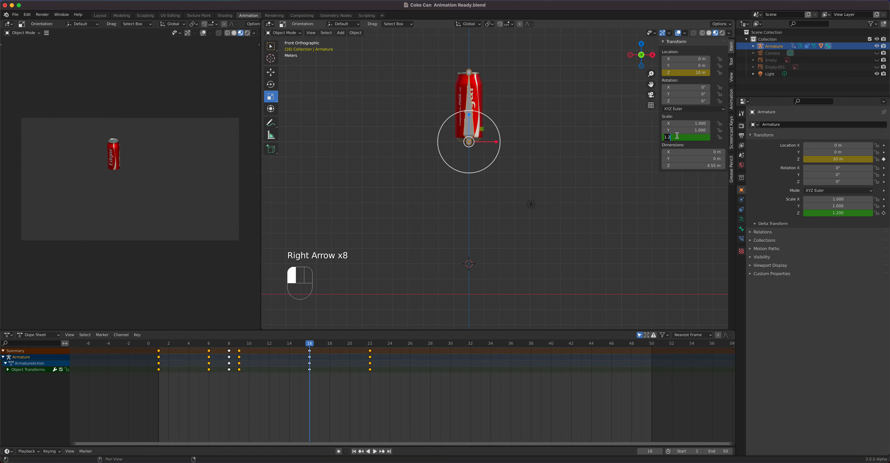
text(1)
key(Return)
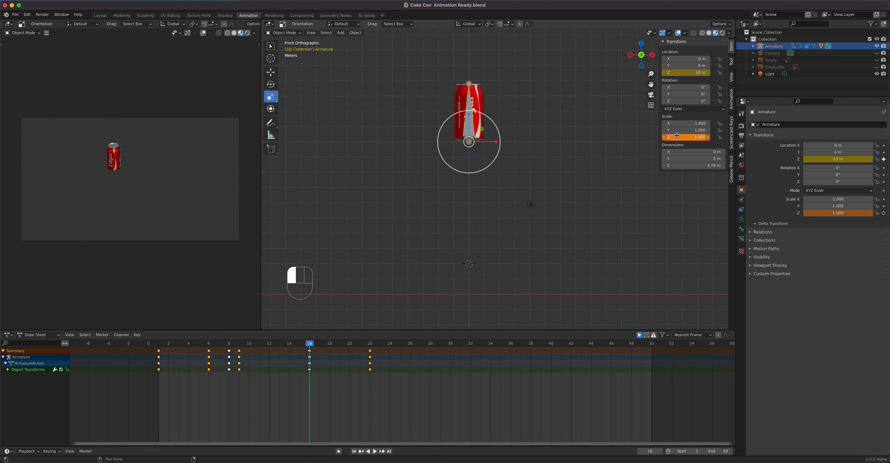
right_click(676, 137)
click(676, 138)
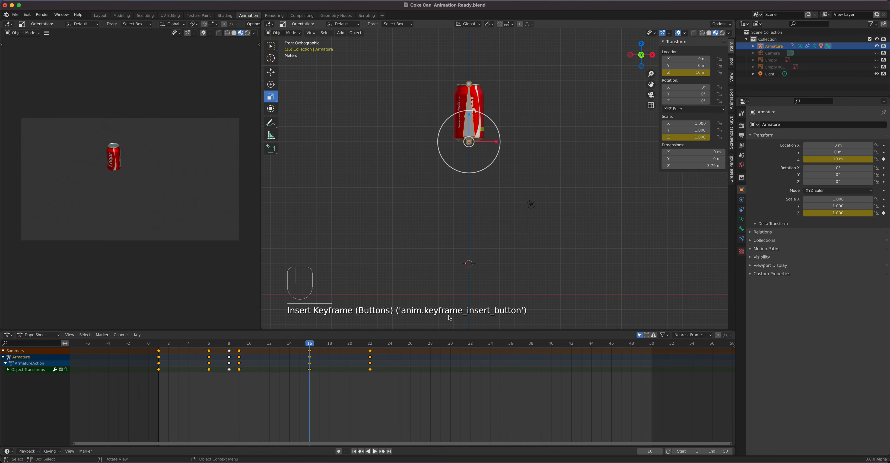
- Play the animation, then step through it frame by frame from frame 1 to review the squash and stretch
key(space)
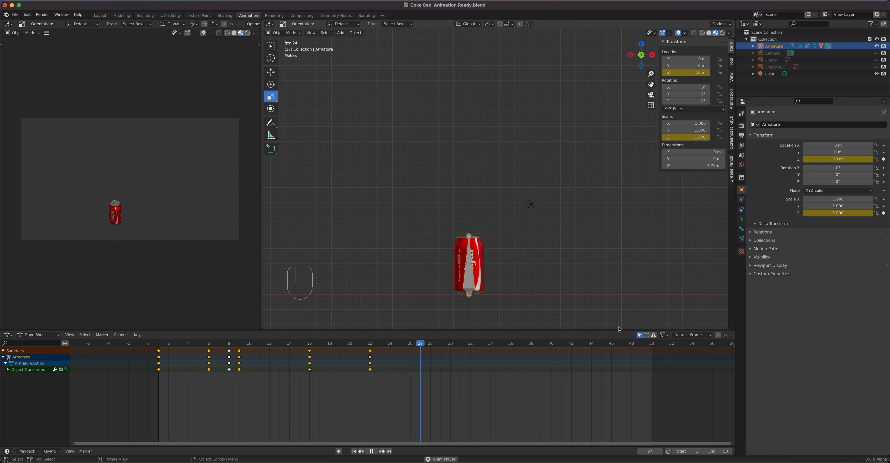
key(space)
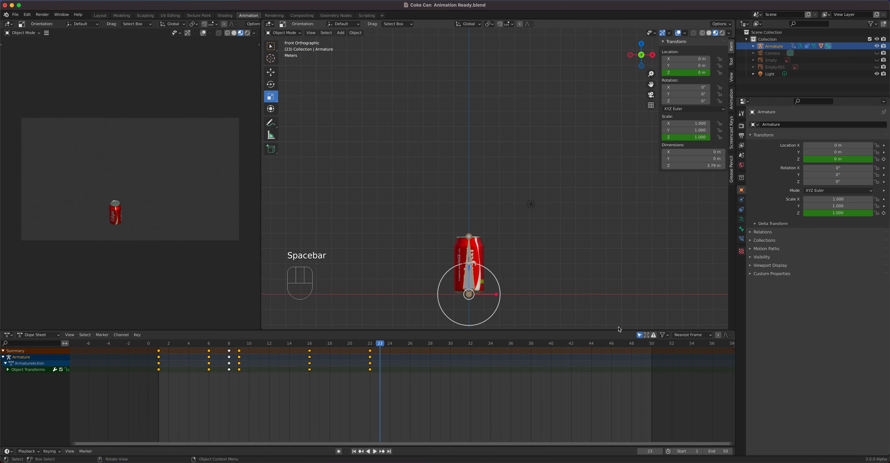
click(161, 348)
key(Right)
key(Right)
key(Right)
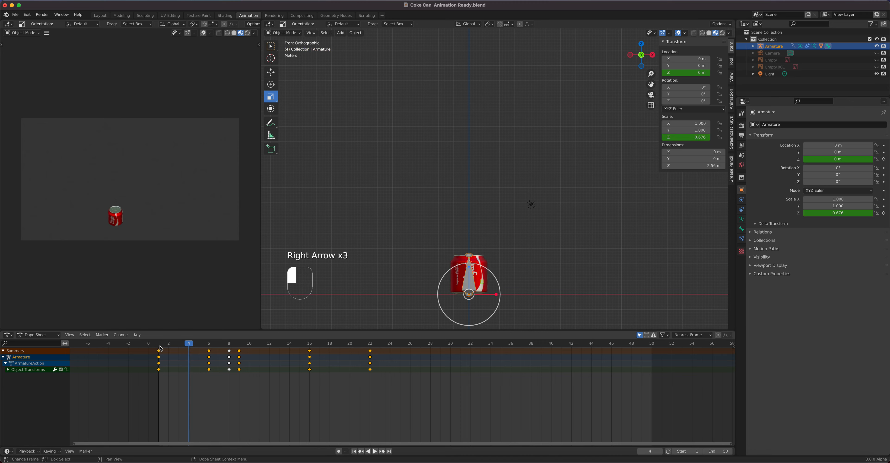
key(Right)
key(Right)
key(Right)
key(Right)
key(Right)
key(Left)
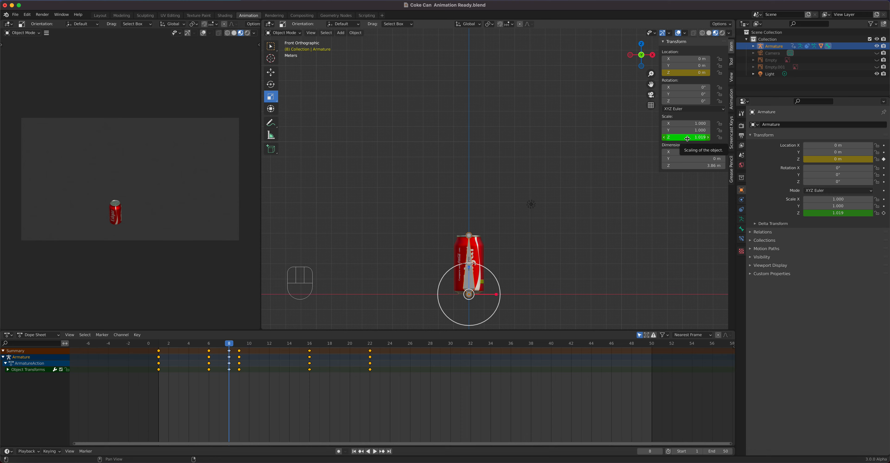
key(Right)
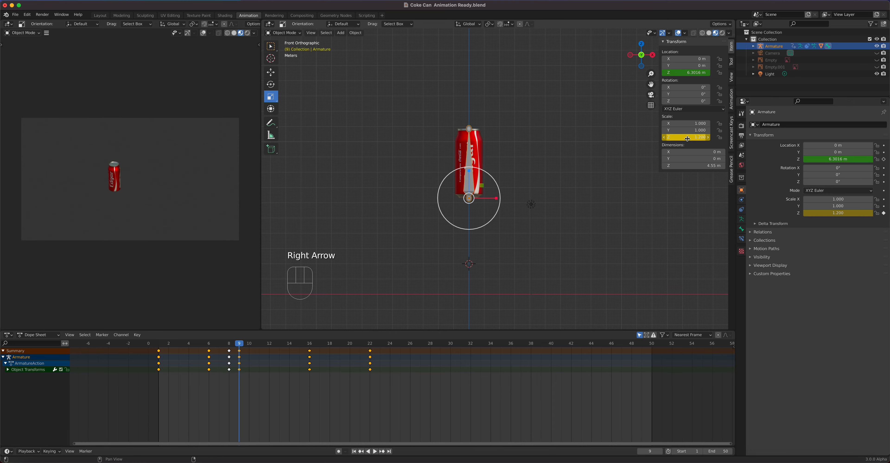
key(Right)
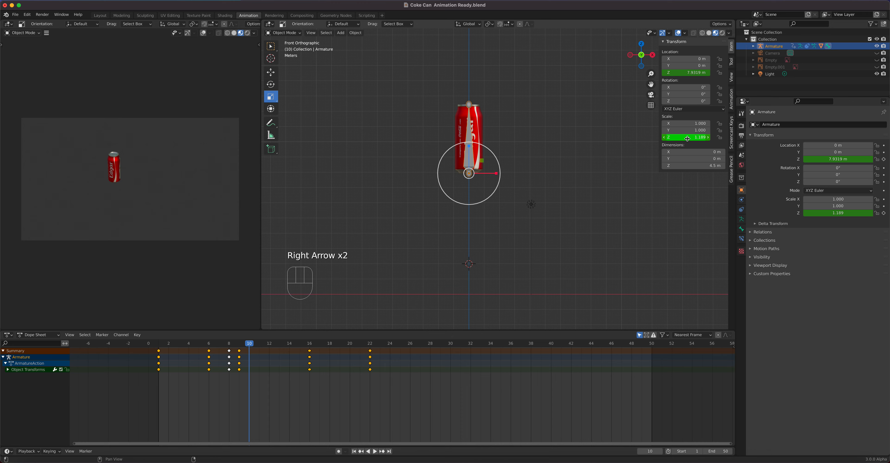
key(Left)
key(Right)
key(Right)
key(Right)
key(Right)
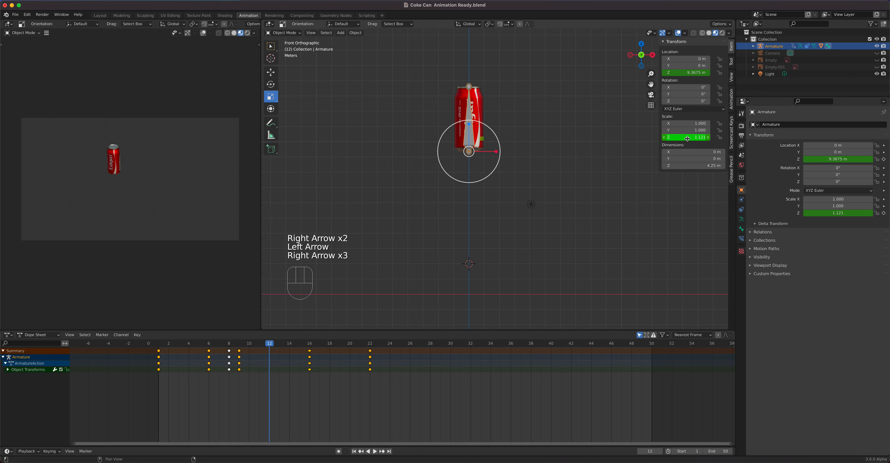
- Move to frame 21, set the Z scale to about 1.16 and insert a single keyframe on it
key(Right)
key(Right)
key(Right)
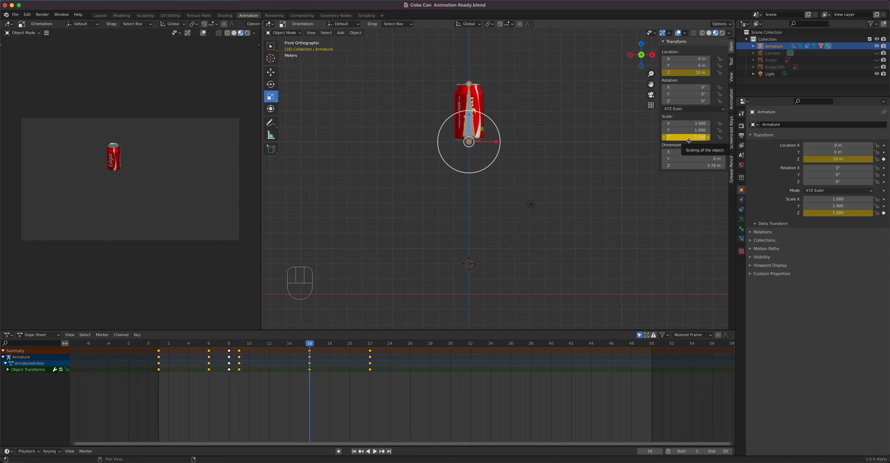
key(Right)
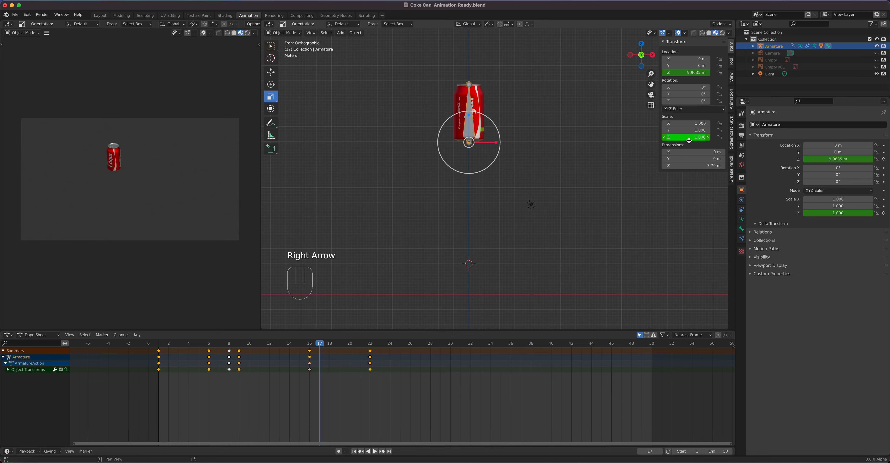
key(Right)
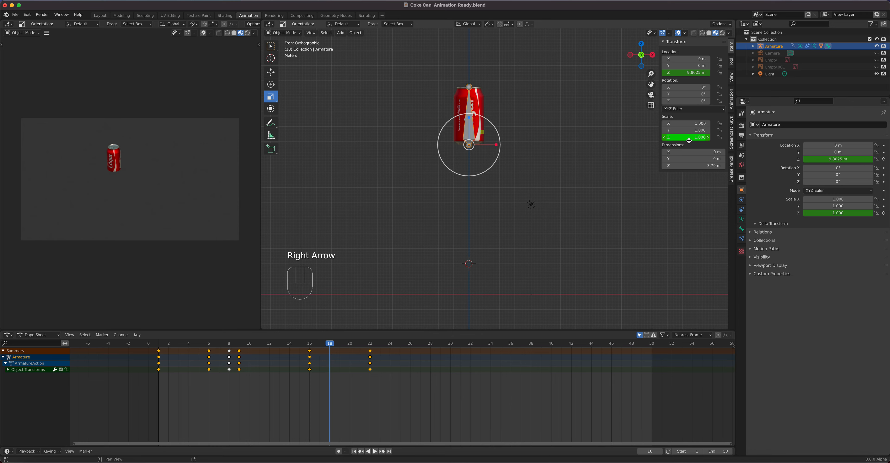
key(Right)
key(Right)
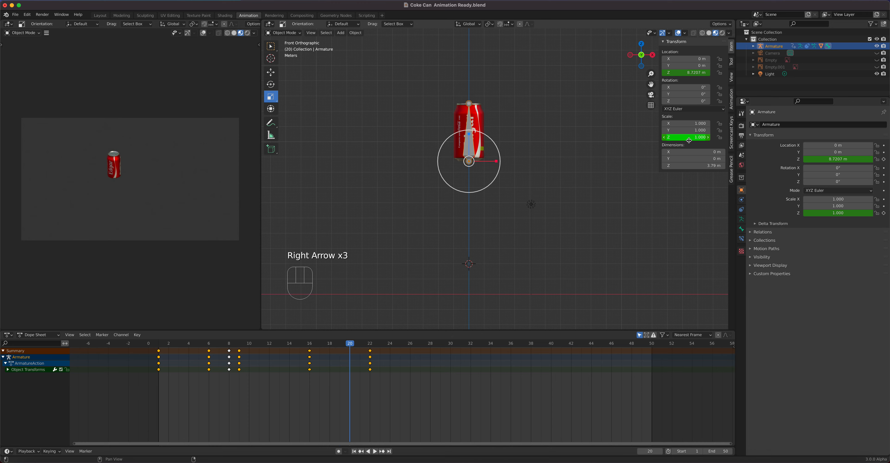
key(Right)
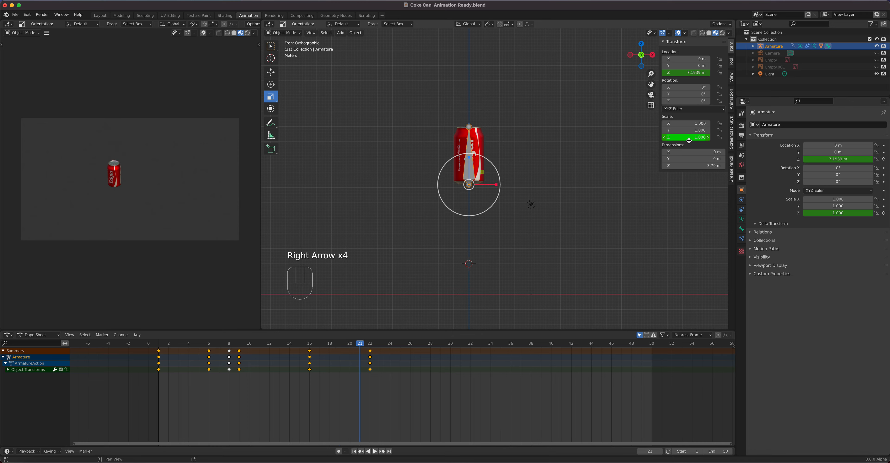
key(Right)
key(Left)
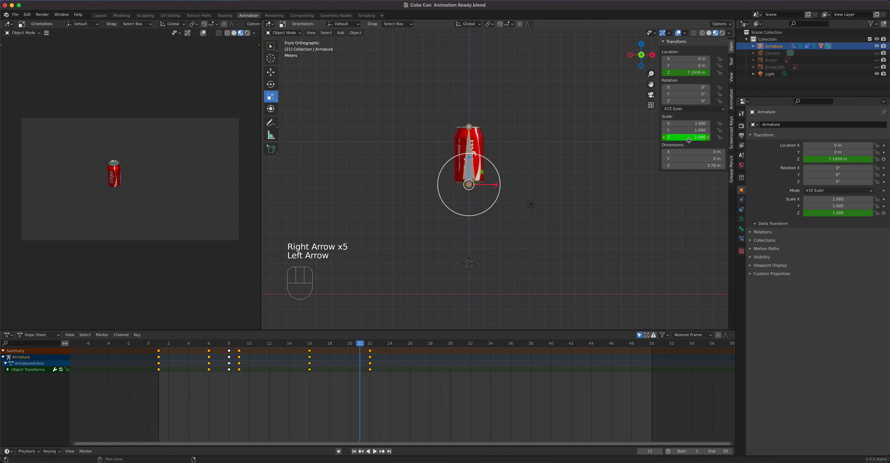
mouse_move(689, 140)
mouse_down()
mouse_move(701, 140)
mouse_move(688, 138)
mouse_up()
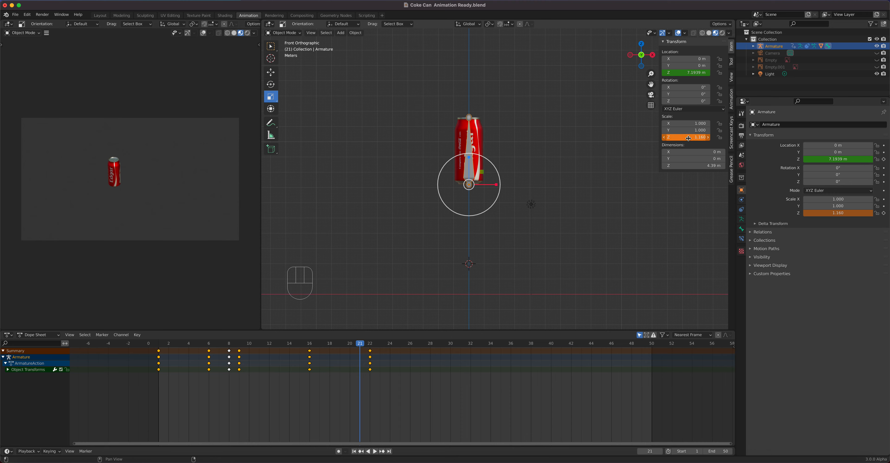
right_click(688, 138)
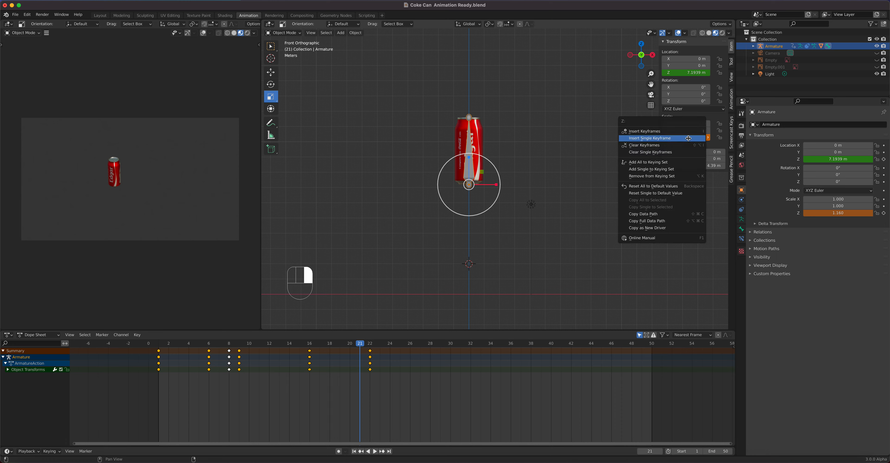
click(685, 144)
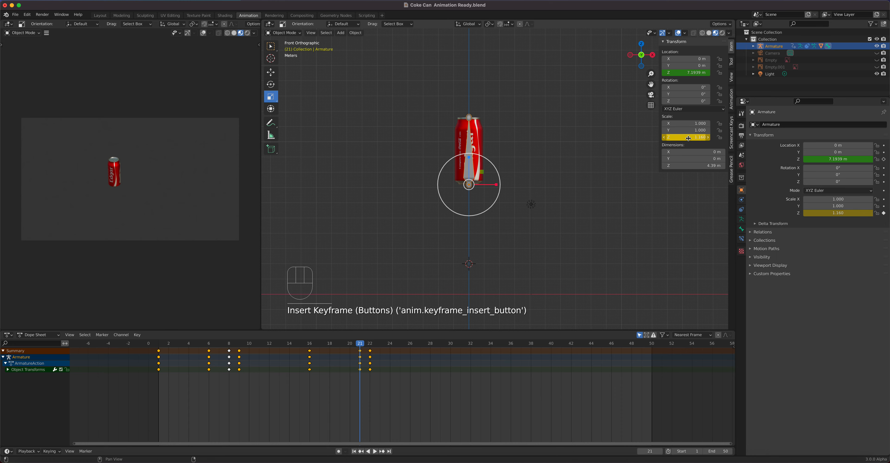
- At frame 22, set the Z scale to 1 and insert a single keyframe on it
click(374, 345)
click(691, 138)
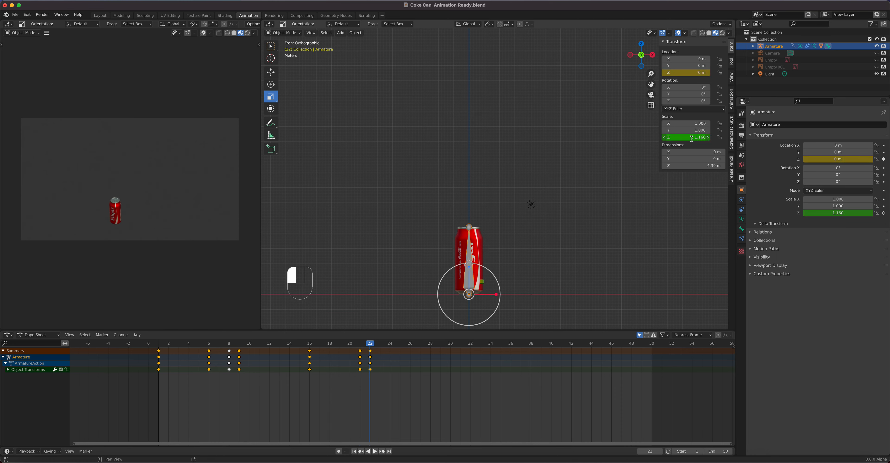
text(1)
key(Return)
right_click(691, 139)
click(691, 135)
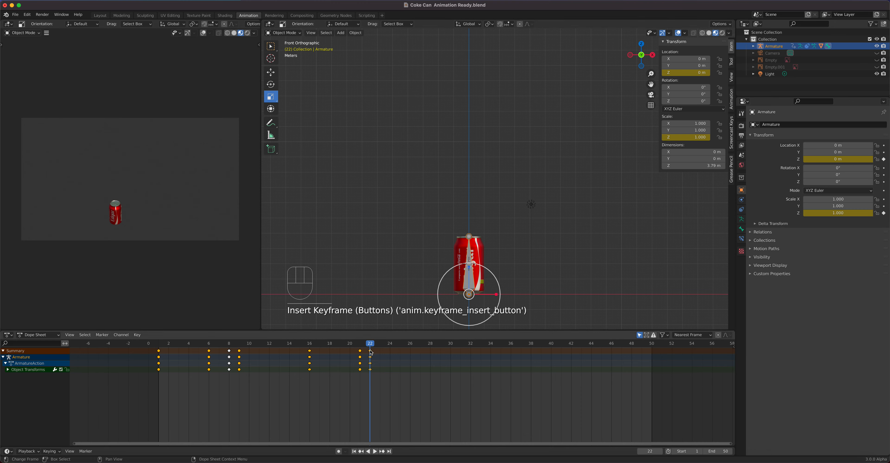
- Play the animation, then scrub from frame 19 to frame 22 to review the stretch before landing
key(space)
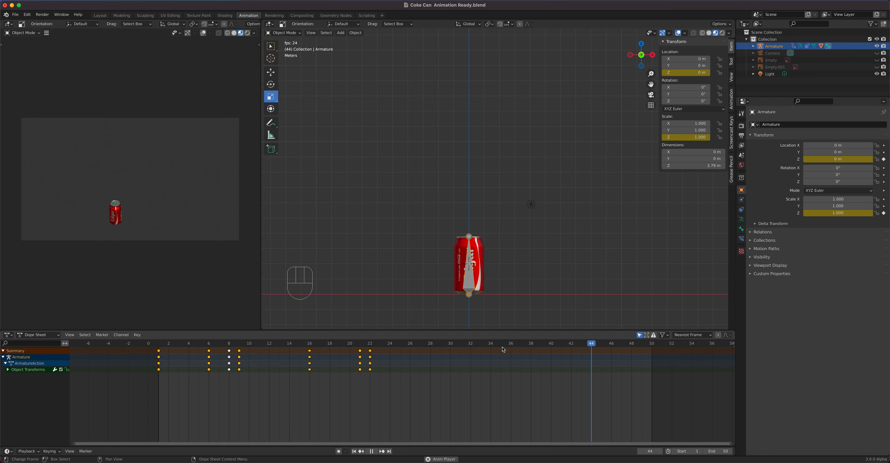
key(space)
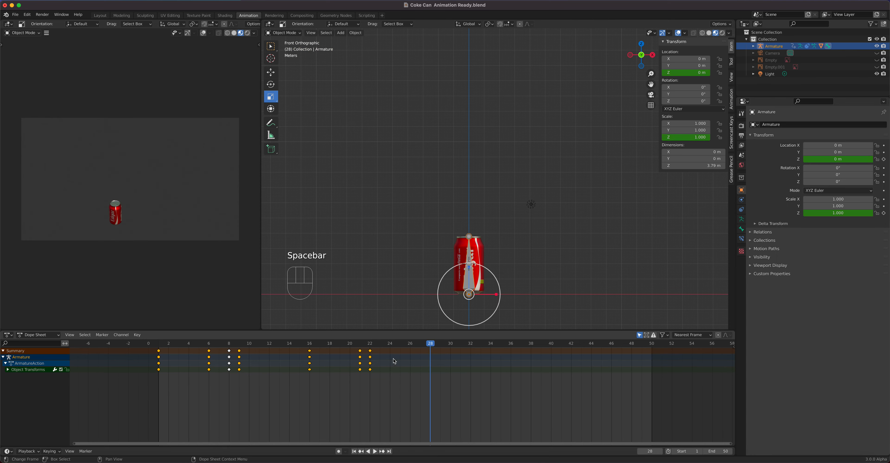
drag(430, 345, 337, 358)
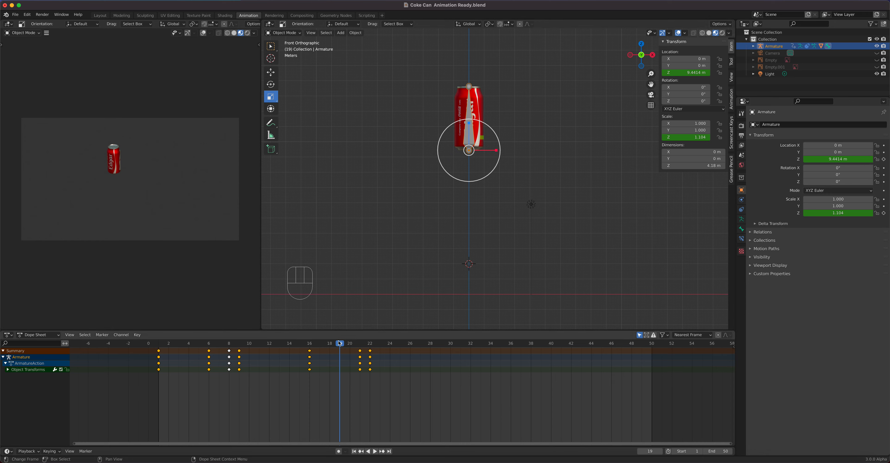
drag(341, 344, 342, 345)
key(Right)
key(Right)
key(Right)
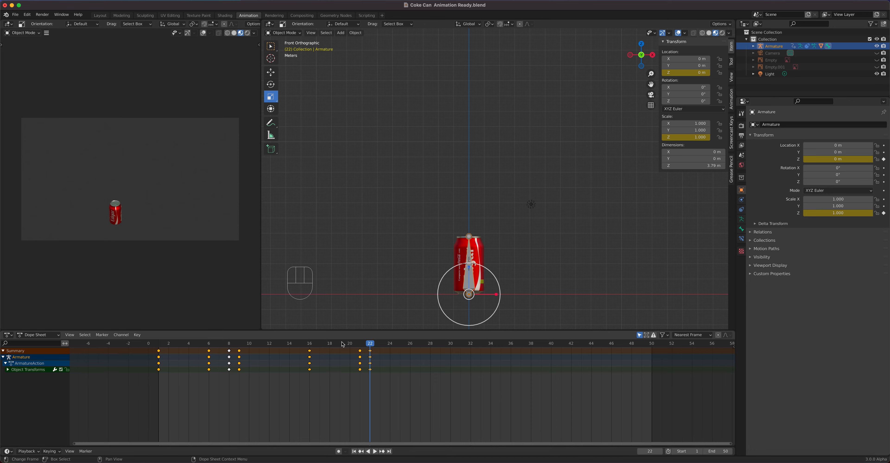
- At frame 28, squash the can by setting its Z scale to 0.5 and insert a single keyframe on it
drag(169, 345, 371, 358)
drag(374, 348, 430, 350)
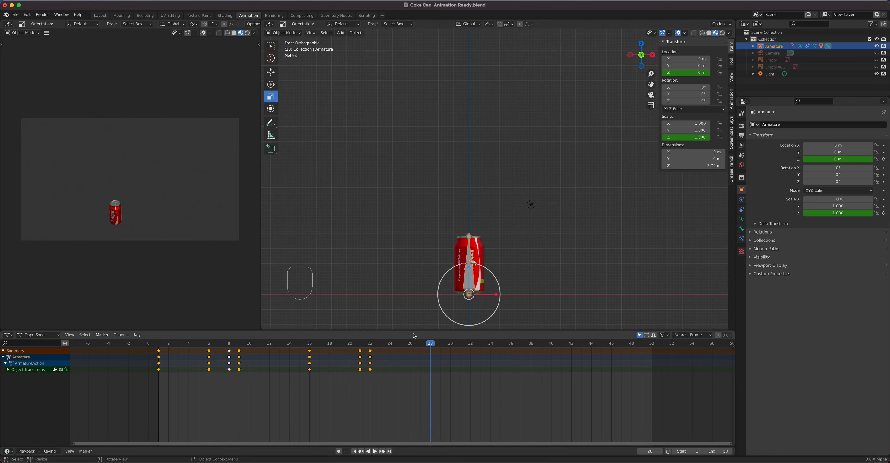
click(372, 345)
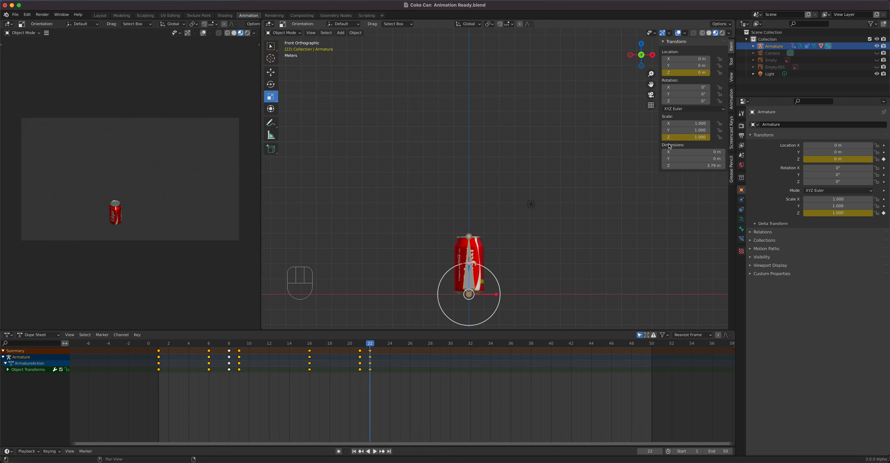
click(430, 344)
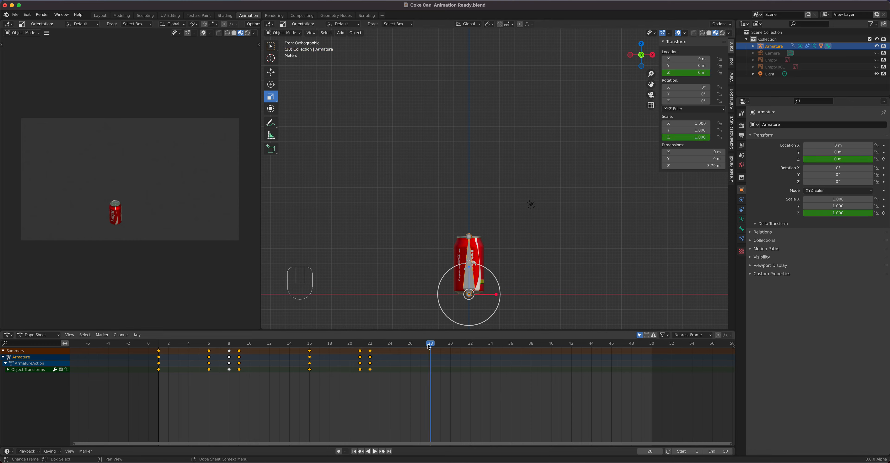
drag(469, 267, 471, 283)
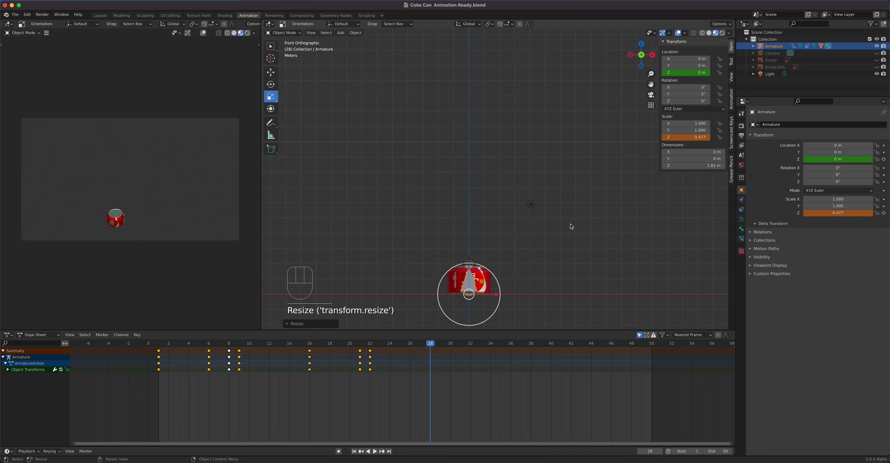
click(683, 137)
text(0.5)
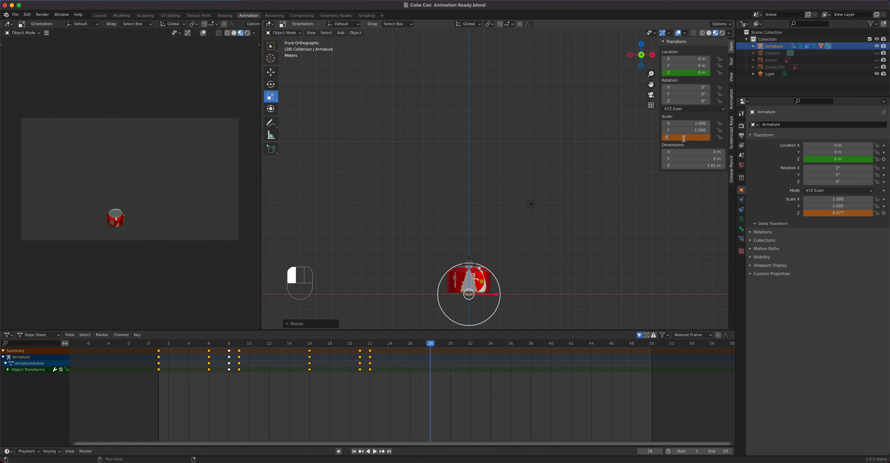
key(Return)
right_click(683, 137)
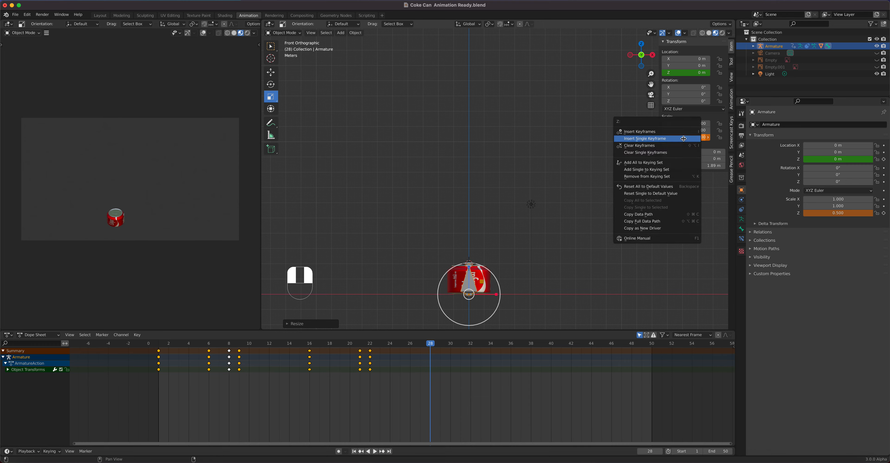
click(683, 138)
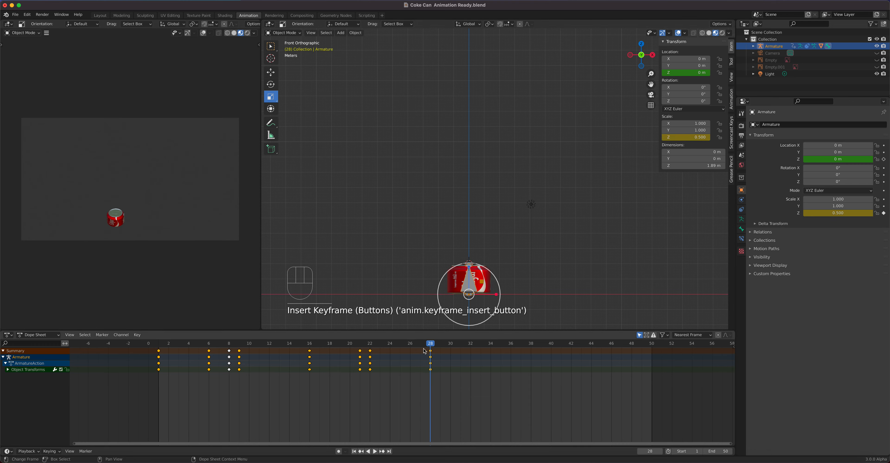
- At frame 33, stretch the can to a Z scale of about 1.107 and insert a single keyframe on it
drag(433, 346, 387, 350)
drag(386, 350, 483, 357)
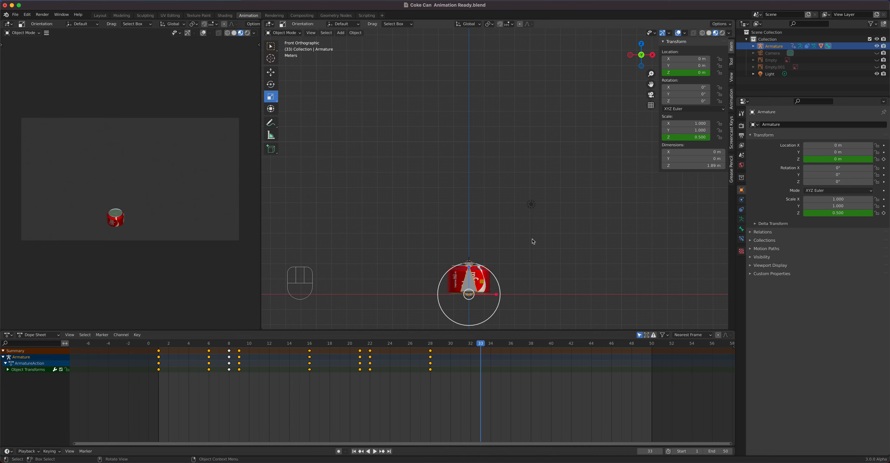
drag(468, 268, 471, 229)
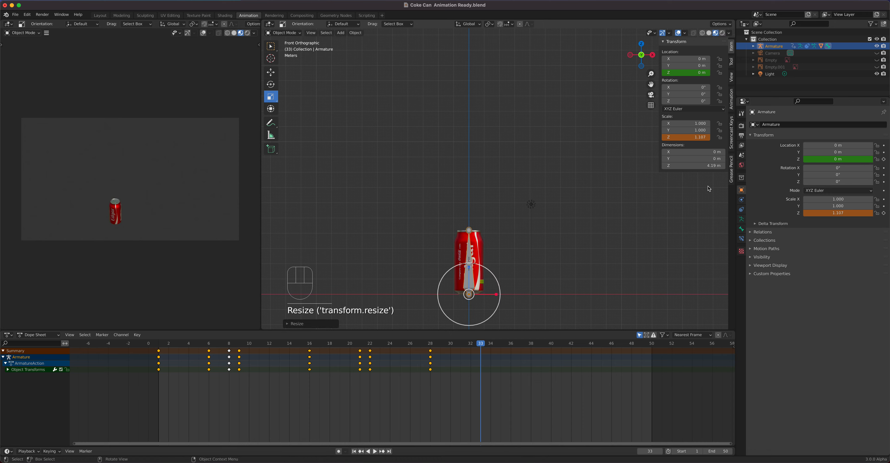
right_click(694, 139)
click(694, 136)
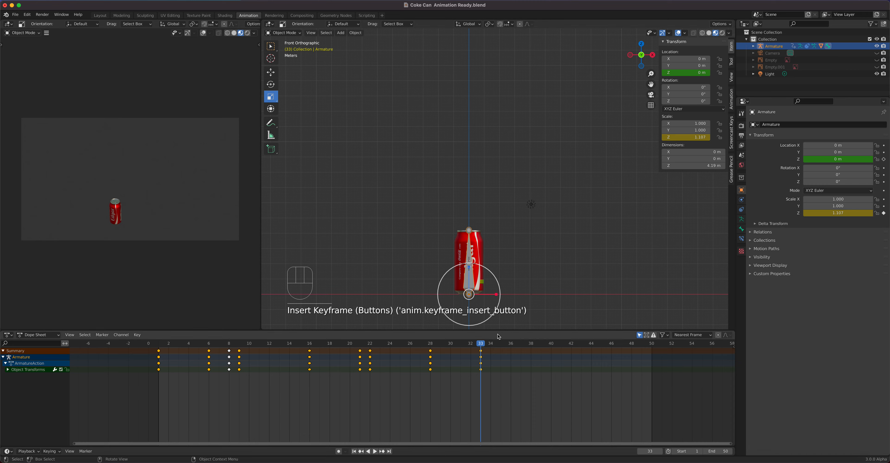
- At frame 36, set the Z scale to about 0.747 and insert a single keyframe on it
drag(483, 345, 510, 346)
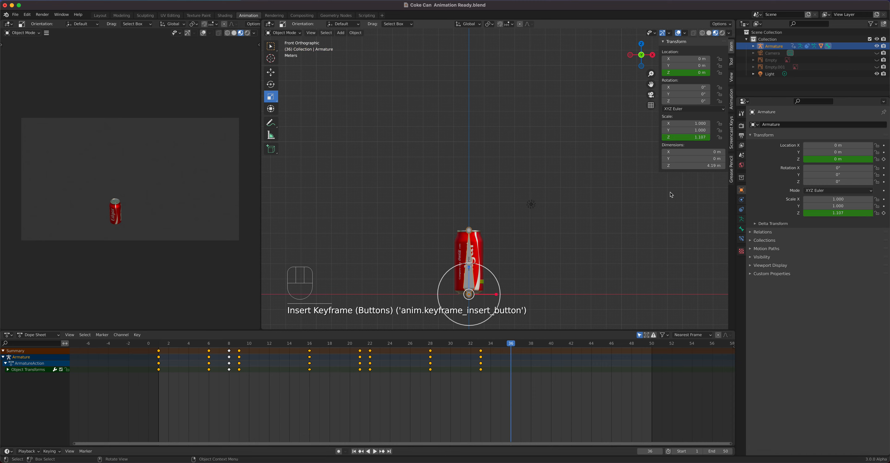
drag(688, 140, 649, 140)
right_click(686, 137)
click(686, 139)
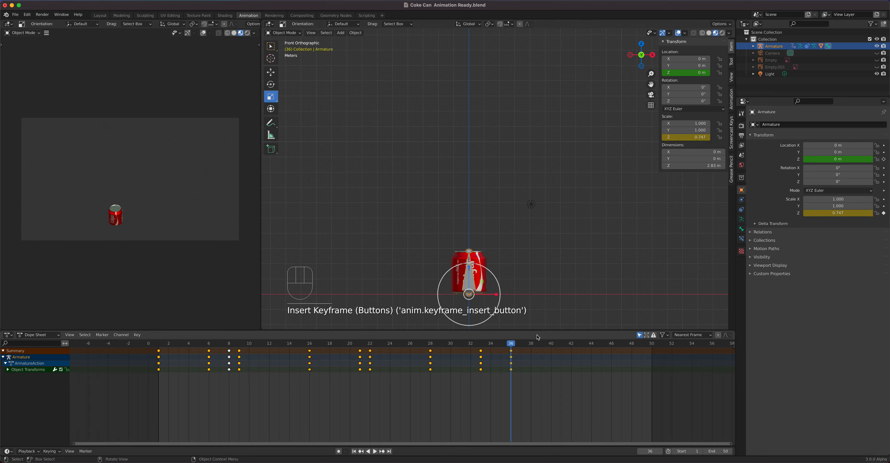
- At frame 38, set the Z scale to about 1.087 and insert a single keyframe on it
drag(514, 346, 531, 347)
drag(680, 137, 691, 137)
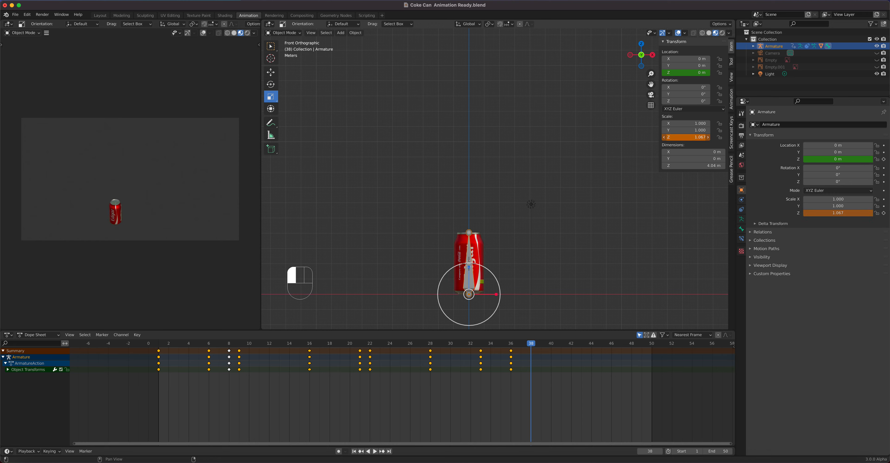
right_click(680, 137)
click(679, 138)
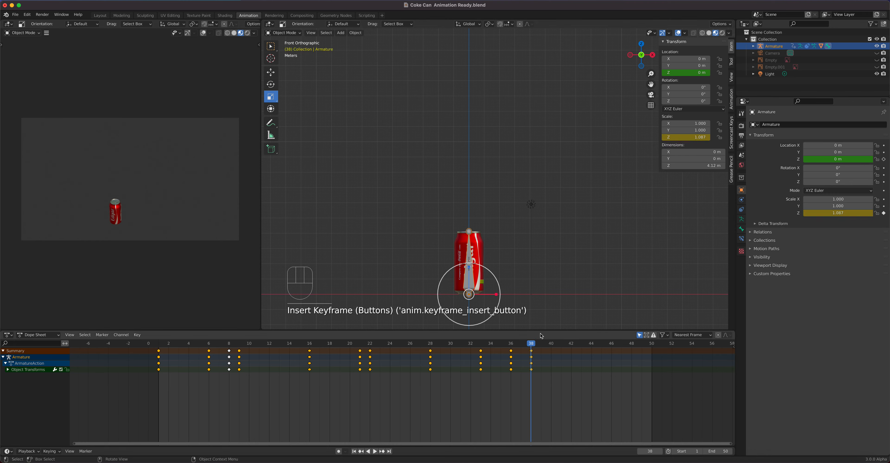
- Move the squash keyframe at frame 36 one frame later to frame 37 in the Dope Sheet
drag(531, 345, 551, 346)
drag(531, 387, 525, 346)
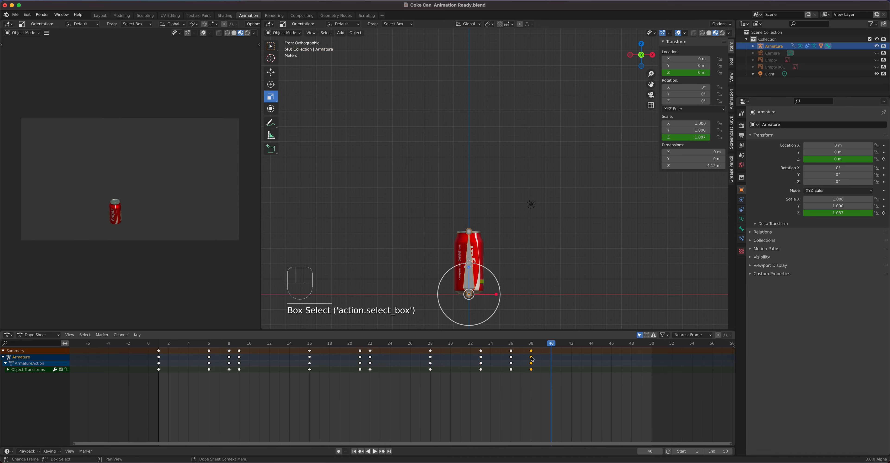
drag(536, 389, 509, 347)
key(g)
click(512, 346)
drag(527, 387, 514, 349)
key(g)
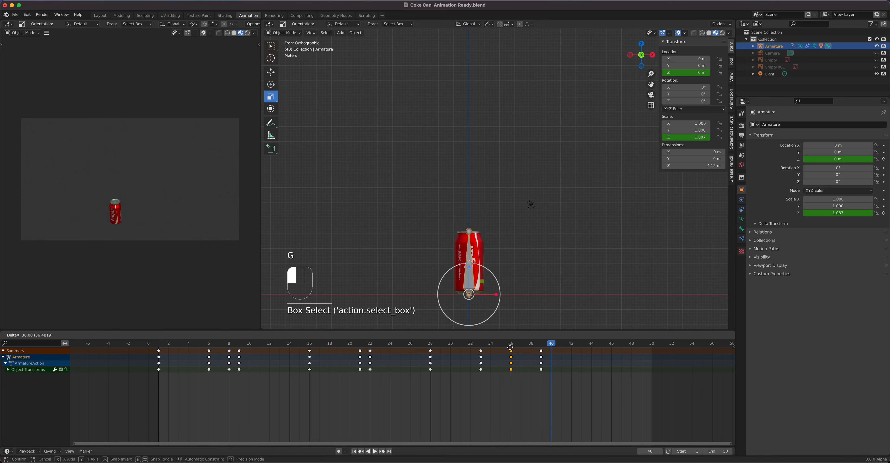
click(512, 349)
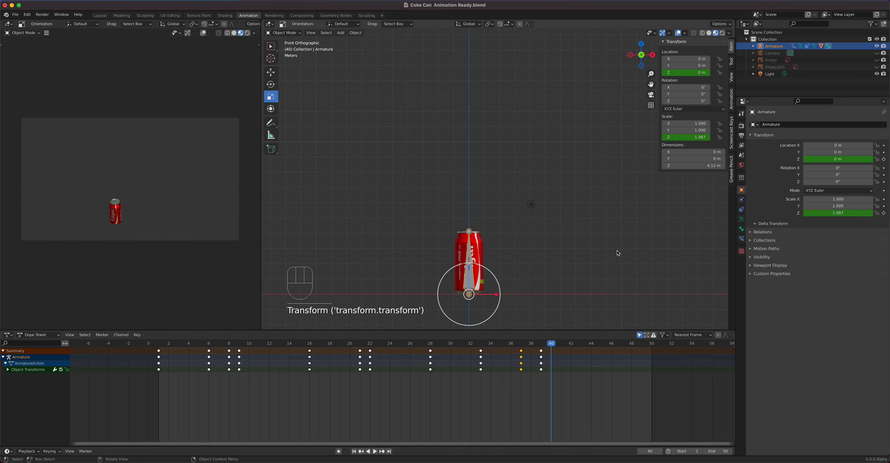
- At frame 40, set the Z scale to 1 and insert a single keyframe on it
click(687, 136)
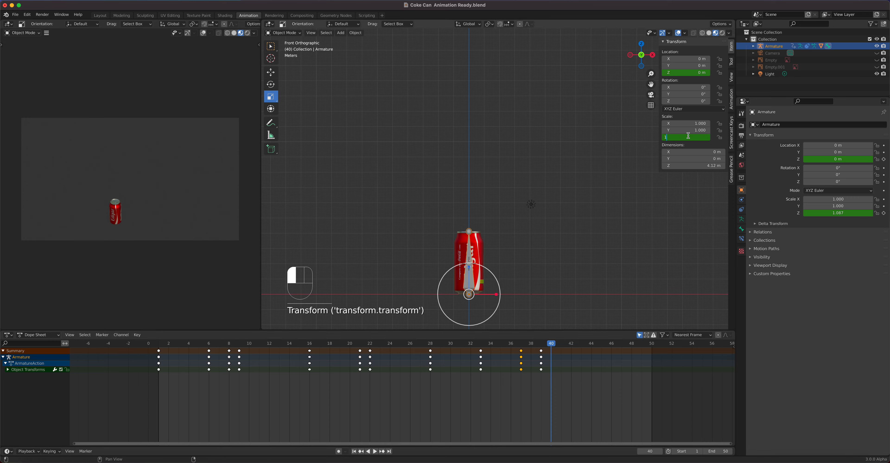
key(Return)
right_click(688, 136)
click(687, 133)
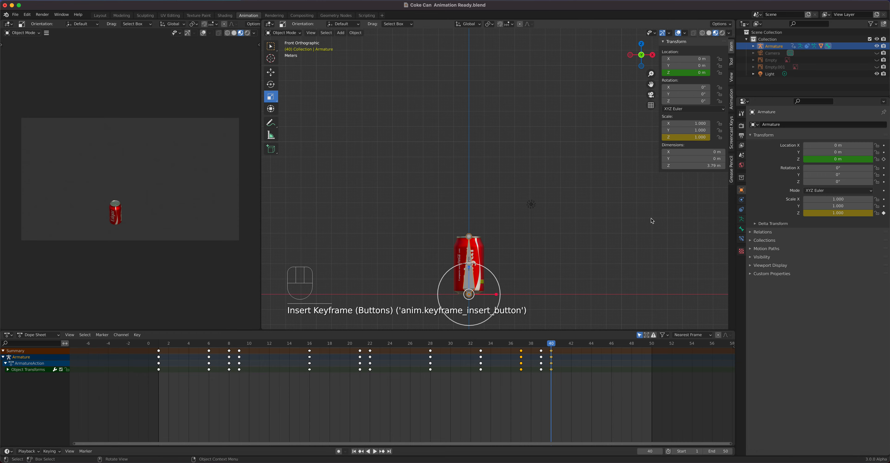
- Play the animation to review the squash and stretch bounces
key(space)
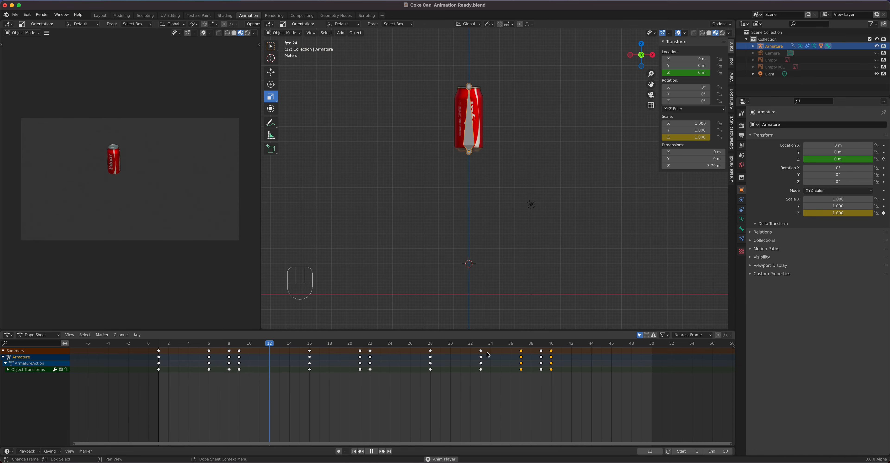
- Stop playback and move the selected squash-and-stretch keyframes two frames earlier, to frames 34–38, in the Dope Sheet
key(space)
drag(568, 393, 473, 339)
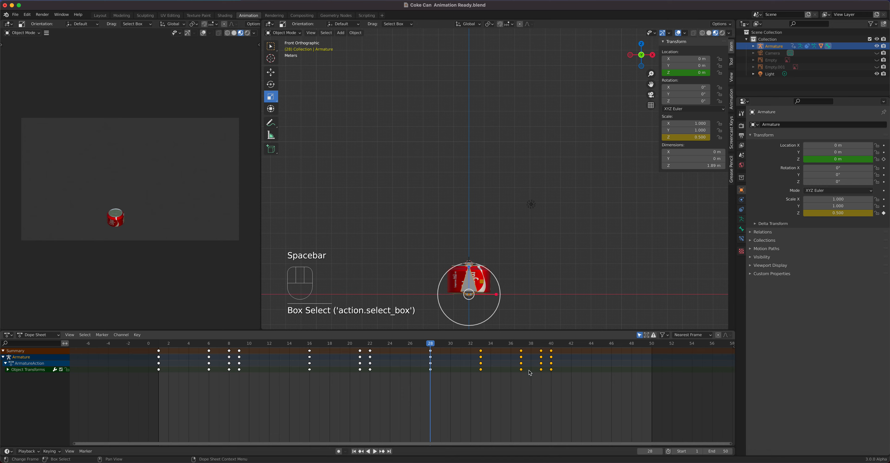
key(g)
click(523, 371)
drag(563, 395, 511, 350)
key(g)
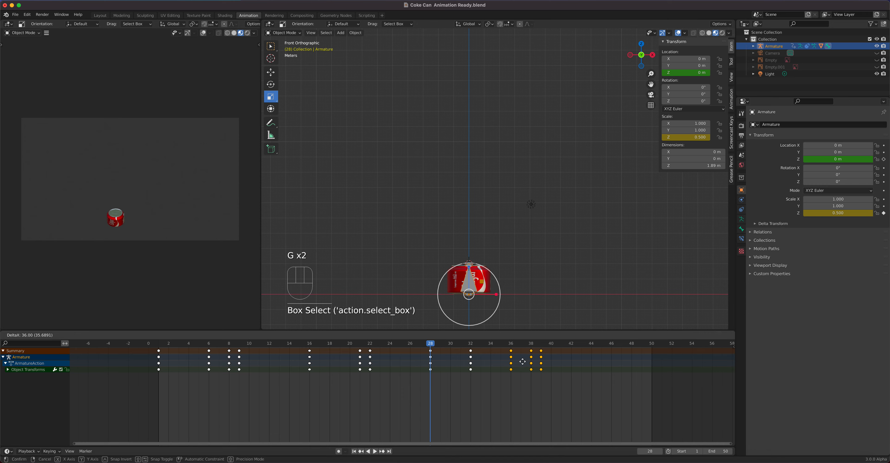
click(520, 362)
- Play the animation to review the earlier squash timing
key(space)
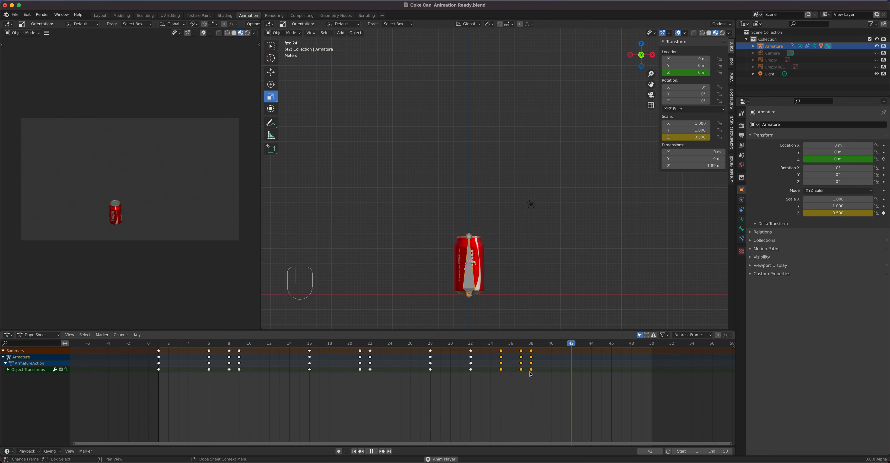
middle_drag(122, 185, 142, 173)
middle_drag(605, 247, 546, 236)
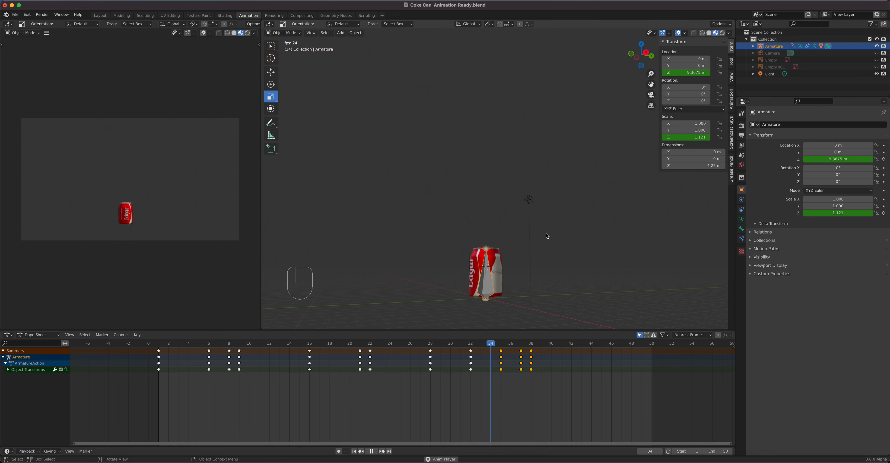
key(space)
- Box-select the landing squash keyframes and shift them earlier in the Dope Sheet
mouse_move(471, 344)
mouse_down()
mouse_move(430, 348)
mouse_move(470, 349)
mouse_up()
drag(570, 399, 465, 349)
key(g)
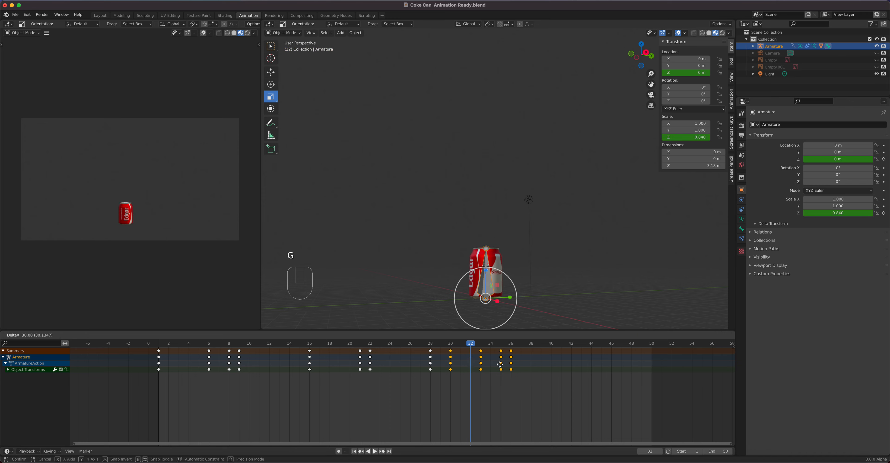
click(501, 364)
- Scrub and play the animation to check the new landing timing
drag(470, 346, 430, 348)
key(space)
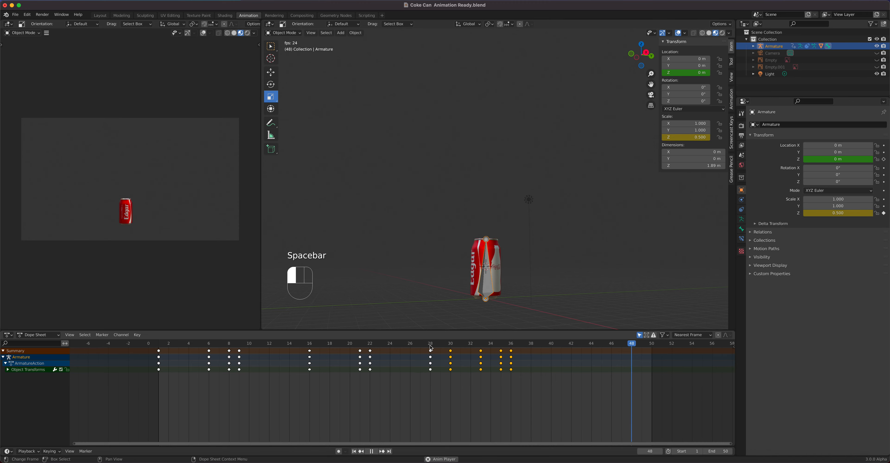
key(space)
- Box-select the last squash keyframes and move them to end around frame 35
drag(536, 390, 469, 340)
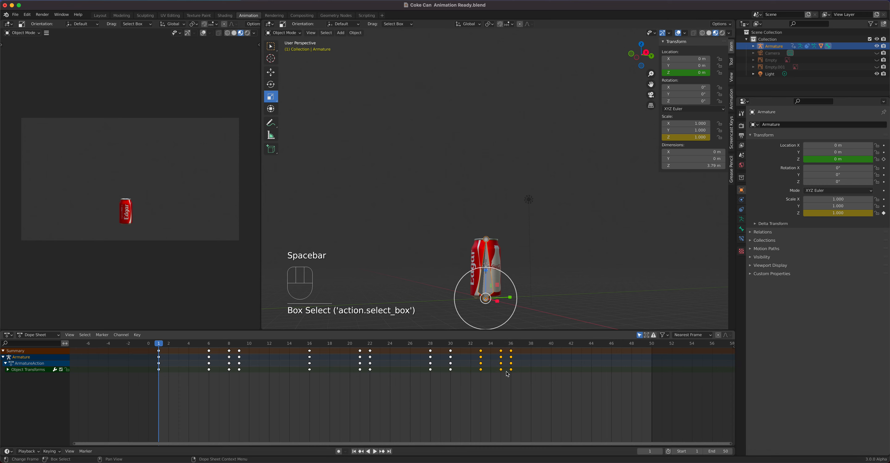
key(g)
click(498, 371)
key(space)
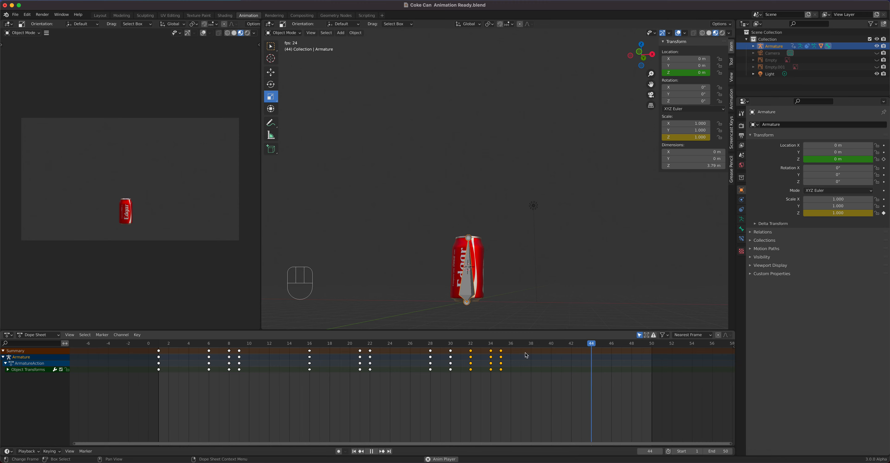
key(space)
- Select the can mesh, go to frame 8 in right view, and keyframe the Simple Deform bend angle at 0°
click(485, 110)
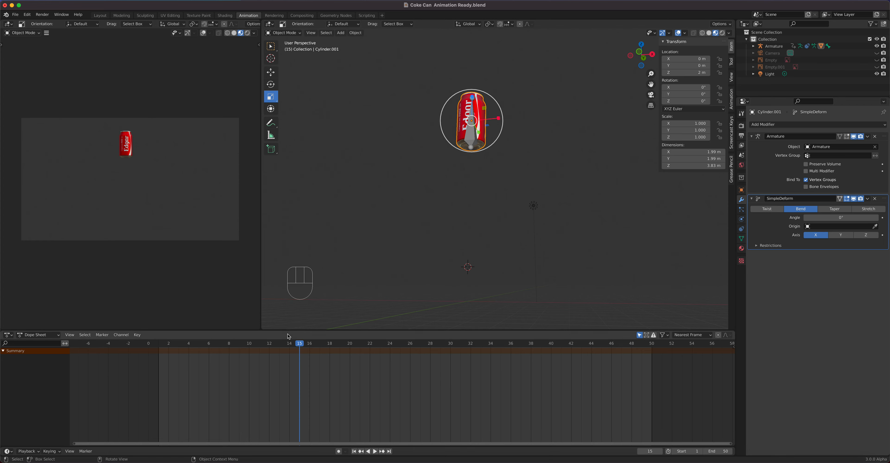
drag(302, 345, 159, 345)
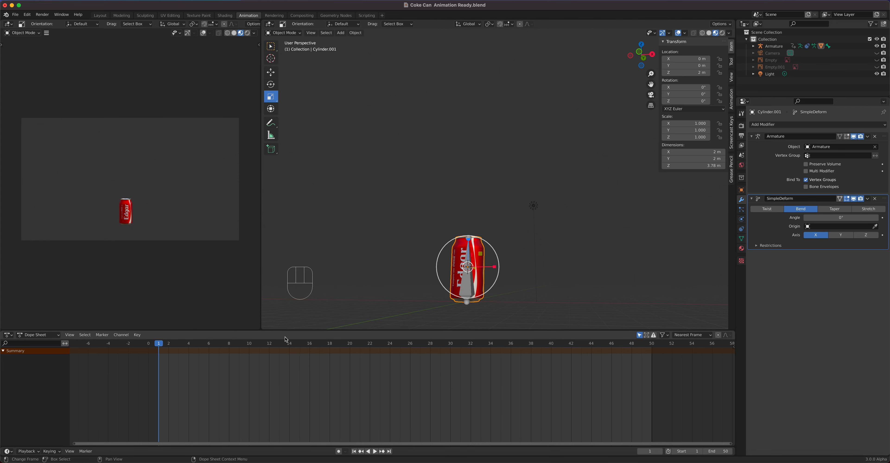
key(KP_3)
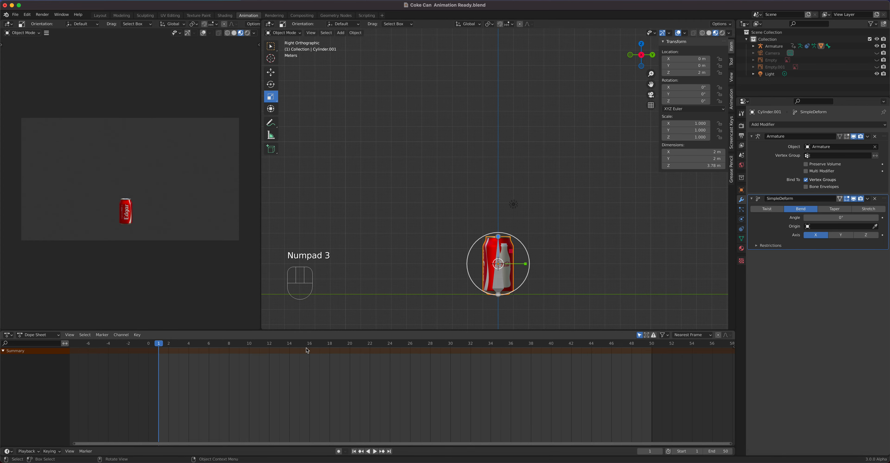
drag(194, 358, 224, 351)
key(Left)
key(Right)
key(Right)
key(Right)
key(Left)
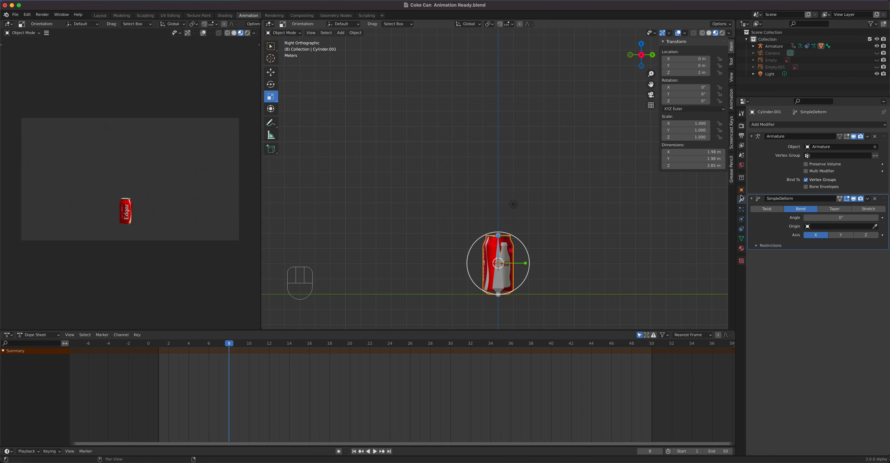
drag(833, 218, 833, 218)
key(Right)
key(Left)
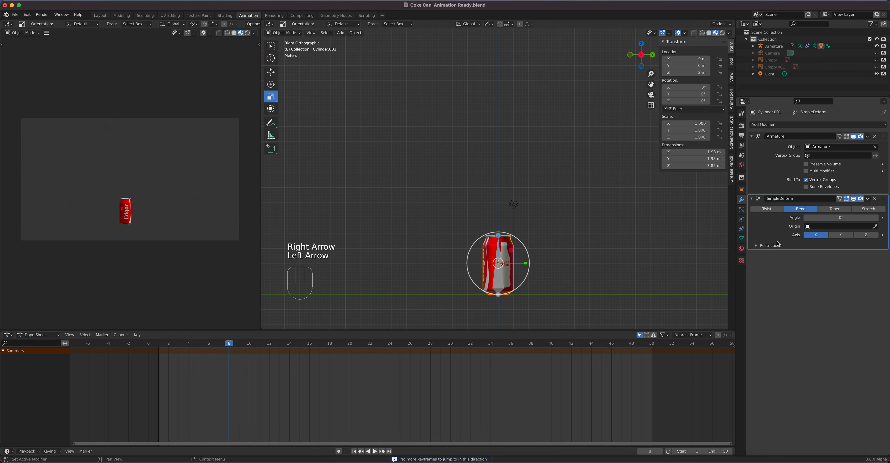
right_click(824, 218)
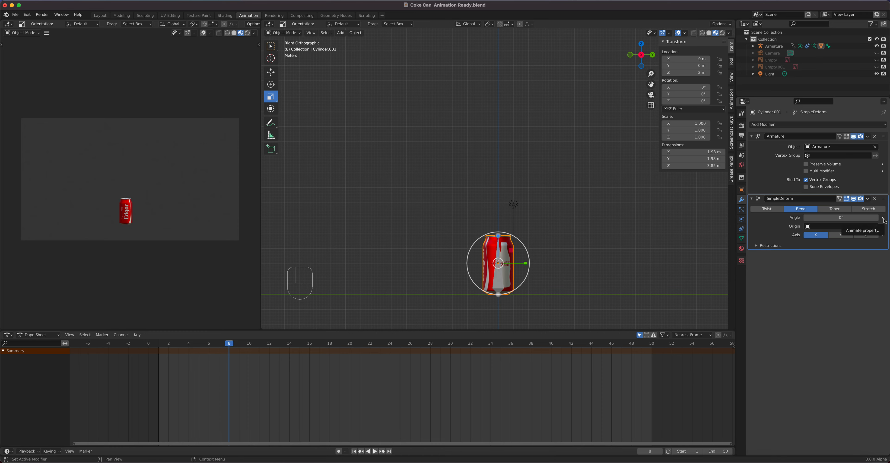
click(883, 218)
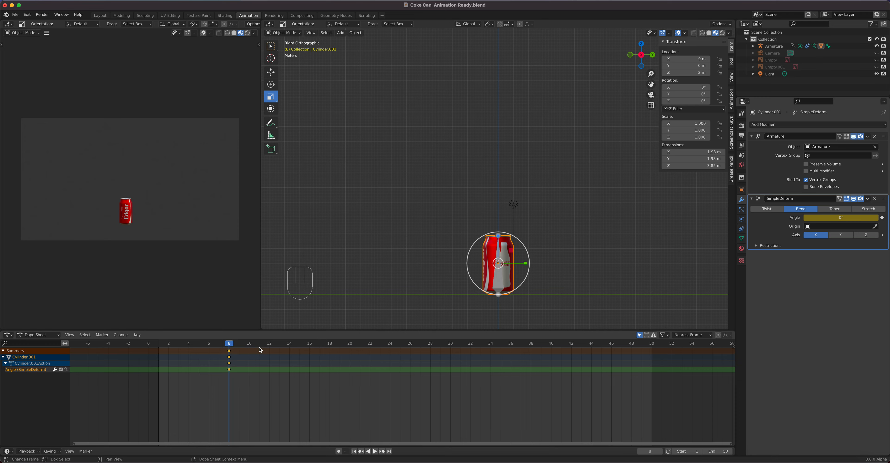
- At frame 16, set the Simple Deform bend angle to 100° and insert a keyframe on it
key(Right)
key(Right)
key(Right)
key(Right)
key(Right)
key(Right)
key(Right)
key(Right)
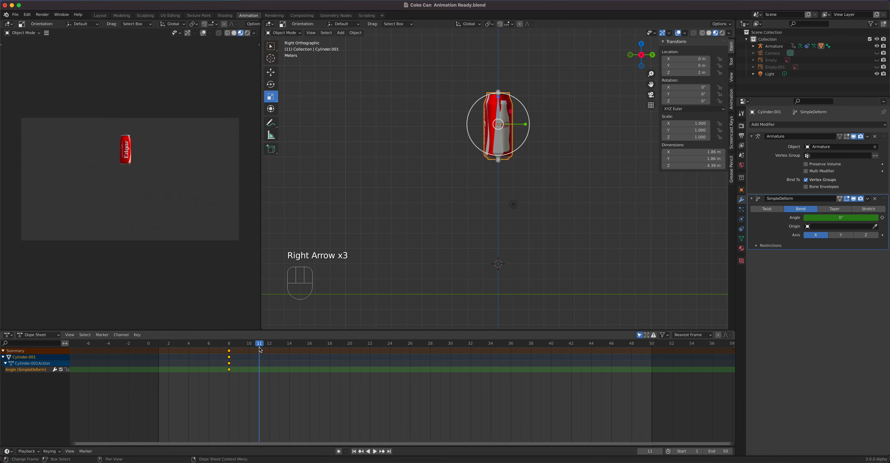
key(Right)
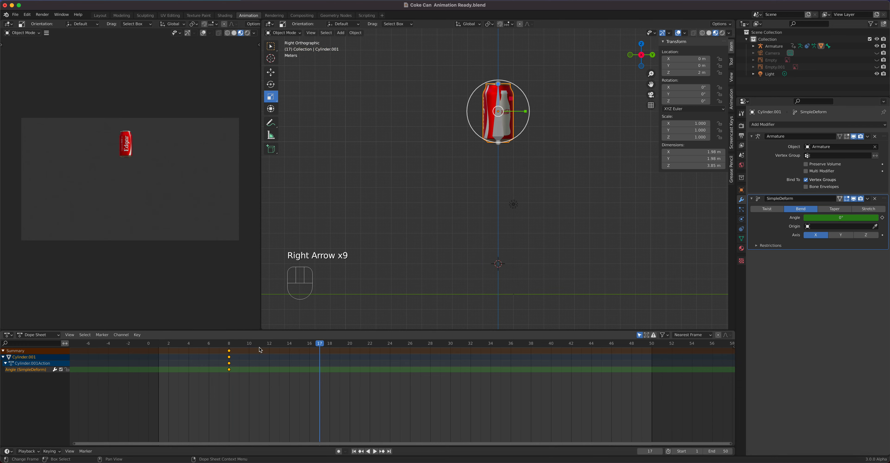
key(Left)
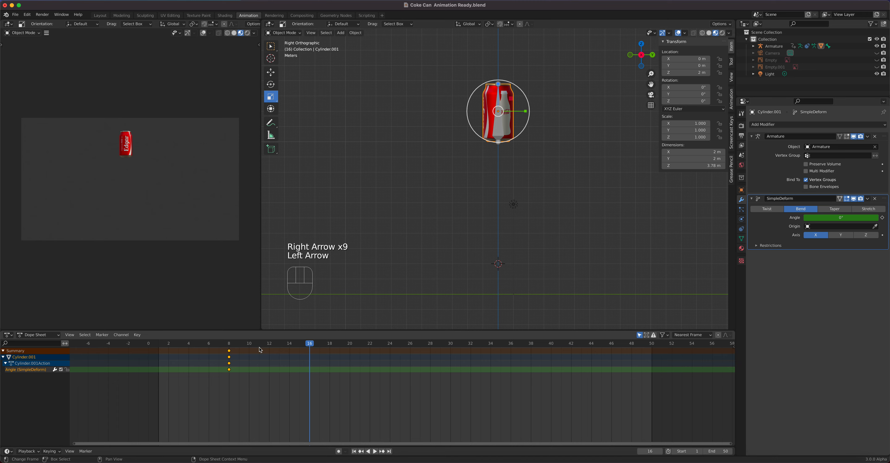
drag(840, 217, 801, 218)
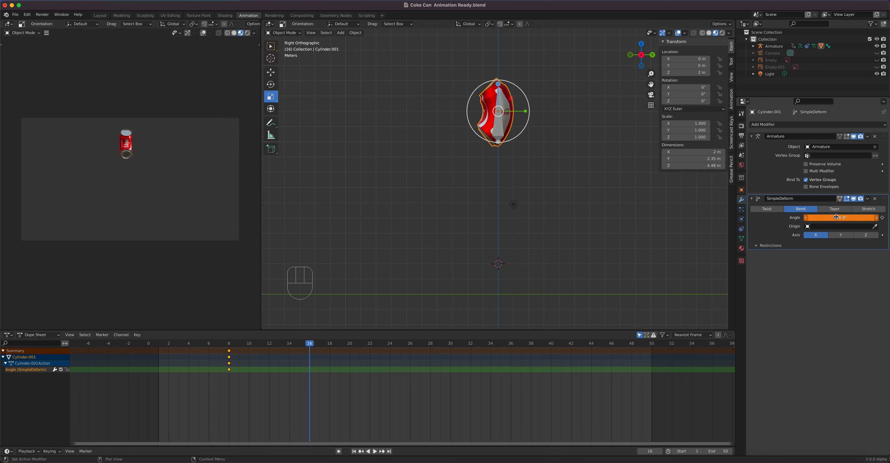
click(850, 218)
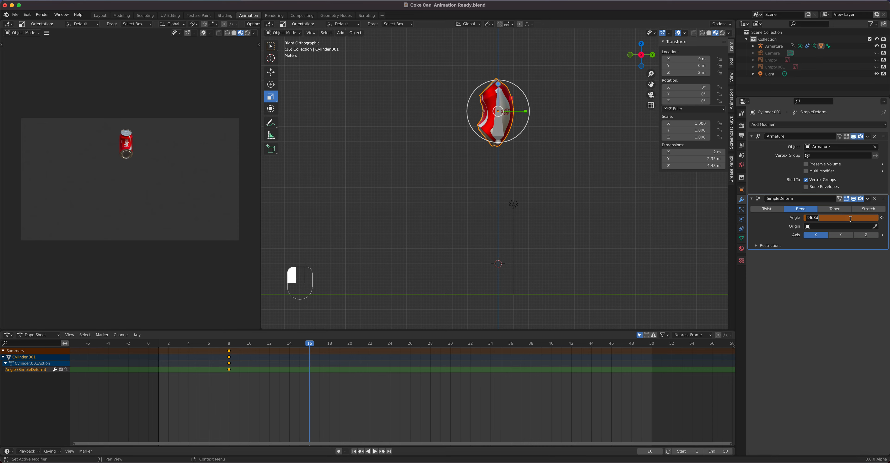
key(Return)
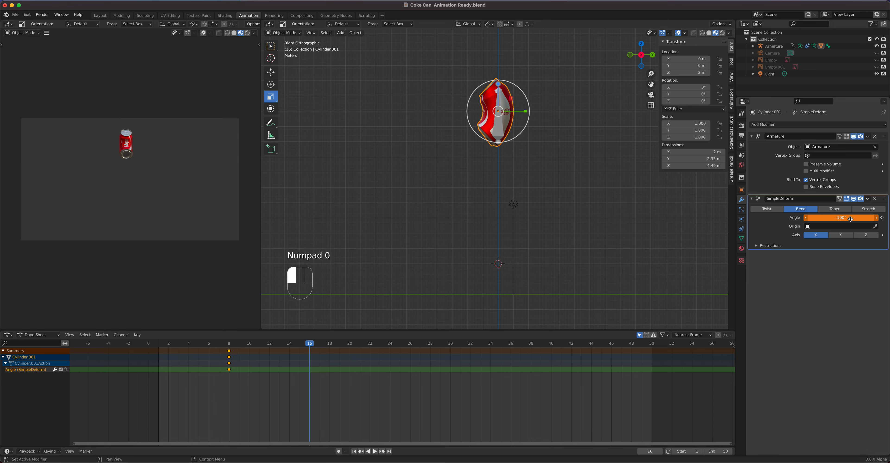
click(882, 218)
- At frame 22, set the bend angle back to 0 and insert a keyframe on it
key(space)
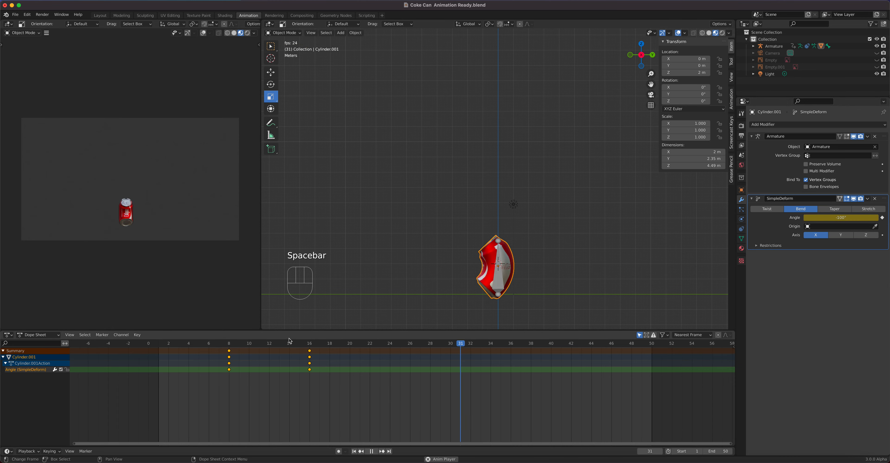
key(space)
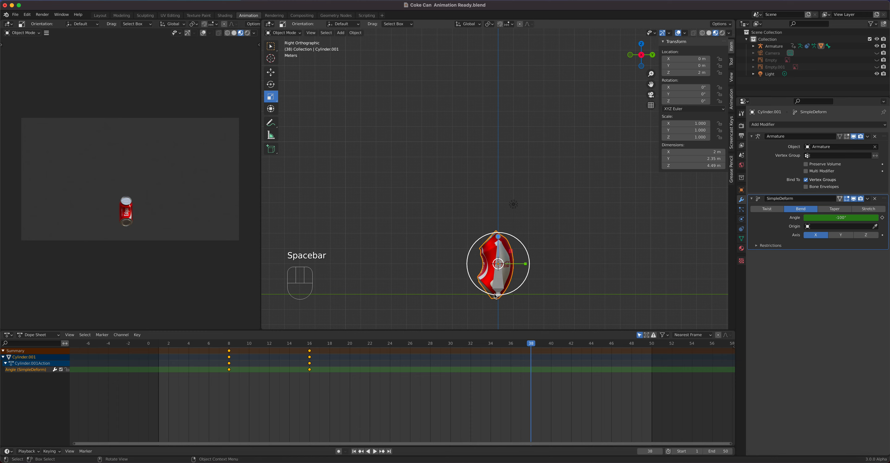
drag(459, 347, 371, 354)
key(Left)
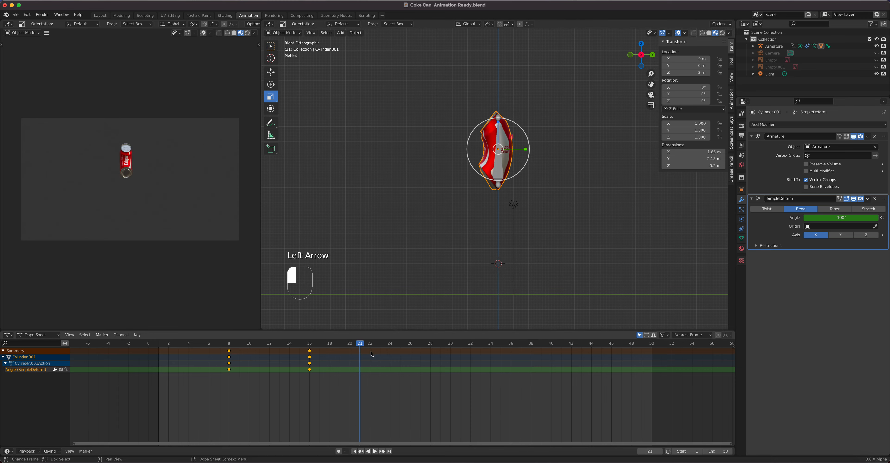
key(Right)
click(837, 217)
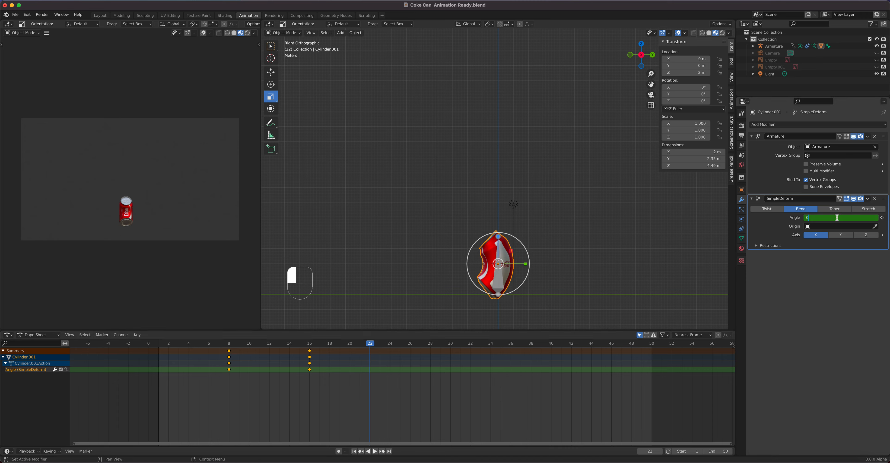
text(0)
key(Return)
click(882, 218)
- Play the animation to review the bending motion
middle_drag(515, 239, 530, 237)
key(space)
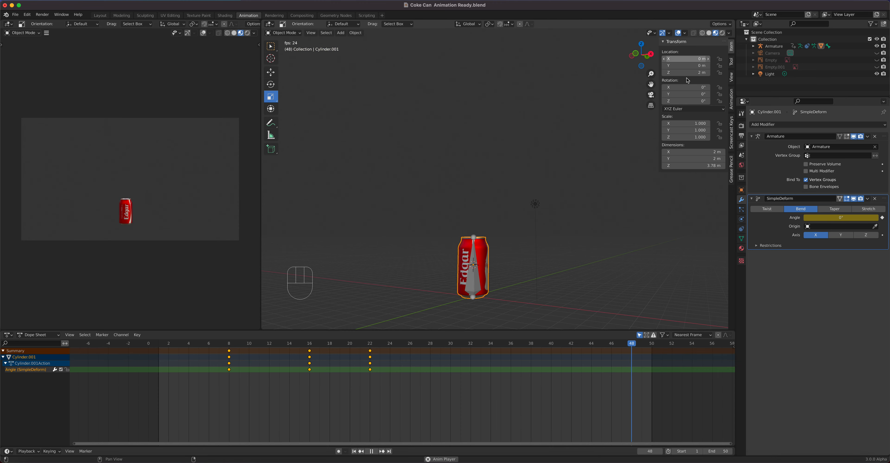
key(space)
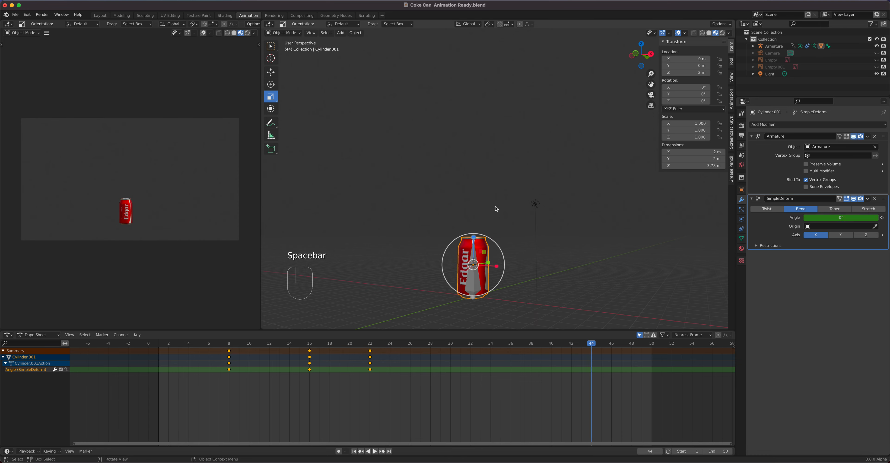
- Select the armature and toggle its In Front option in the Viewport Display settings
click(475, 287)
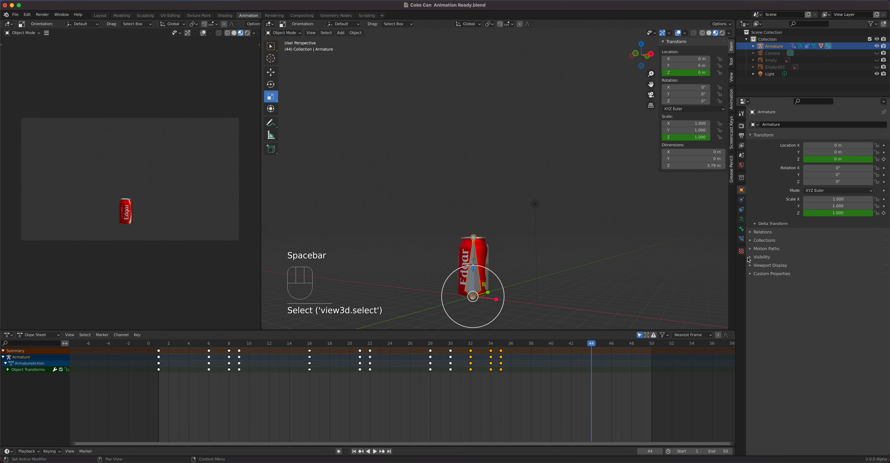
click(741, 219)
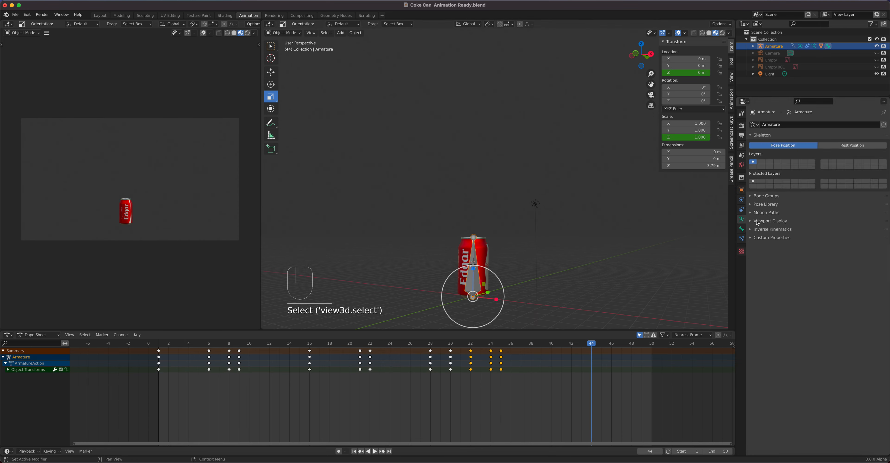
click(752, 221)
click(805, 263)
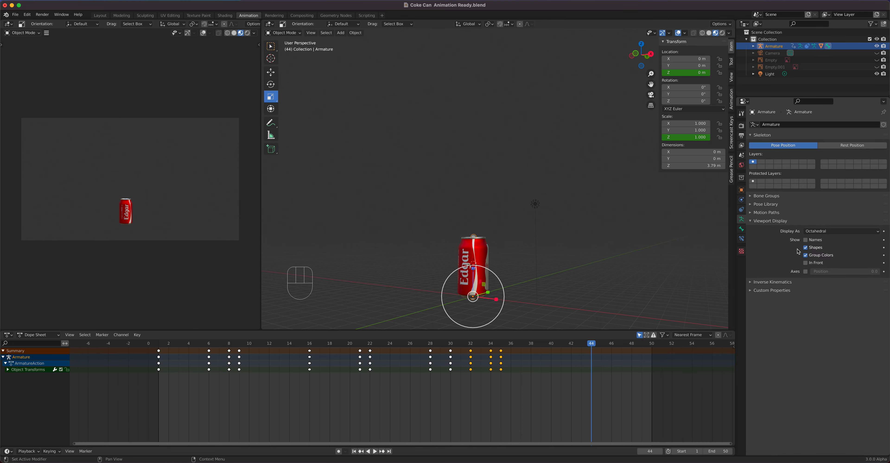
click(805, 263)
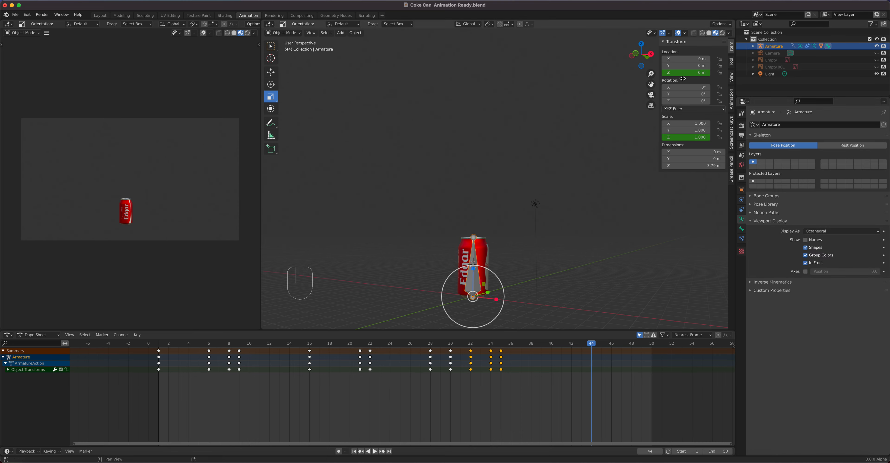
- Hide the viewport overlays and switch to the Modeling workspace with overlays hidden
click(678, 34)
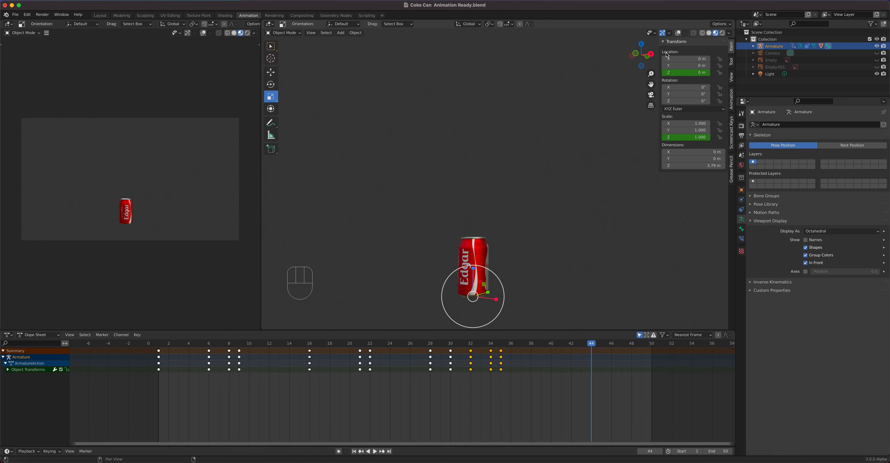
click(121, 15)
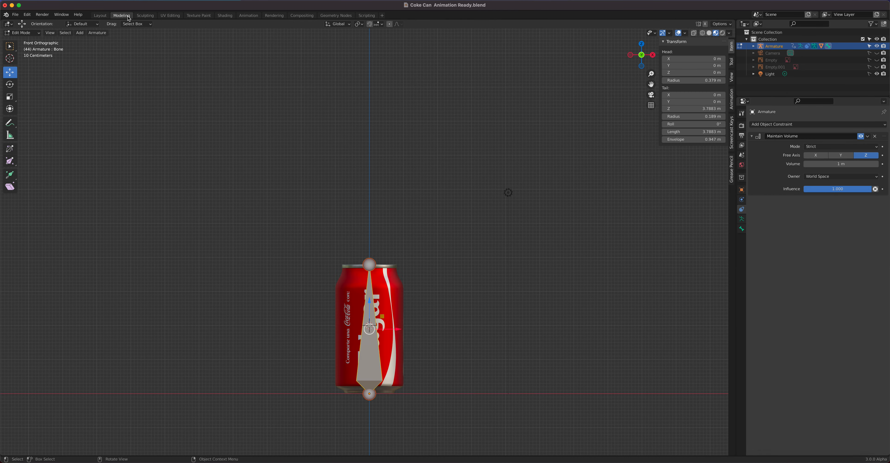
click(679, 33)
- Play the finished animation, orbiting and zooming to view the can from different angles
middle_drag(535, 203, 494, 213)
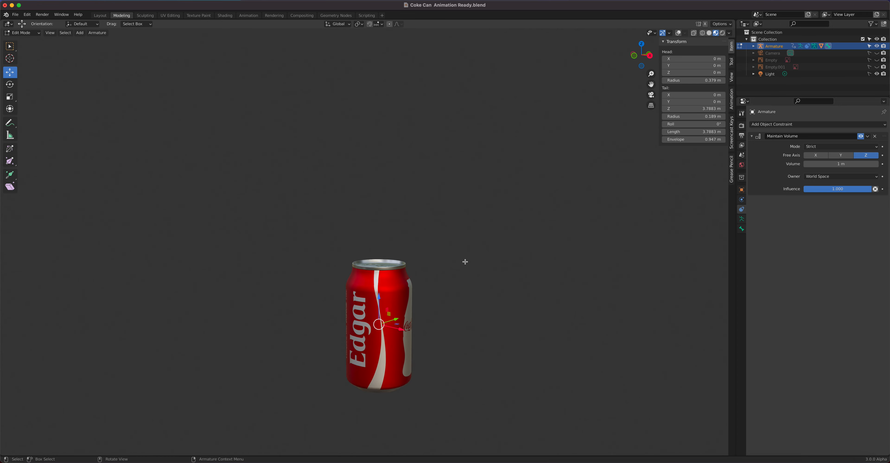
key(space)
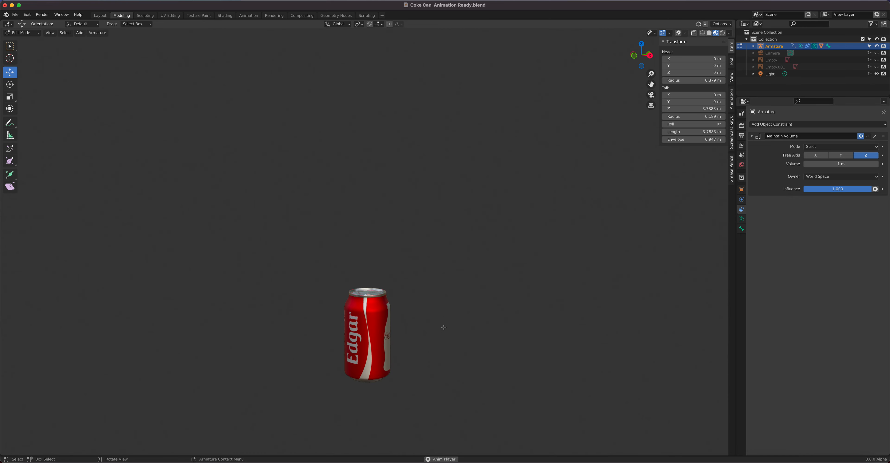
key(space)
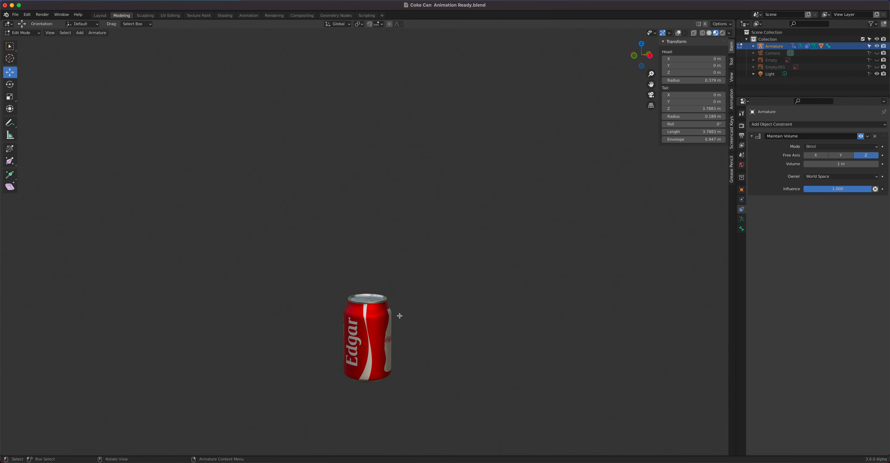
scroll(375, 302, up, 3)
shift+middle_drag(431, 319, 387, 250)
scroll(418, 230, up, 1)
scroll(418, 230, up, 2)
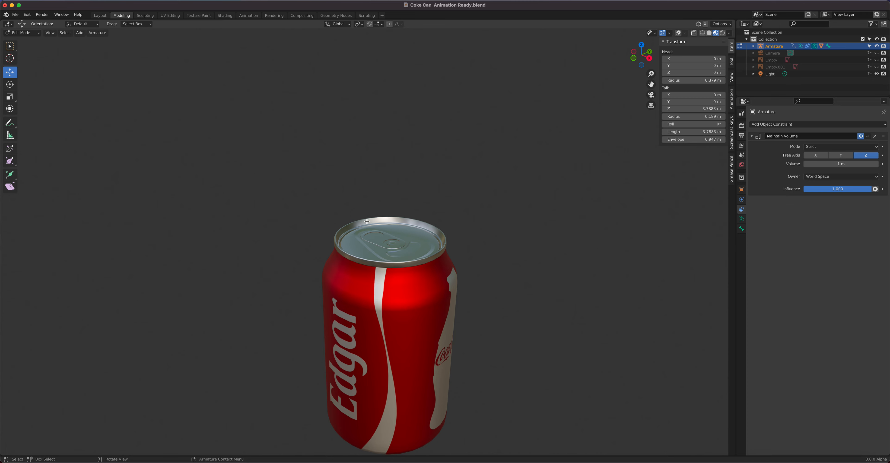
scroll(405, 255, down, 5)
middle_drag(406, 255, 402, 348)
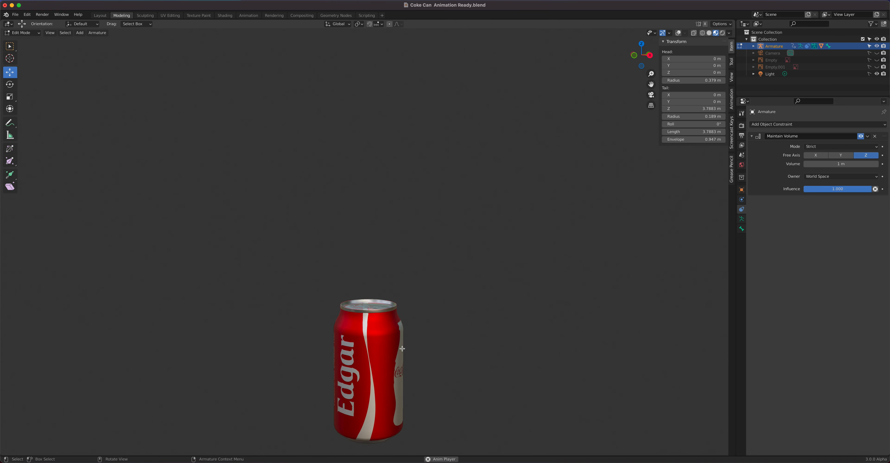
key(space)
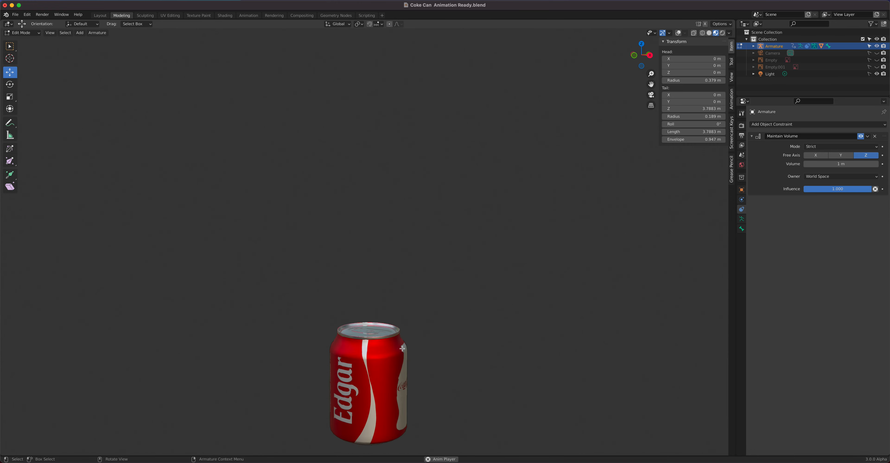